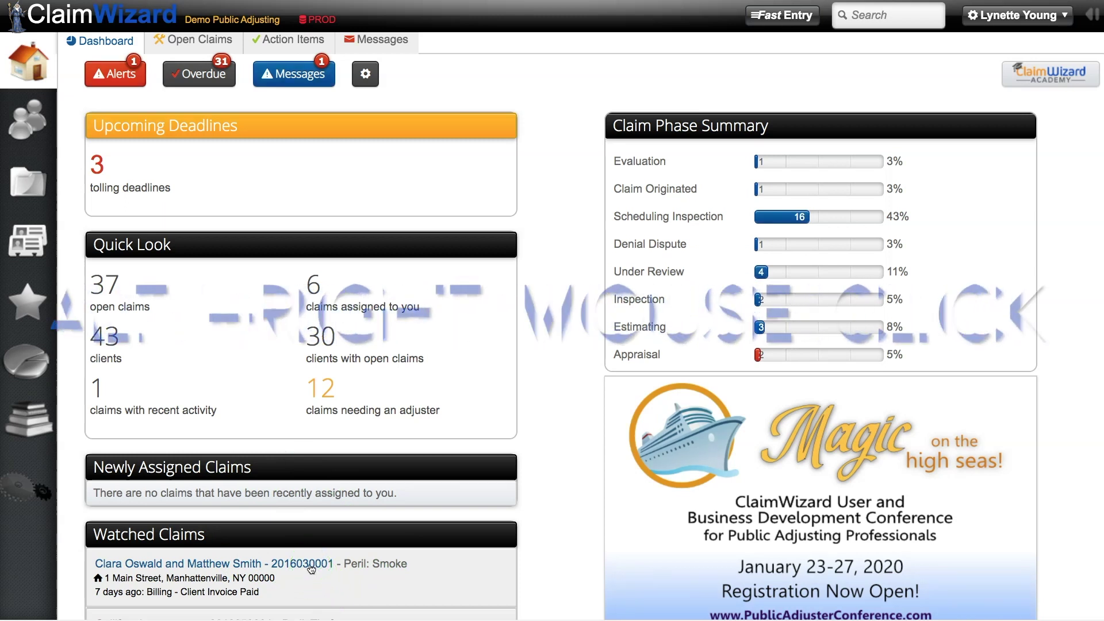
- Open the summary of the watched claim with peril Smoke and save its claim fee rate as 10 Percent
{"action": "right_click", "coordinate": [311, 566], "text": "alt"}
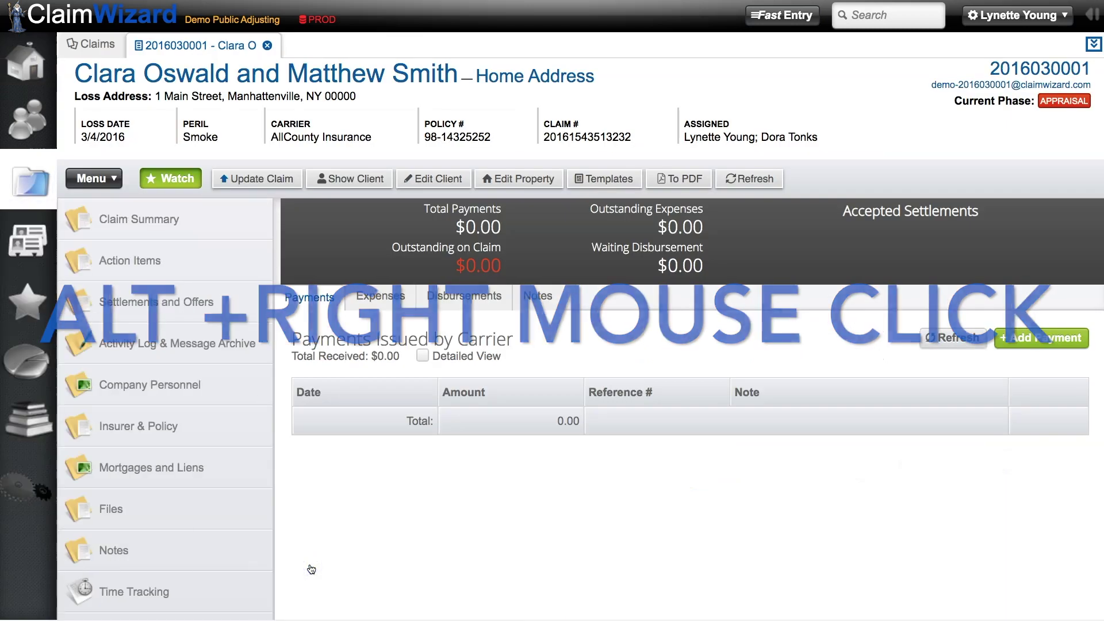
{"action": "left_click", "coordinate": [177, 228]}
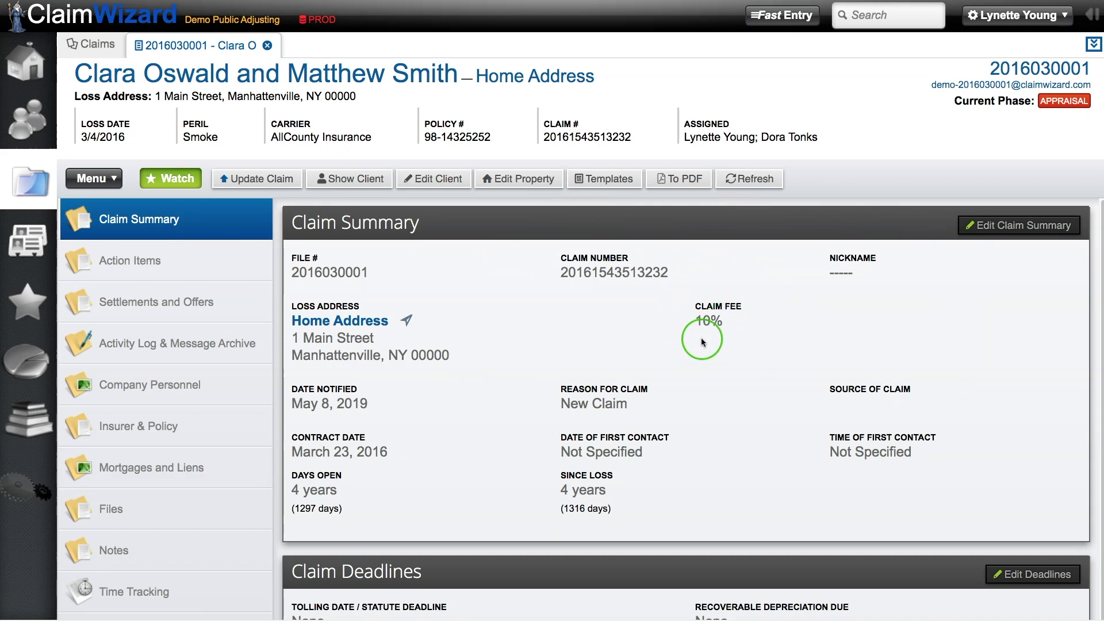
{"action": "left_click", "coordinate": [981, 233]}
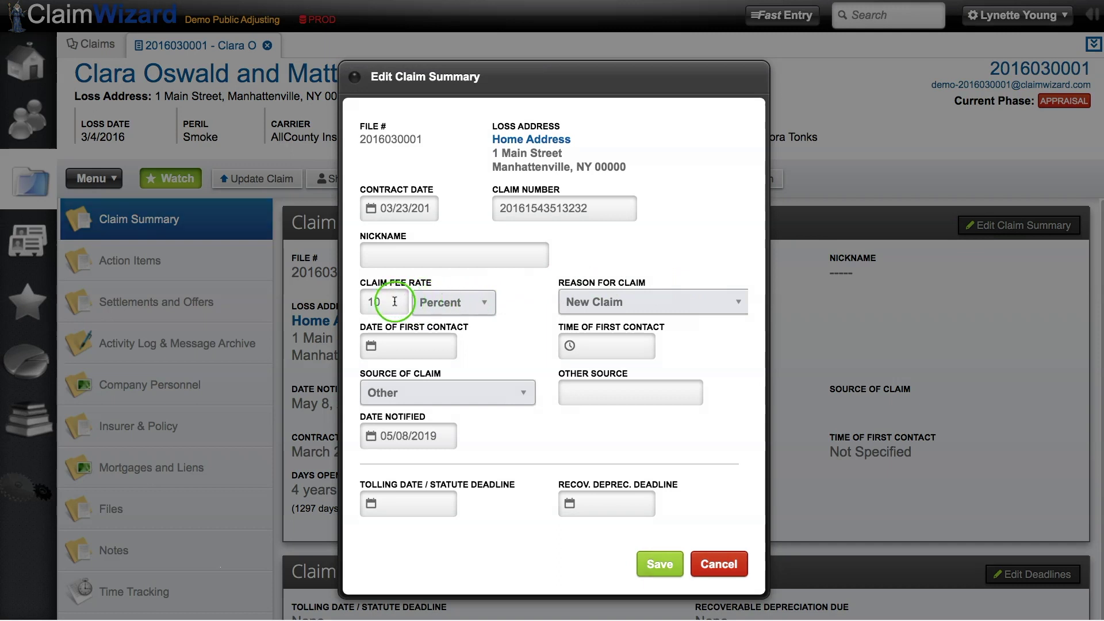
{"action": "left_click", "coordinate": [469, 303]}
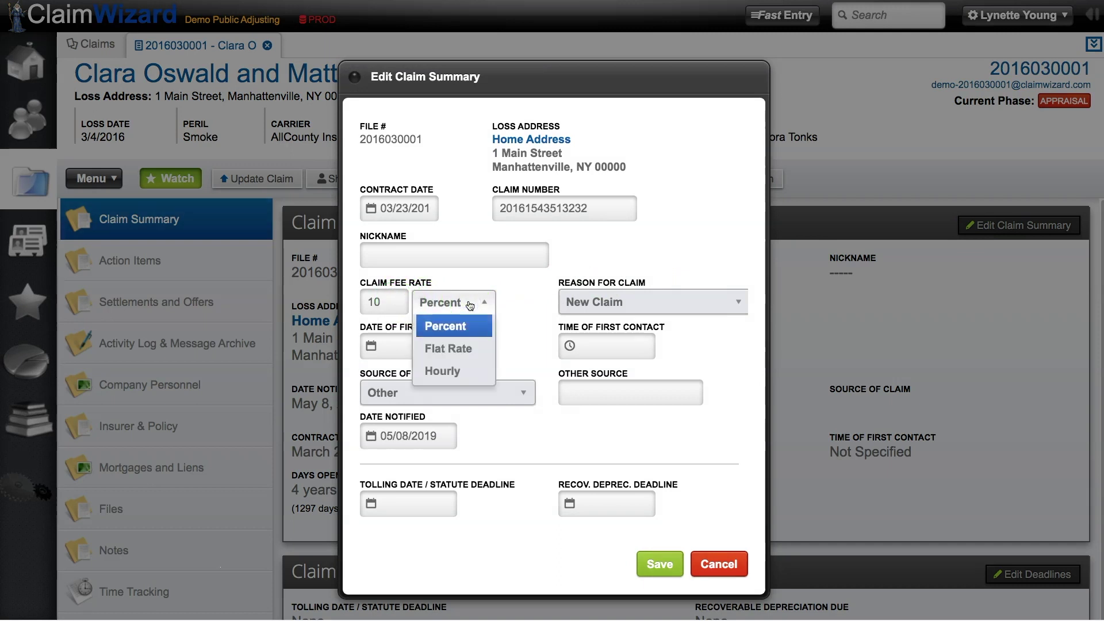
{"action": "left_click", "coordinate": [469, 303]}
{"action": "left_click", "coordinate": [399, 303]}
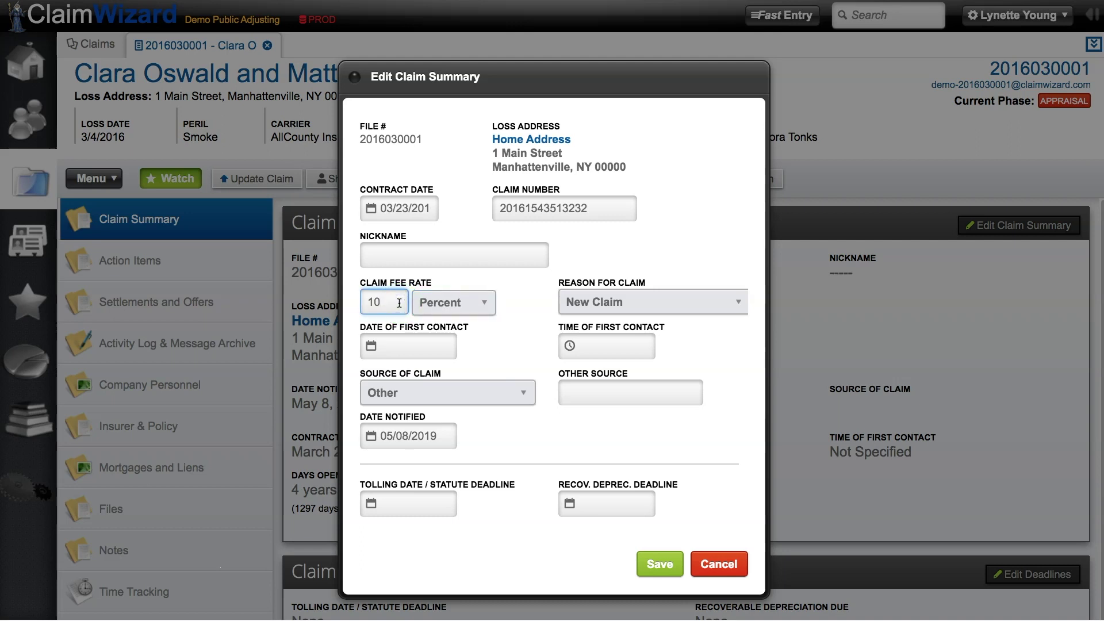
{"action": "left_click", "coordinate": [662, 564]}
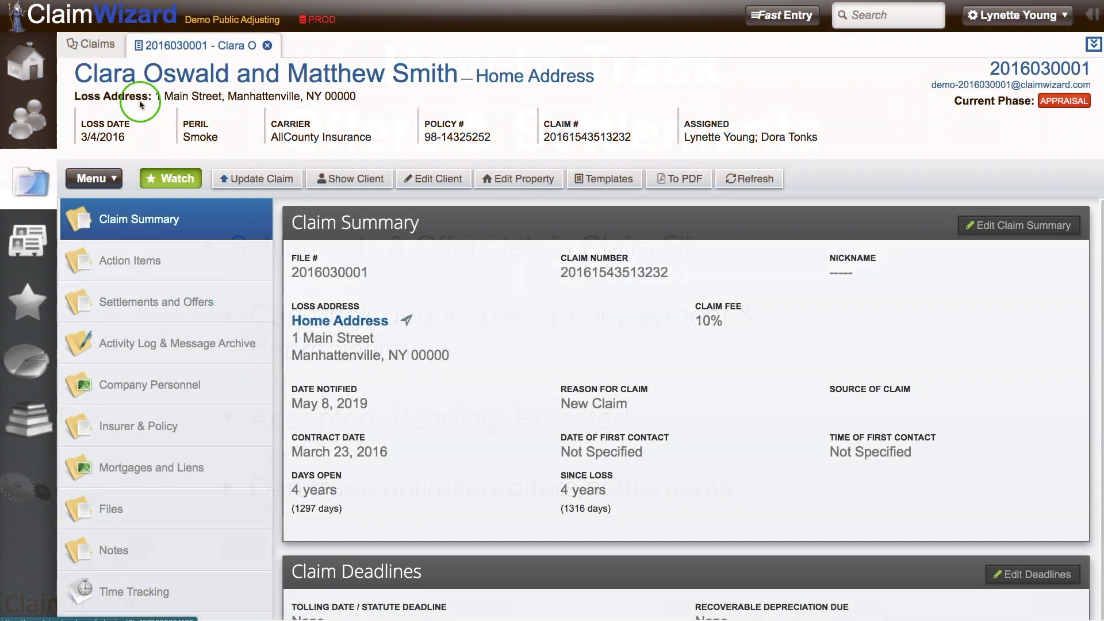
- Start adding a settlement under the claim's Settlements and Offers
{"action": "left_click", "coordinate": [477, 124]}
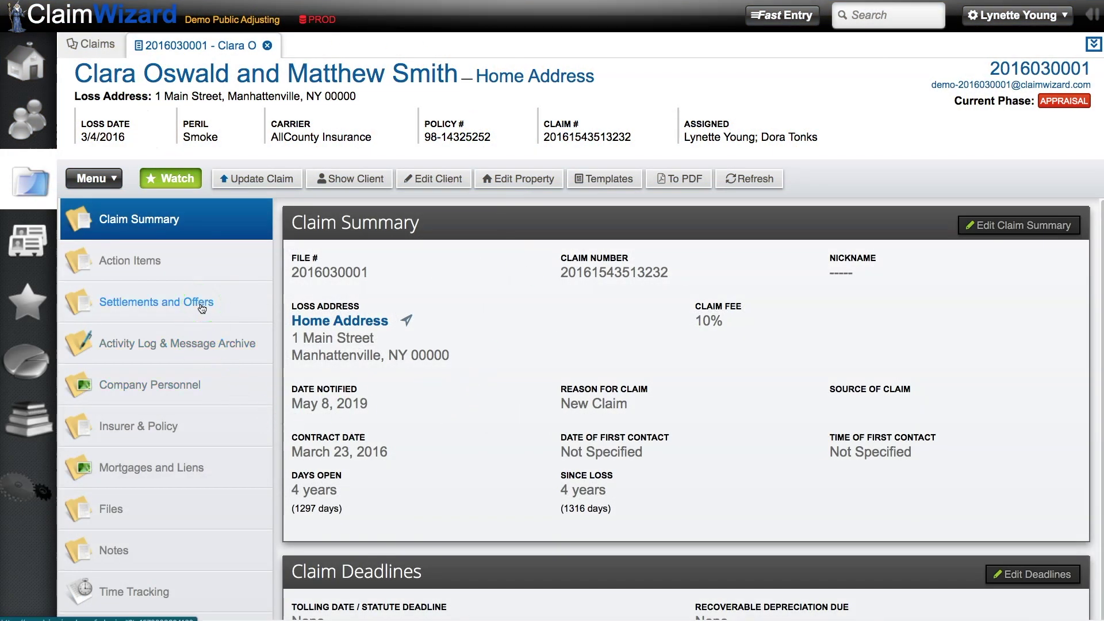
{"action": "left_click", "coordinate": [141, 307]}
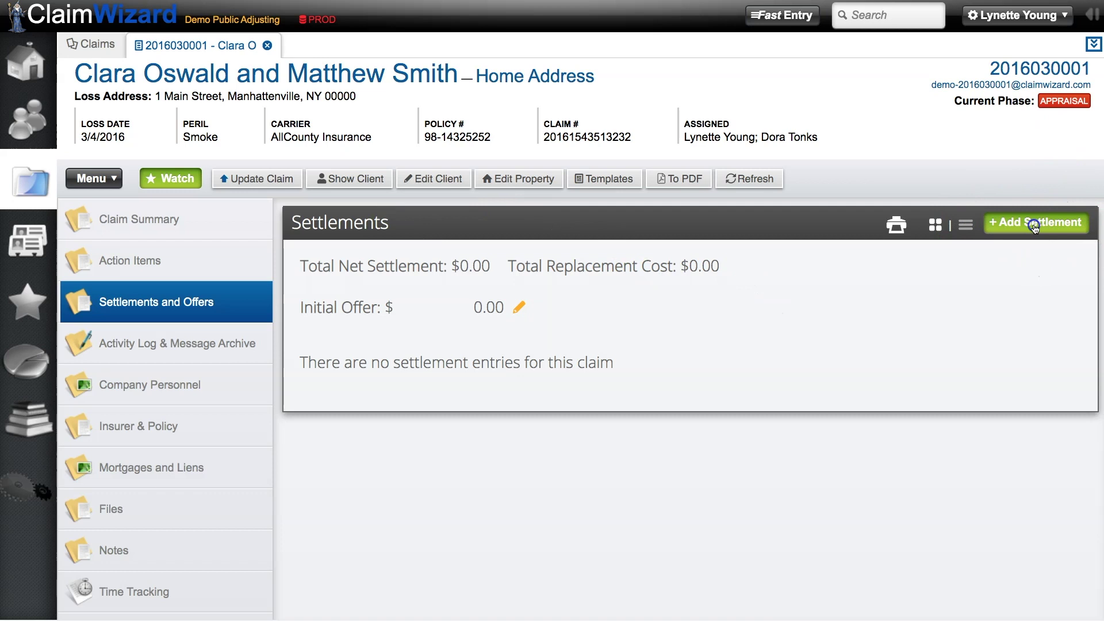
{"action": "left_click", "coordinate": [1036, 227]}
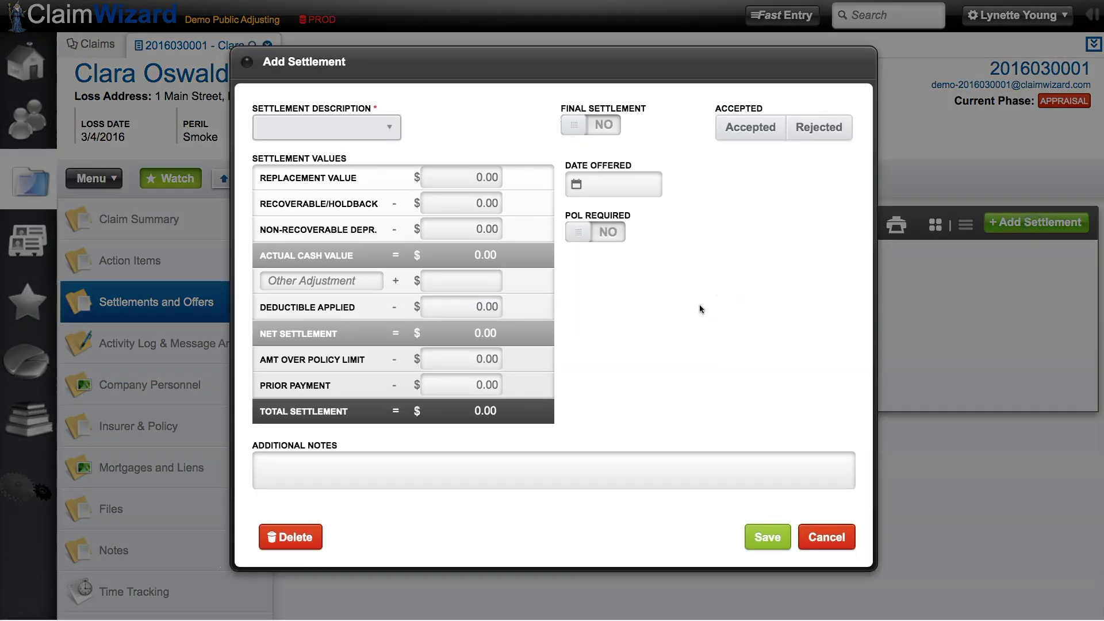
- Try Other as the settlement description and go to its custom description field
{"action": "left_click", "coordinate": [389, 127]}
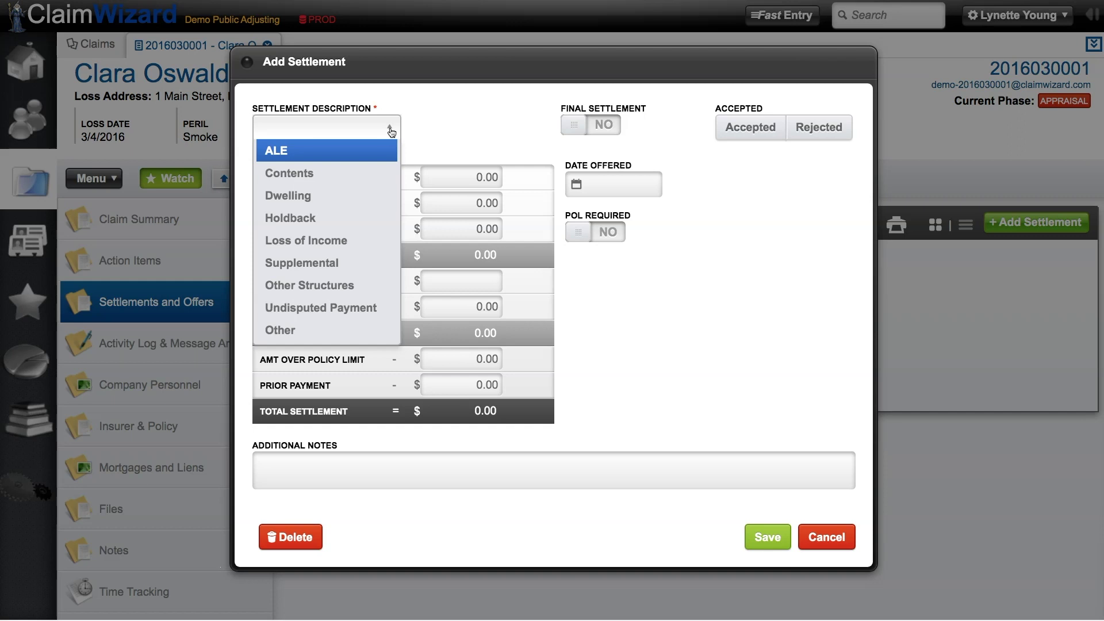
{"action": "left_click", "coordinate": [311, 149]}
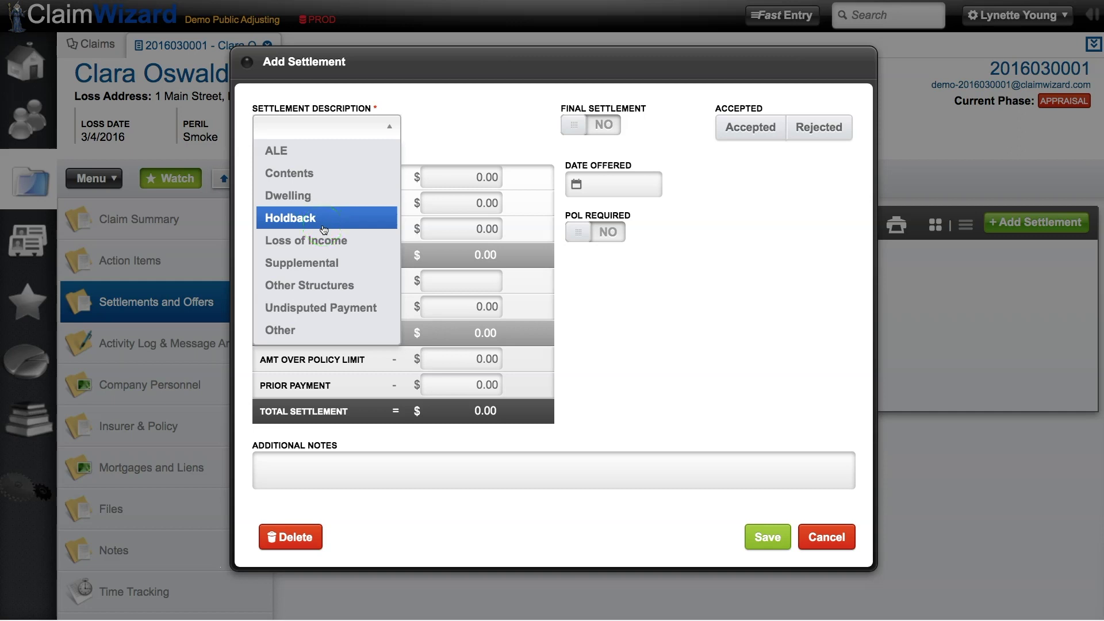
{"action": "left_click", "coordinate": [286, 337]}
{"action": "left_click", "coordinate": [428, 129]}
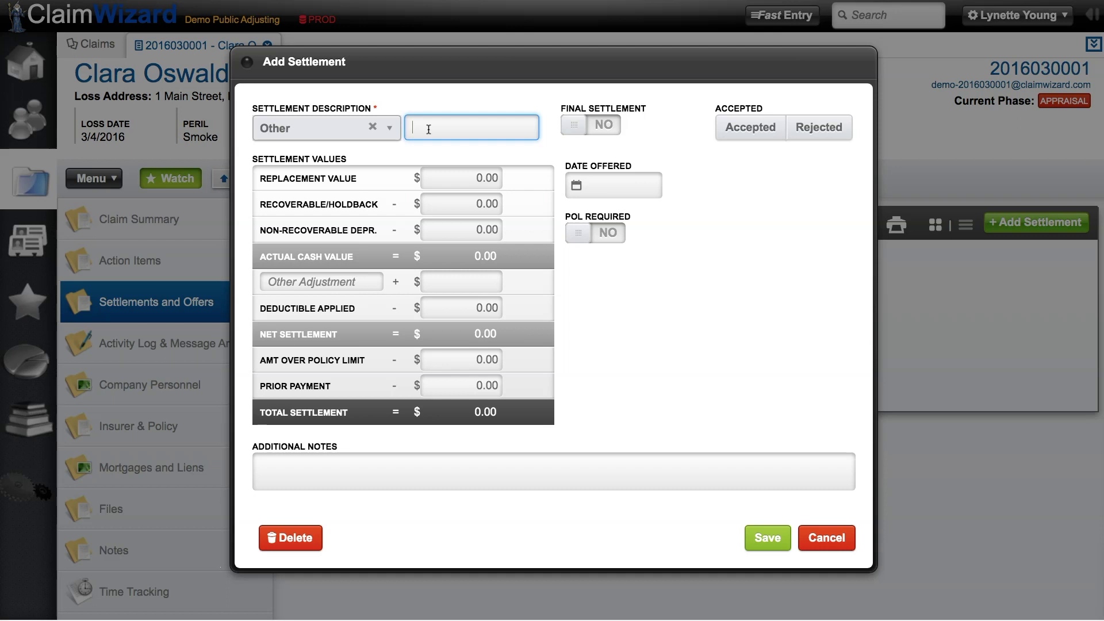
- Set the settlement description to Contents, the replacement value to $30,000 and the non-recoverable depreciation to $400
{"action": "left_click", "coordinate": [321, 128]}
{"action": "left_click", "coordinate": [319, 180]}
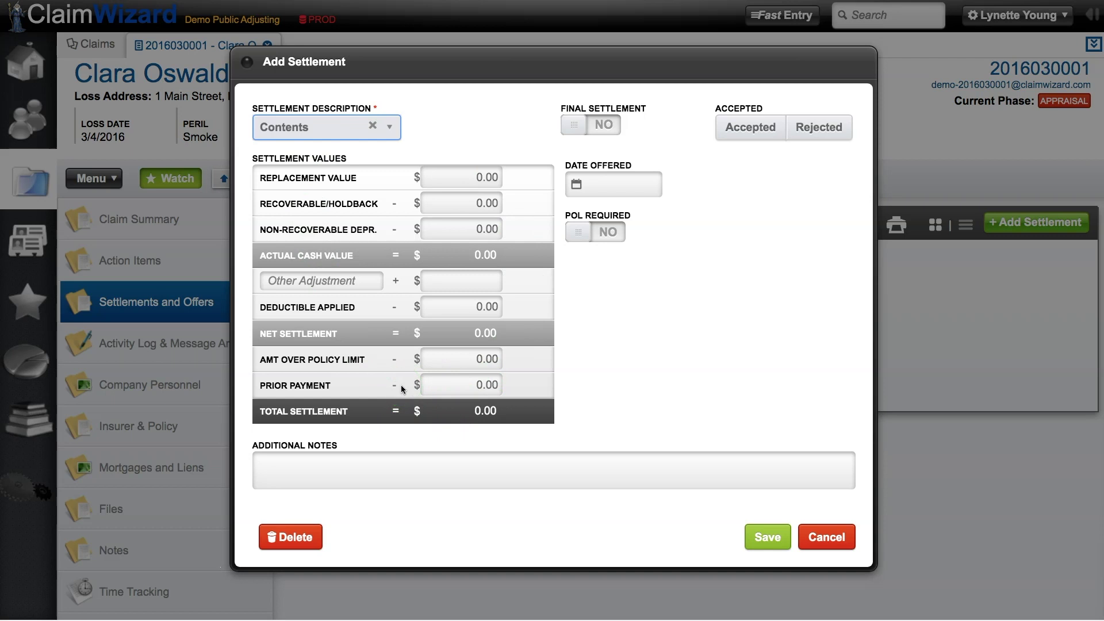
{"action": "left_click", "coordinate": [454, 177]}
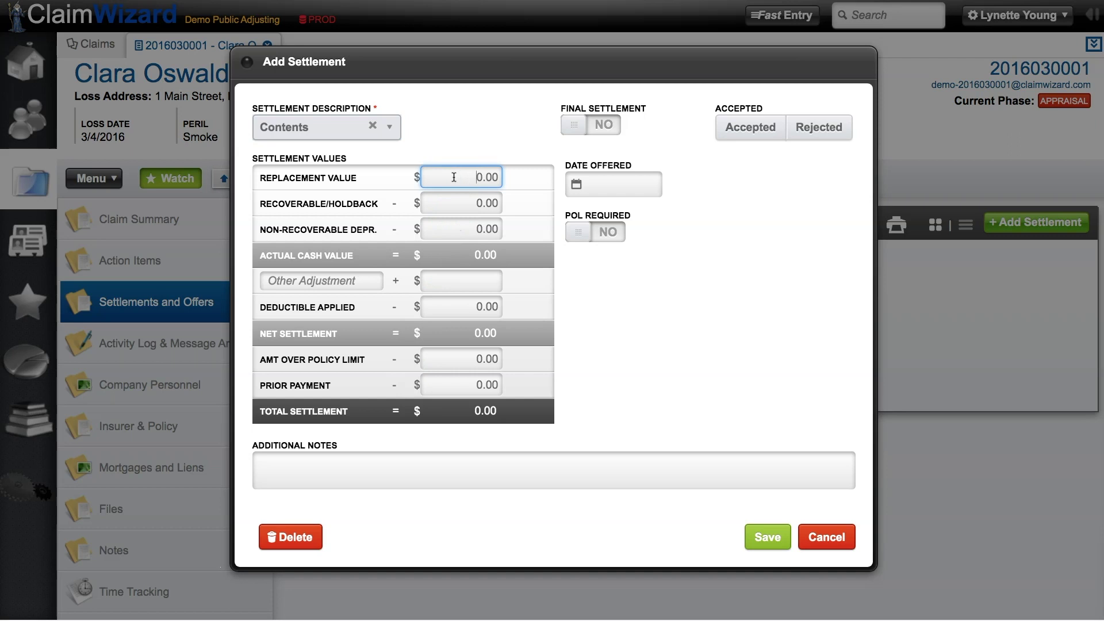
{"action": "type", "text": "30000"}
{"action": "left_click", "coordinate": [464, 203]}
{"action": "left_click", "coordinate": [465, 228]}
{"action": "type", "text": "400"}
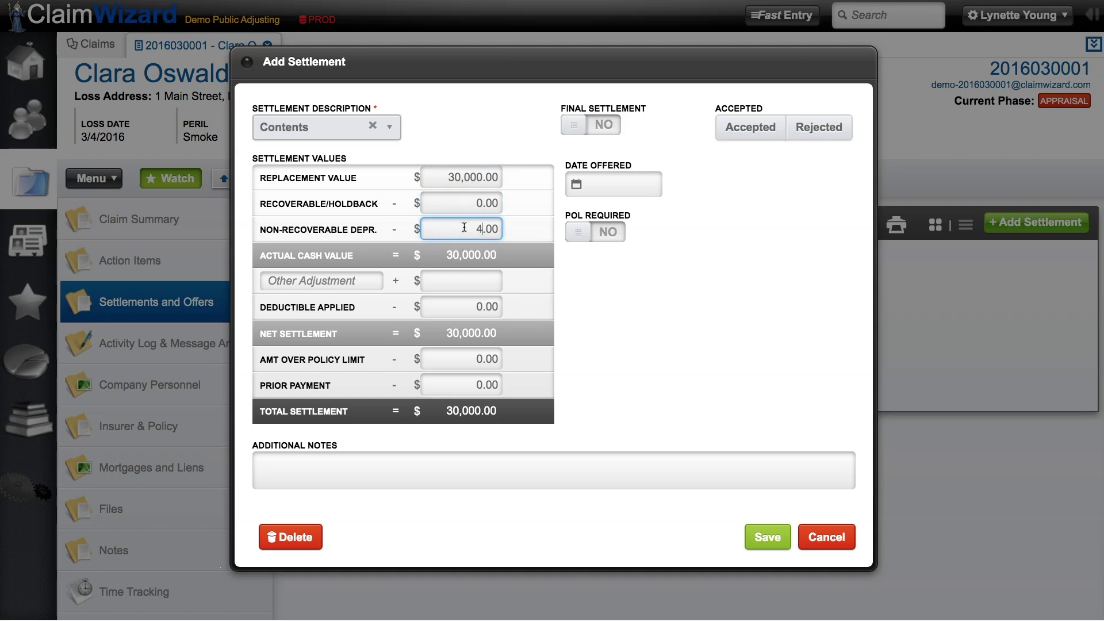
{"action": "left_click", "coordinate": [460, 256]}
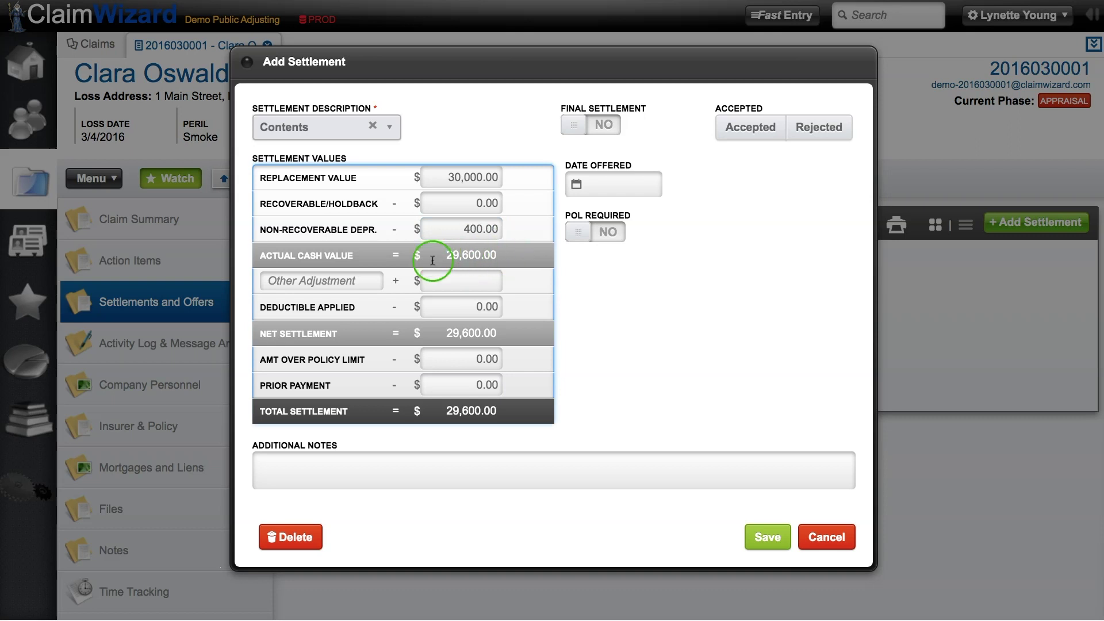
{"action": "left_click_drag", "start_coordinate": [446, 253], "coordinate": [496, 254]}
- Set the applied deductible to $500 and check the recalculated net settlement
{"action": "left_click", "coordinate": [475, 306]}
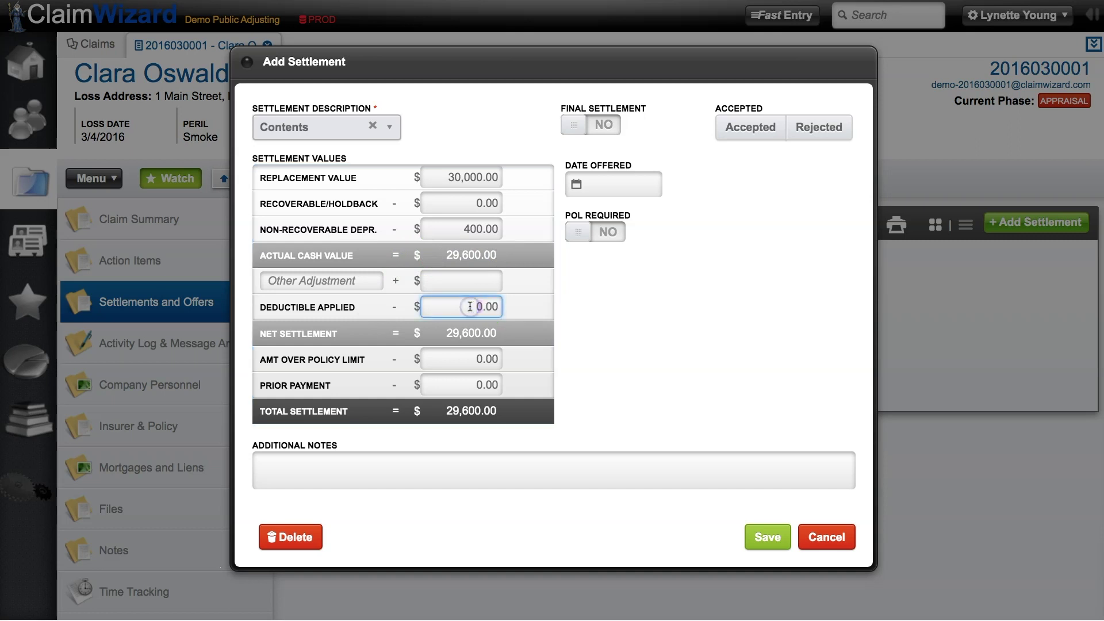
{"action": "type", "text": "500"}
{"action": "left_click", "coordinate": [529, 317]}
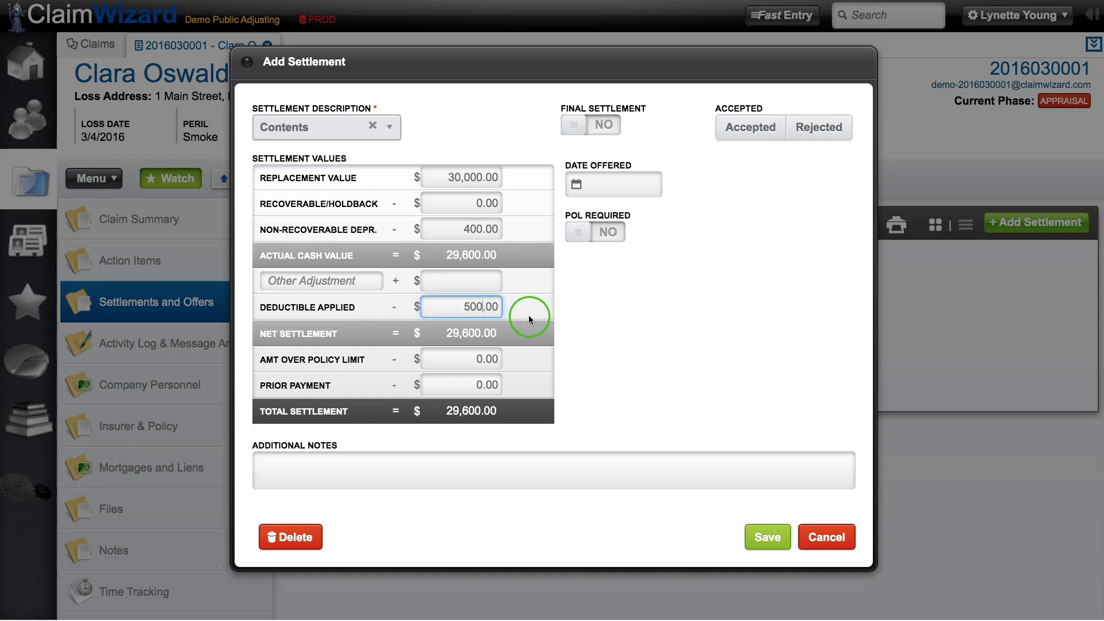
{"action": "left_click", "coordinate": [491, 336]}
{"action": "left_click_drag", "start_coordinate": [492, 336], "coordinate": [426, 334]}
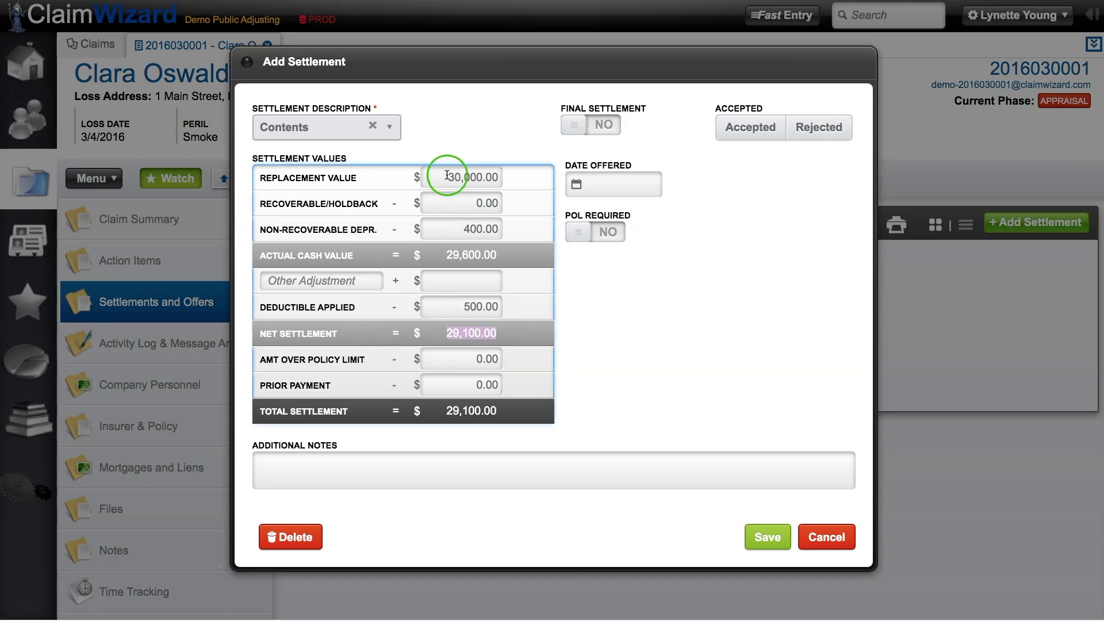
{"action": "left_click", "coordinate": [438, 333]}
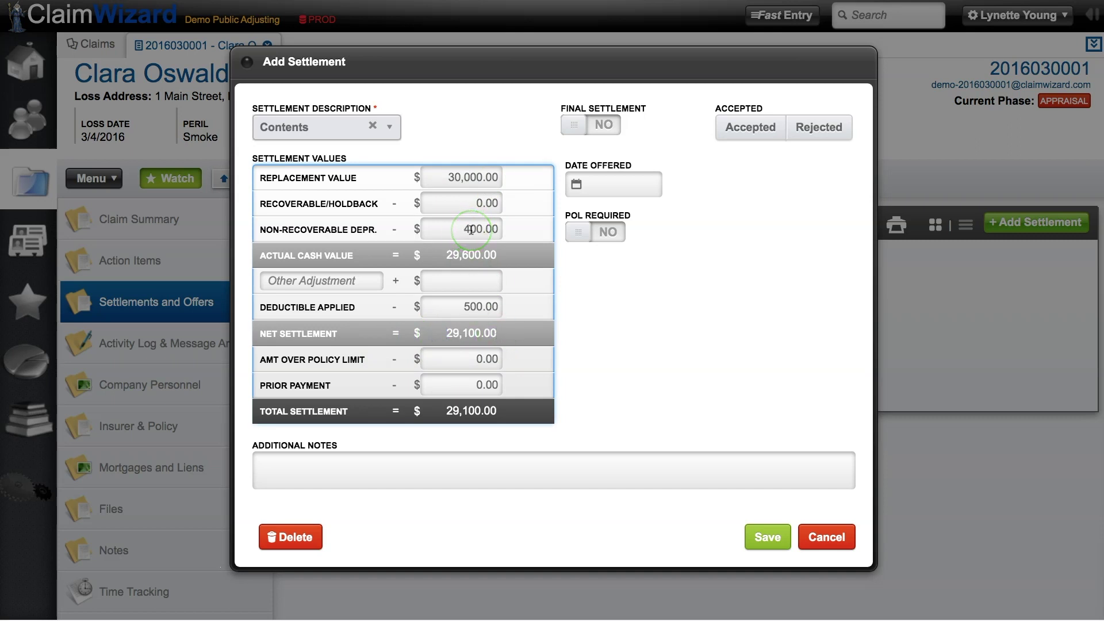
{"action": "left_click", "coordinate": [453, 315]}
{"action": "left_click", "coordinate": [518, 353]}
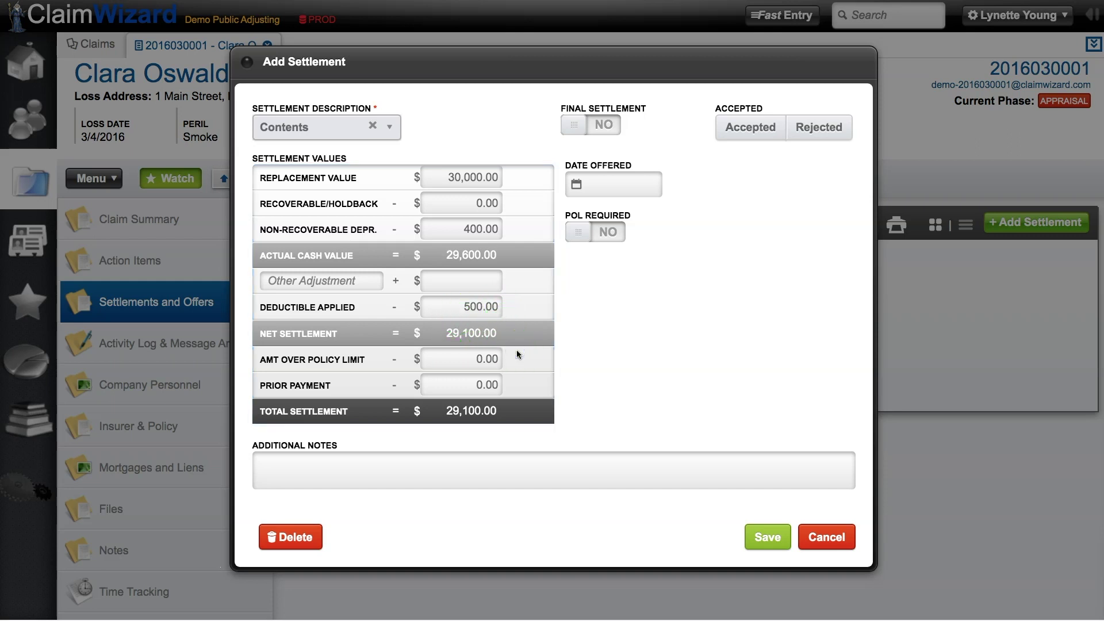
- Set the prior payment on the Contents settlement to $1,000
{"action": "left_click", "coordinate": [454, 384]}
{"action": "left_click", "coordinate": [455, 383]}
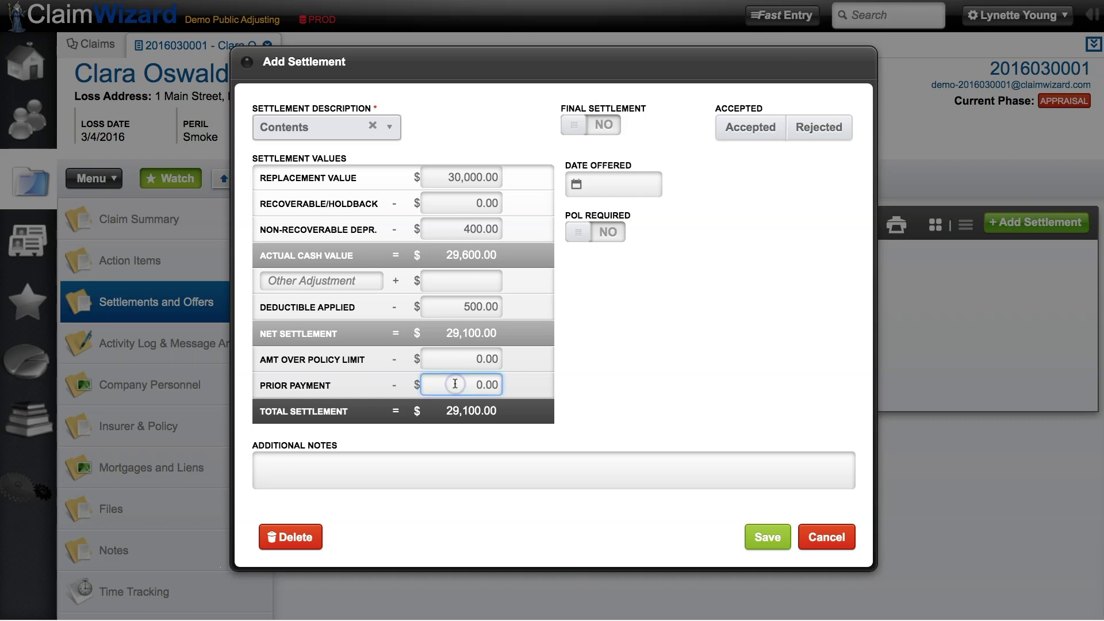
{"action": "type", "text": "1000"}
{"action": "key", "text": "Delete"}
{"action": "left_click", "coordinate": [519, 382]}
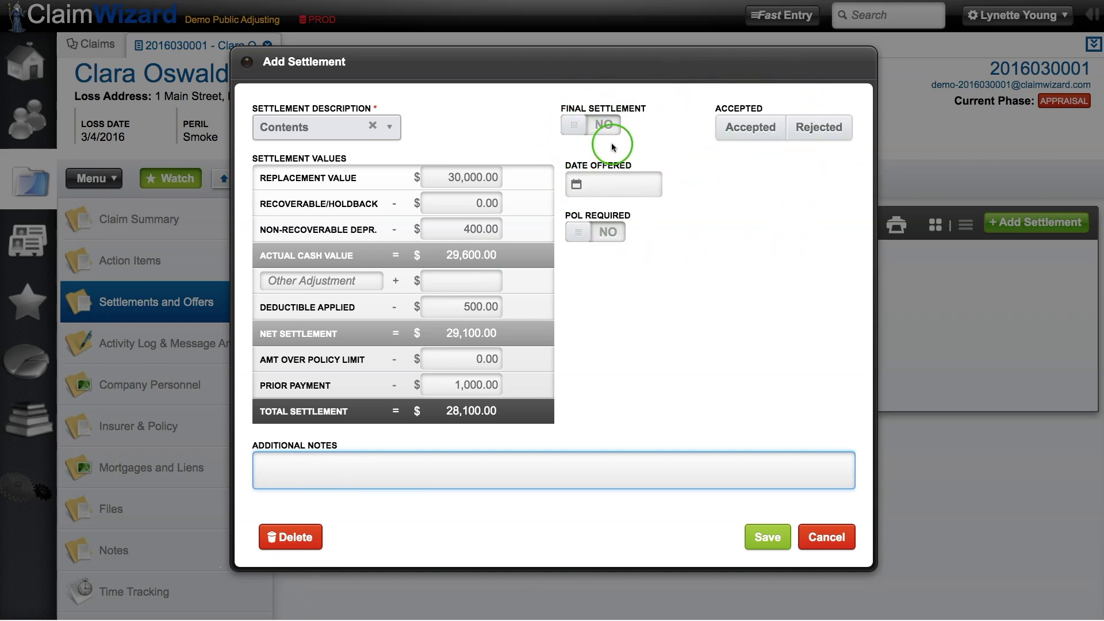
- Try marking the Contents settlement as the final settlement
{"action": "left_click", "coordinate": [585, 126]}
{"action": "left_click", "coordinate": [569, 126]}
{"action": "left_click", "coordinate": [568, 129]}
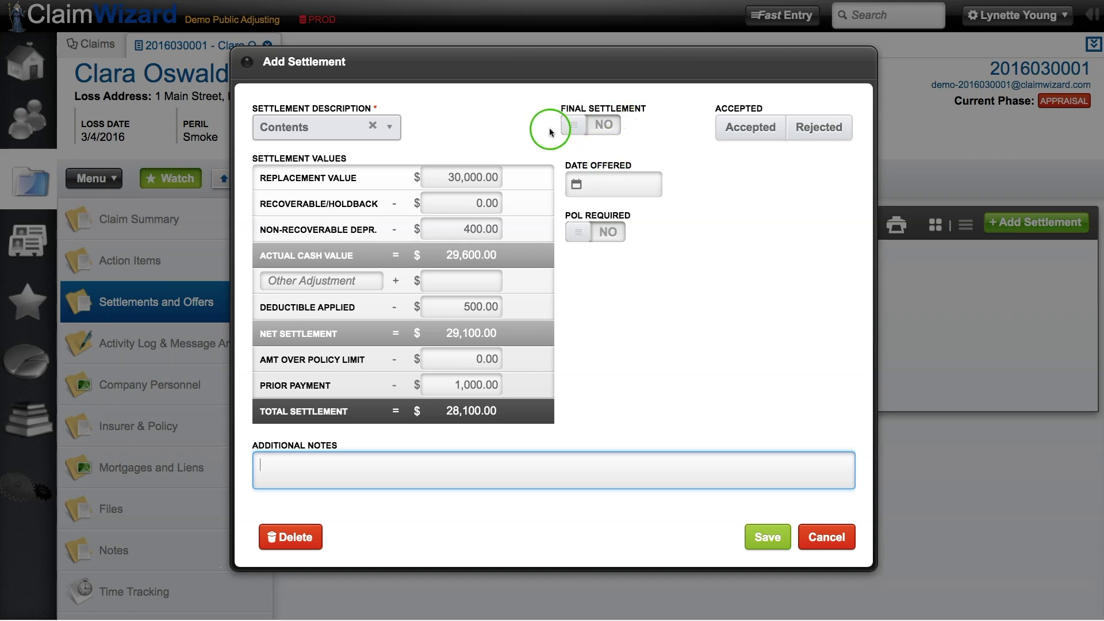
{"action": "left_click", "coordinate": [610, 127]}
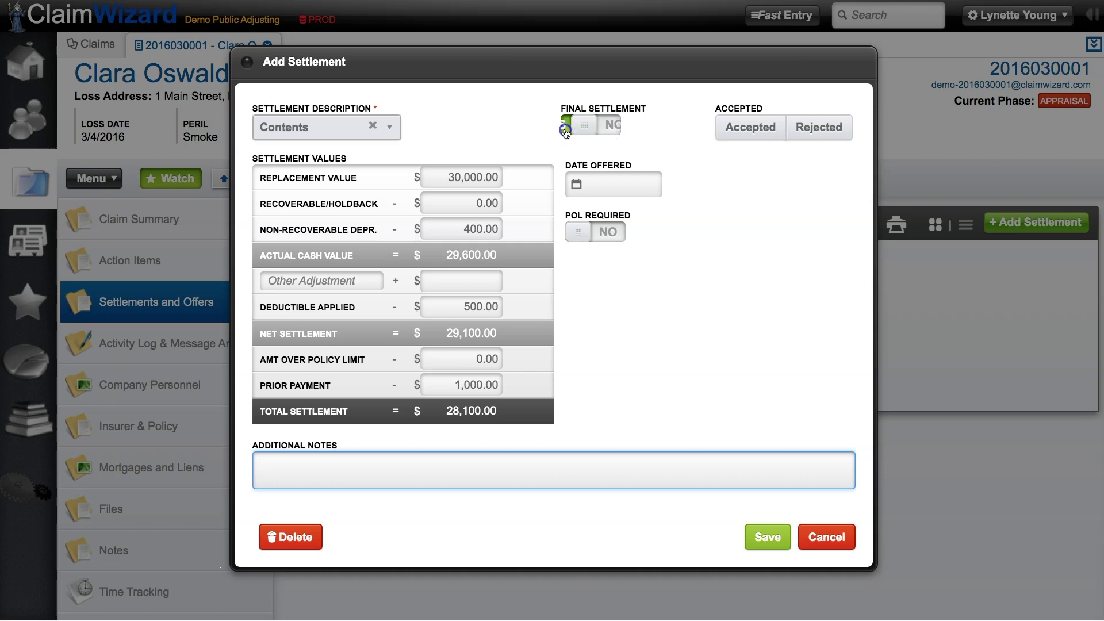
{"action": "left_click", "coordinate": [665, 130]}
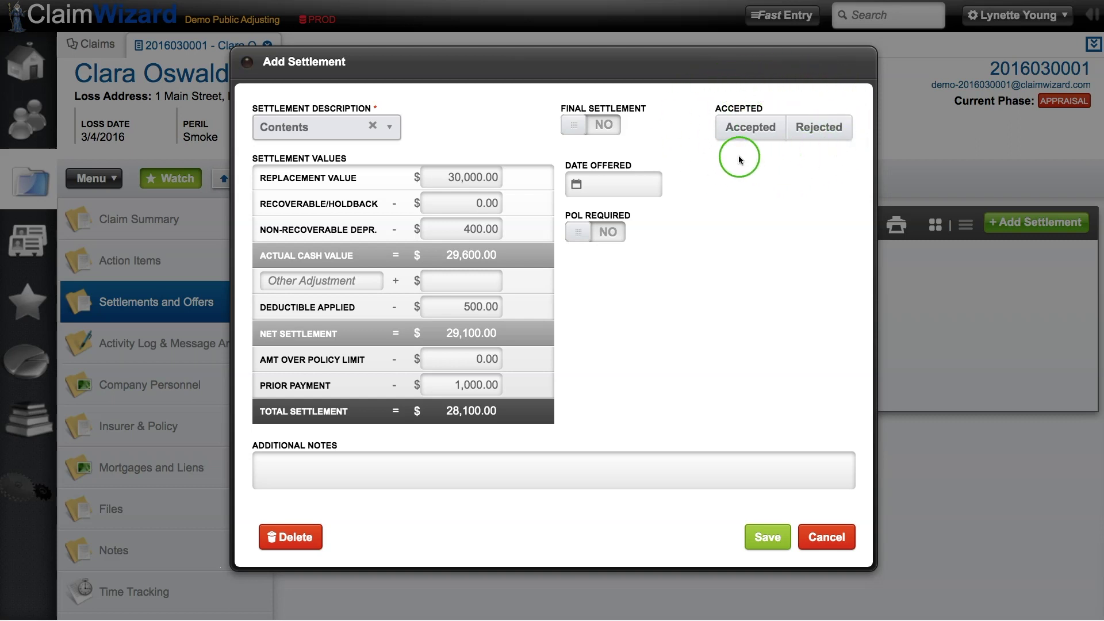
- Try the Accepted and Rejected statuses on the settlement, then clear the choice
{"action": "left_click", "coordinate": [744, 137]}
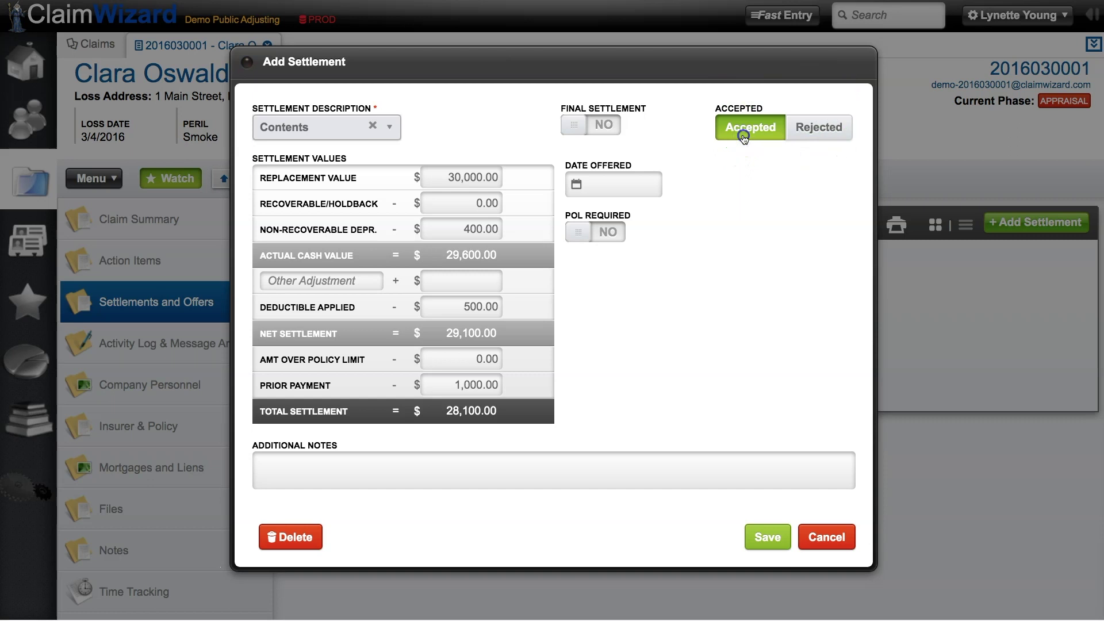
{"action": "left_click", "coordinate": [808, 127]}
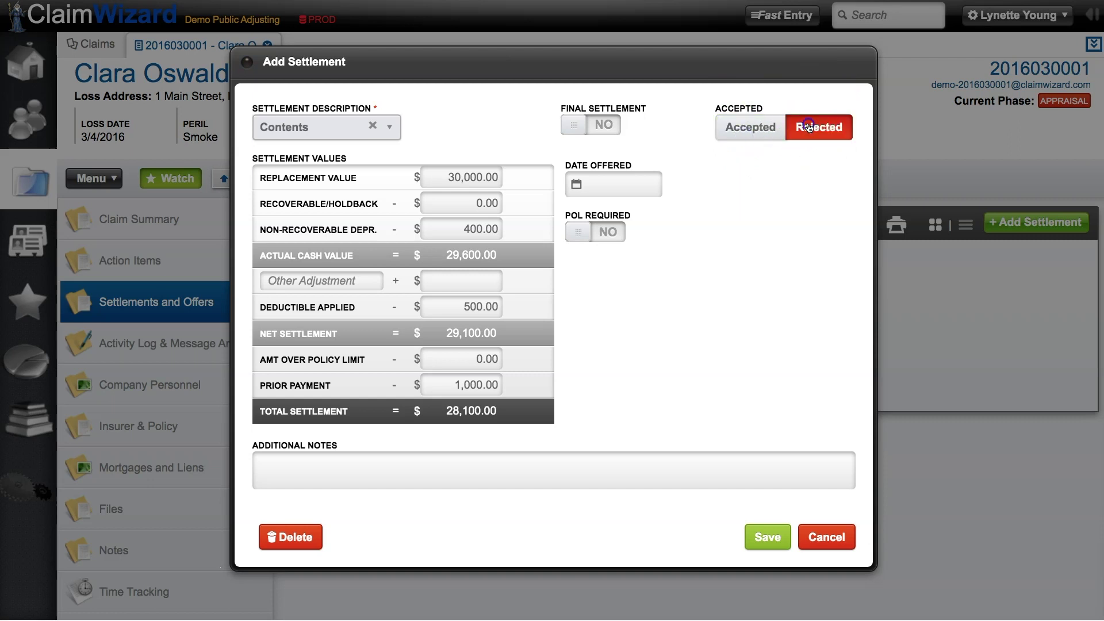
{"action": "left_click", "coordinate": [808, 126]}
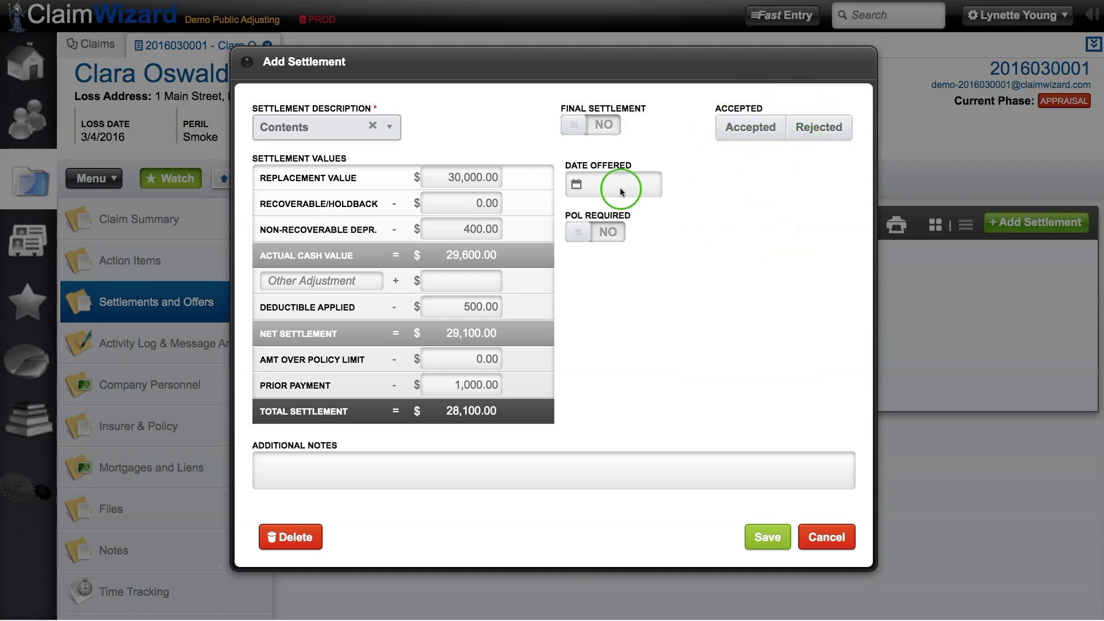
- Save the Contents settlement and review its card, including the status and date offered
{"action": "left_click", "coordinate": [767, 535]}
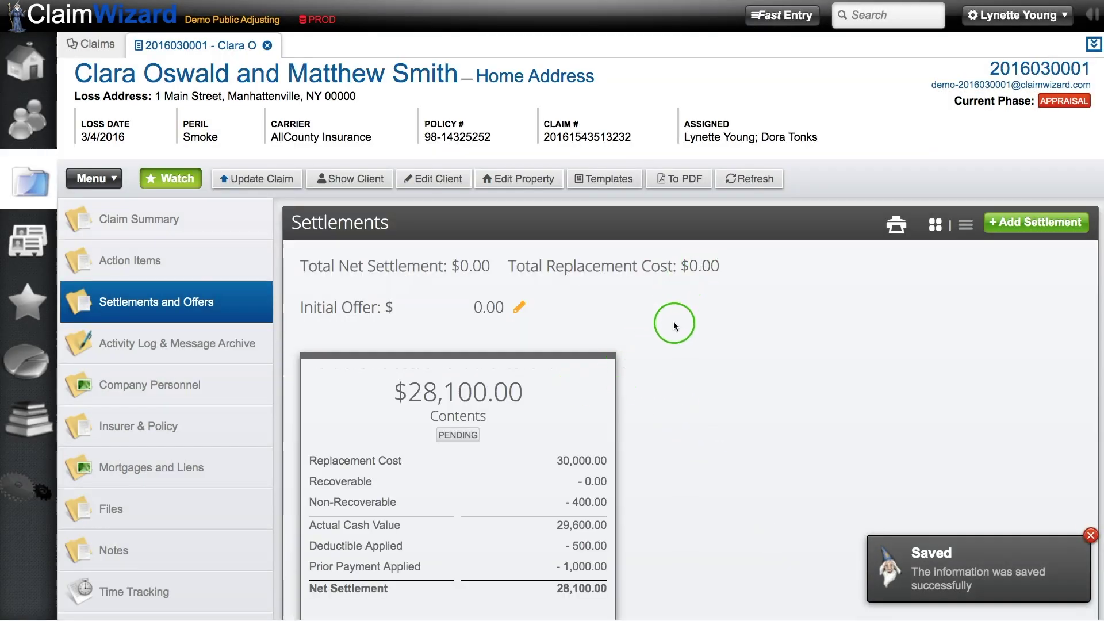
{"action": "scroll", "coordinate": [653, 338], "scroll_direction": "down", "scroll_amount": 3}
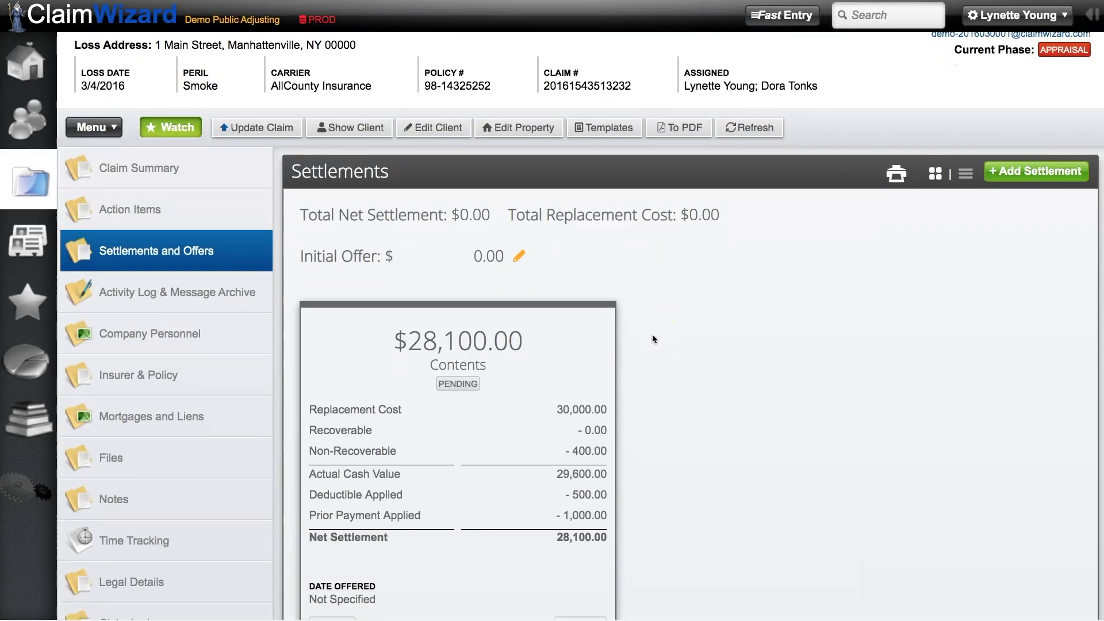
{"action": "scroll", "coordinate": [652, 338], "scroll_direction": "down", "scroll_amount": 2}
{"action": "left_click", "coordinate": [411, 266]}
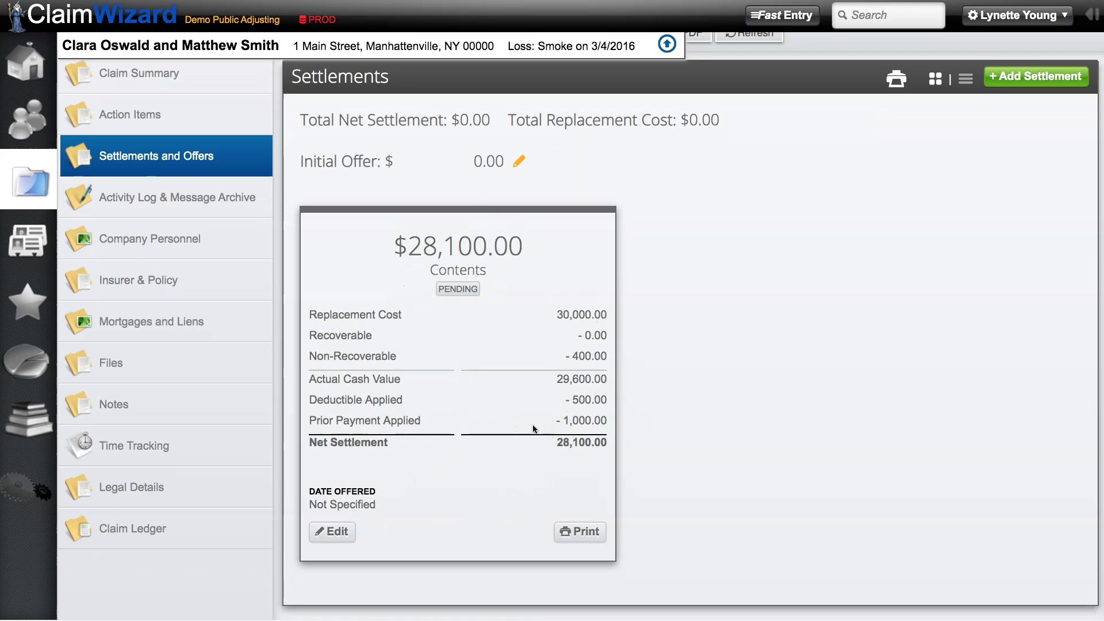
{"action": "left_click", "coordinate": [438, 290]}
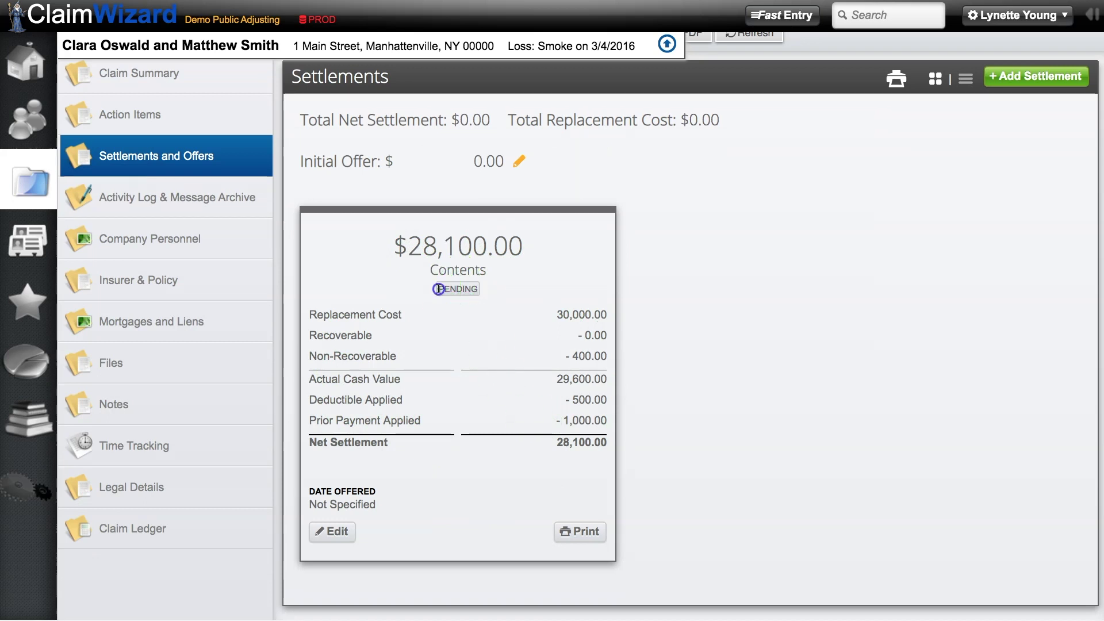
{"action": "left_click", "coordinate": [441, 294]}
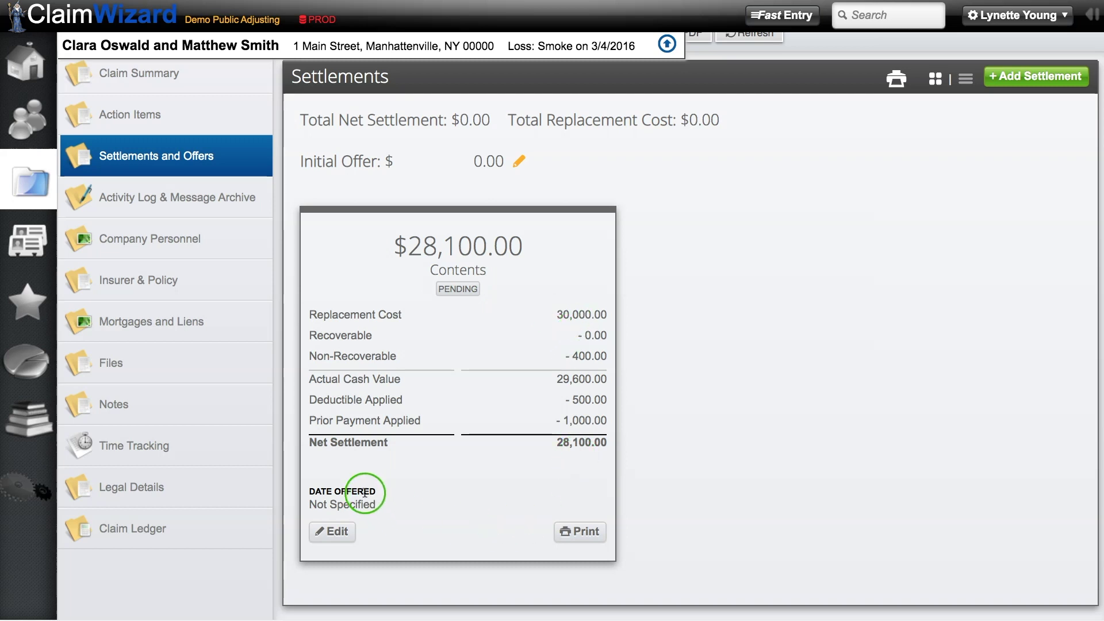
{"action": "left_click_drag", "start_coordinate": [303, 505], "coordinate": [370, 505]}
{"action": "left_click", "coordinate": [382, 505]}
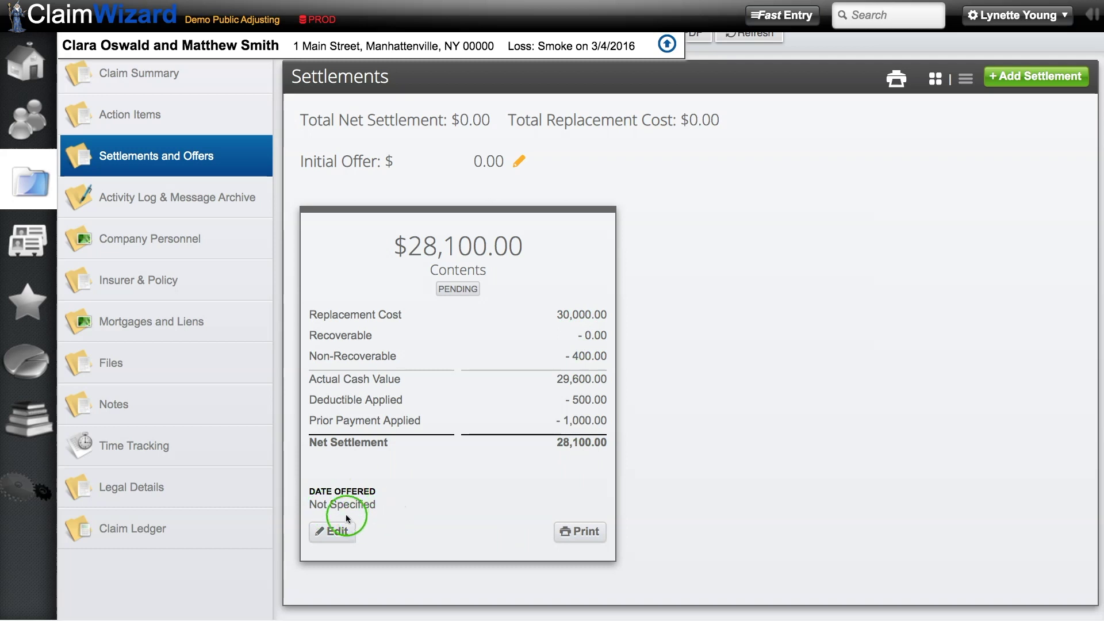
- Set the Contents settlement's date offered to 10/07/2019 and save the settlement
{"action": "left_click", "coordinate": [339, 531]}
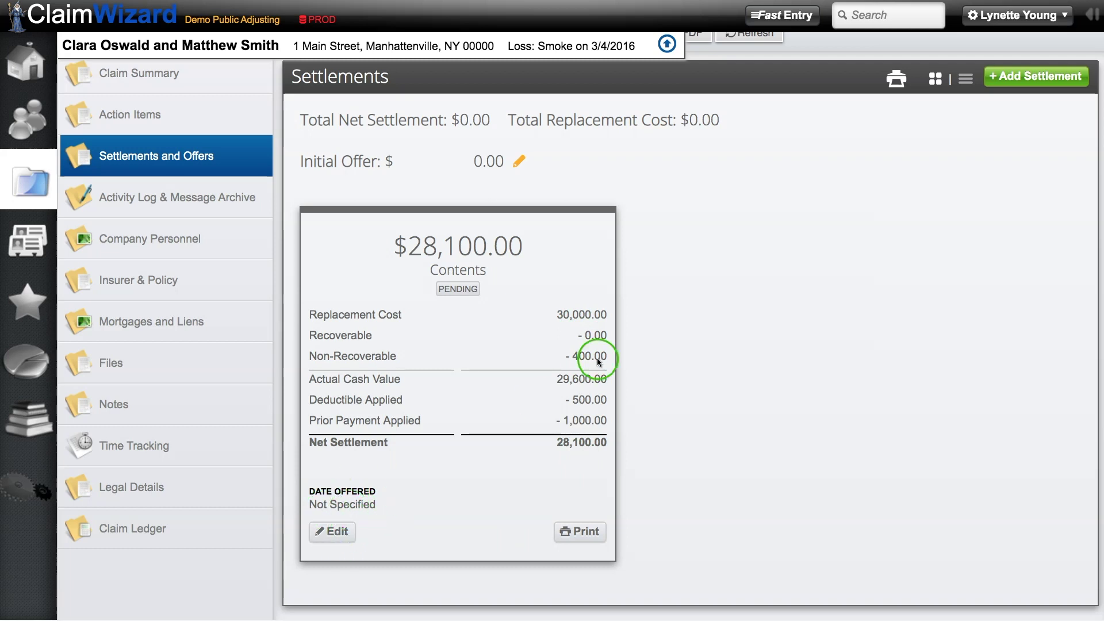
{"action": "left_click", "coordinate": [612, 190]}
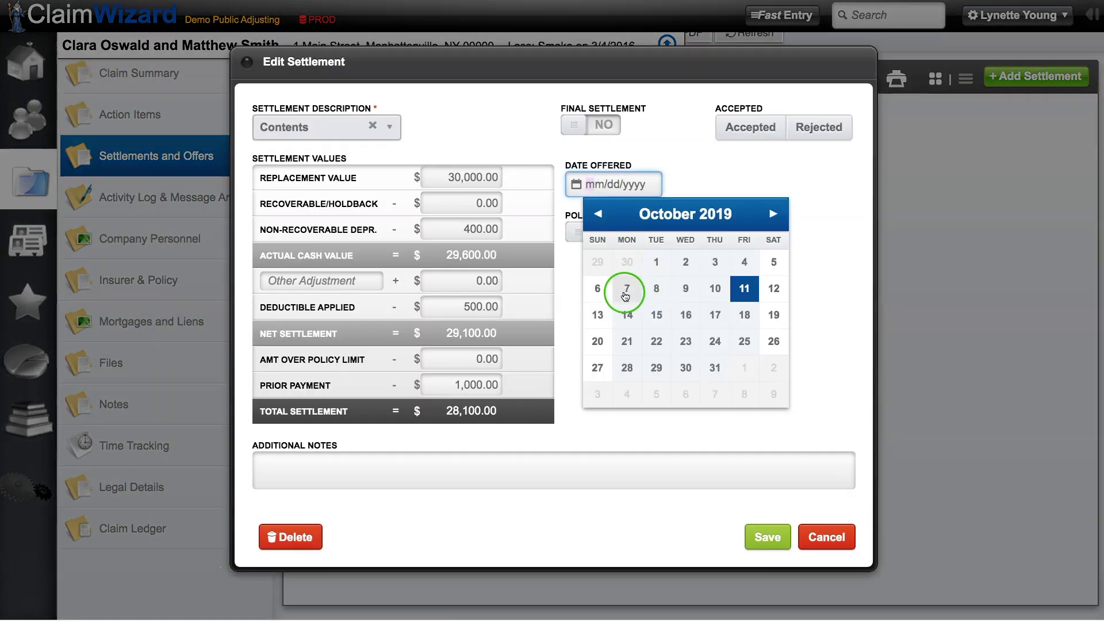
{"action": "left_click", "coordinate": [626, 288]}
{"action": "left_click", "coordinate": [769, 538]}
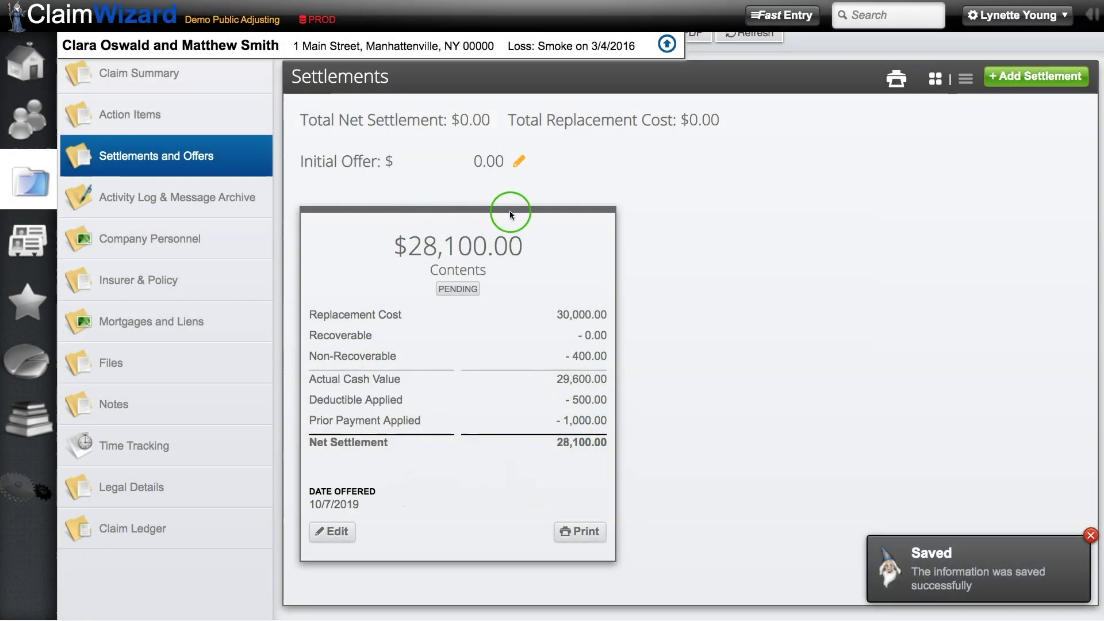
- Review the claim's total net settlement and total replacement cost while the Contents settlement is pending
{"action": "scroll", "coordinate": [516, 337], "scroll_direction": "up", "scroll_amount": 1}
{"action": "left_click_drag", "start_coordinate": [293, 125], "coordinate": [735, 125]}
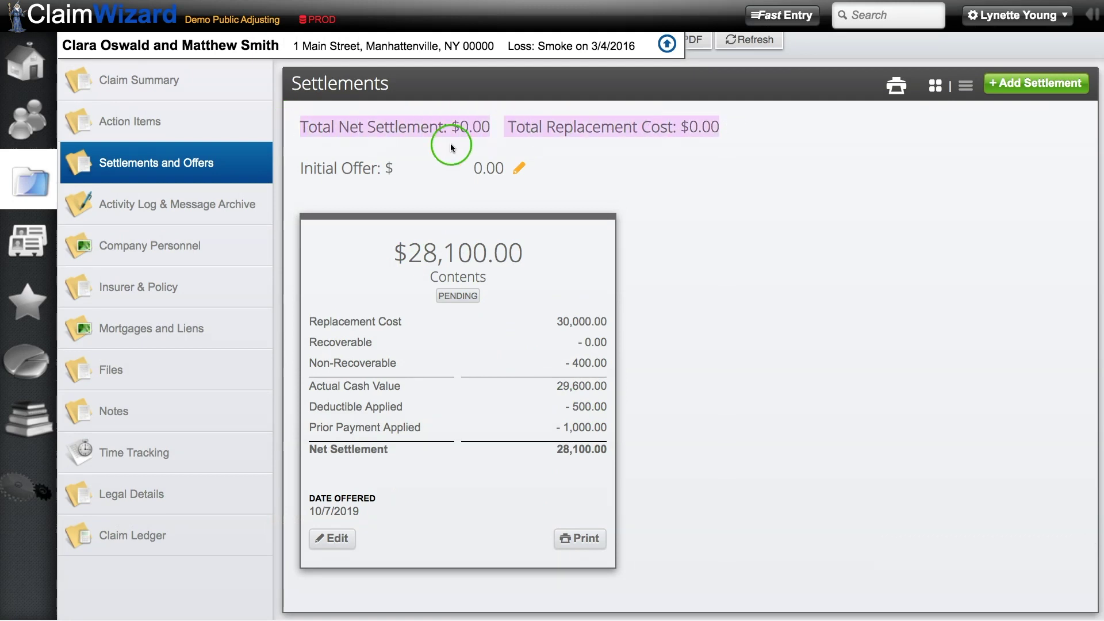
{"action": "scroll", "coordinate": [429, 147], "scroll_direction": "up", "scroll_amount": 2}
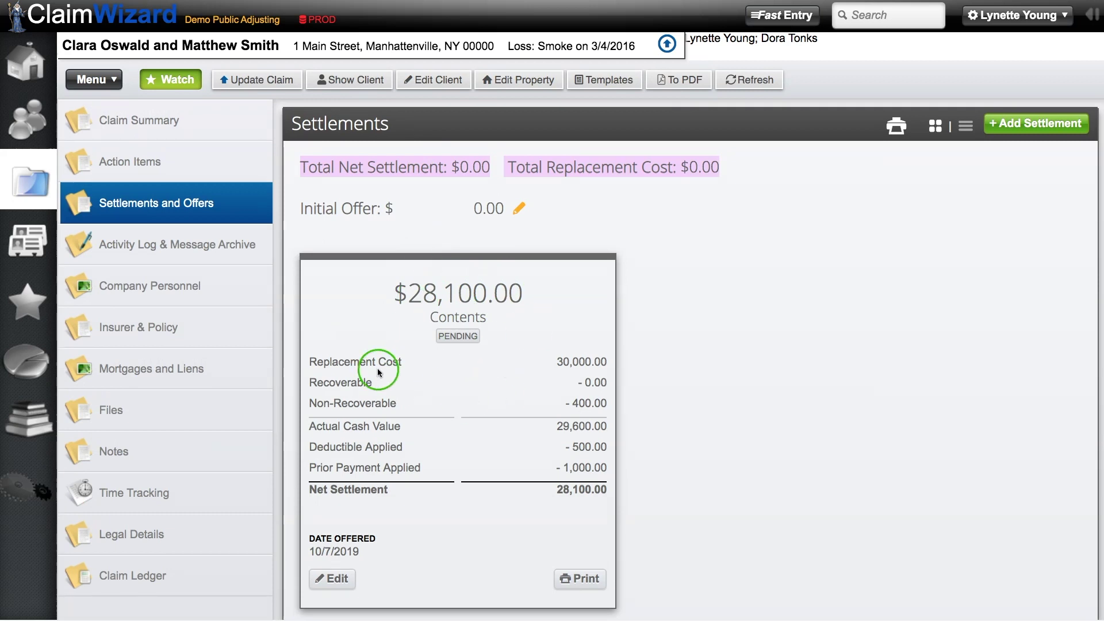
{"action": "left_click", "coordinate": [404, 365]}
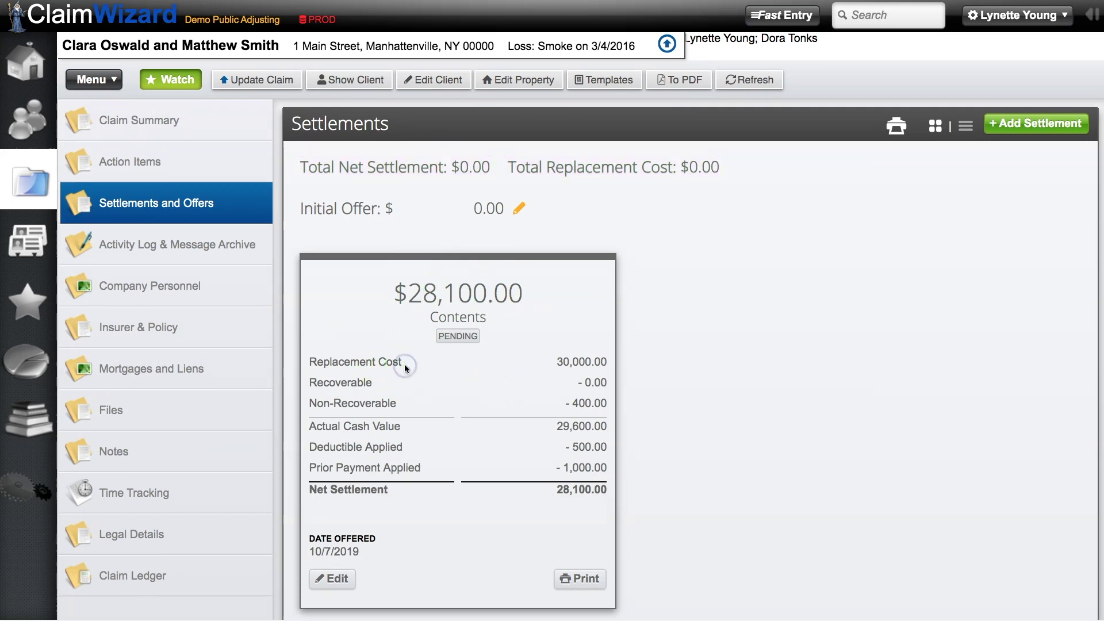
- Set the Contents settlement's replacement value to $29,000 and check the recalculated total settlement
{"action": "scroll", "coordinate": [403, 362], "scroll_direction": "down", "scroll_amount": 3}
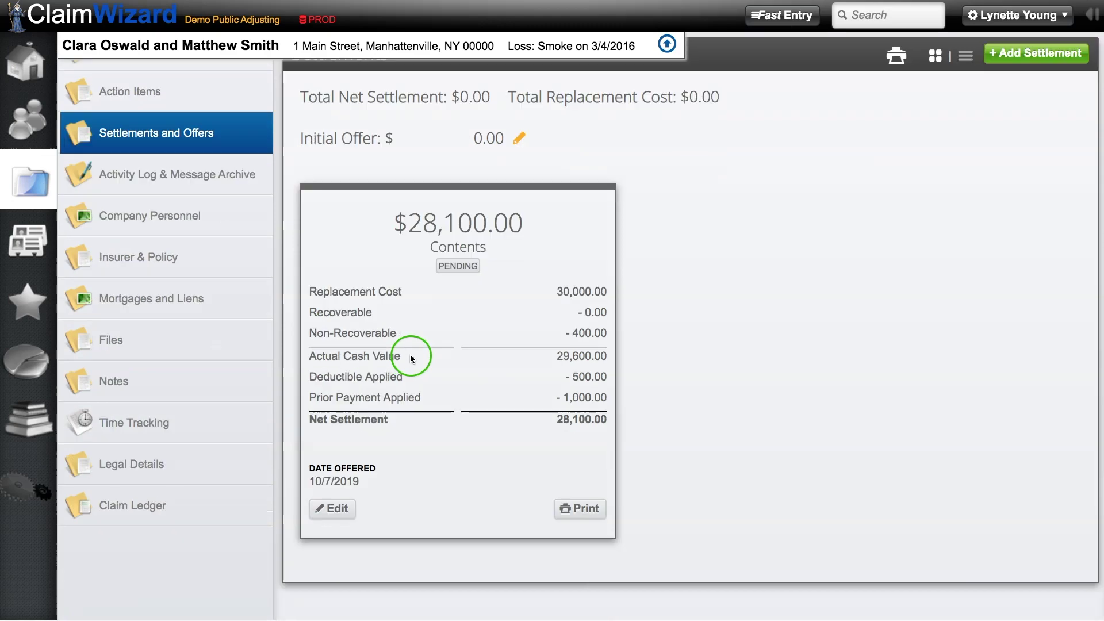
{"action": "left_click", "coordinate": [343, 394]}
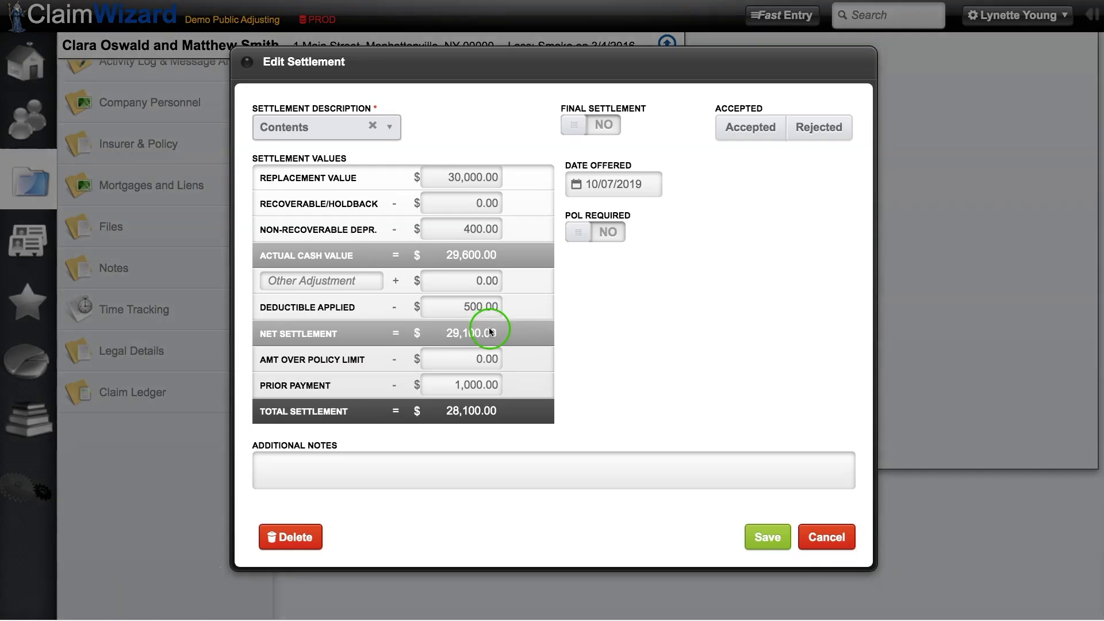
{"action": "left_click", "coordinate": [461, 177]}
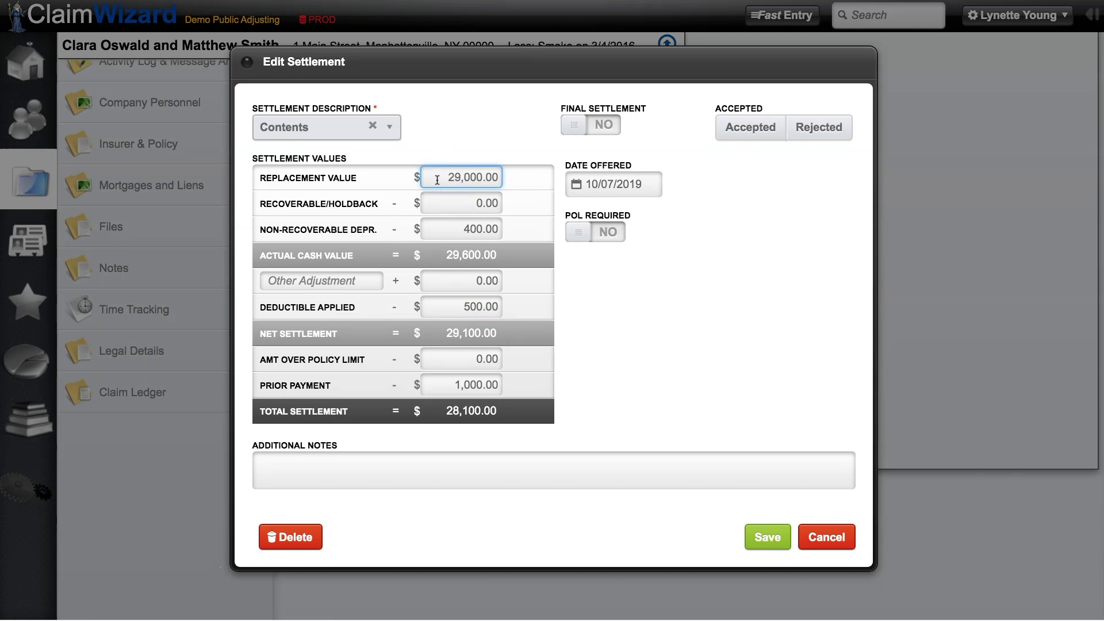
{"action": "left_click", "coordinate": [561, 283]}
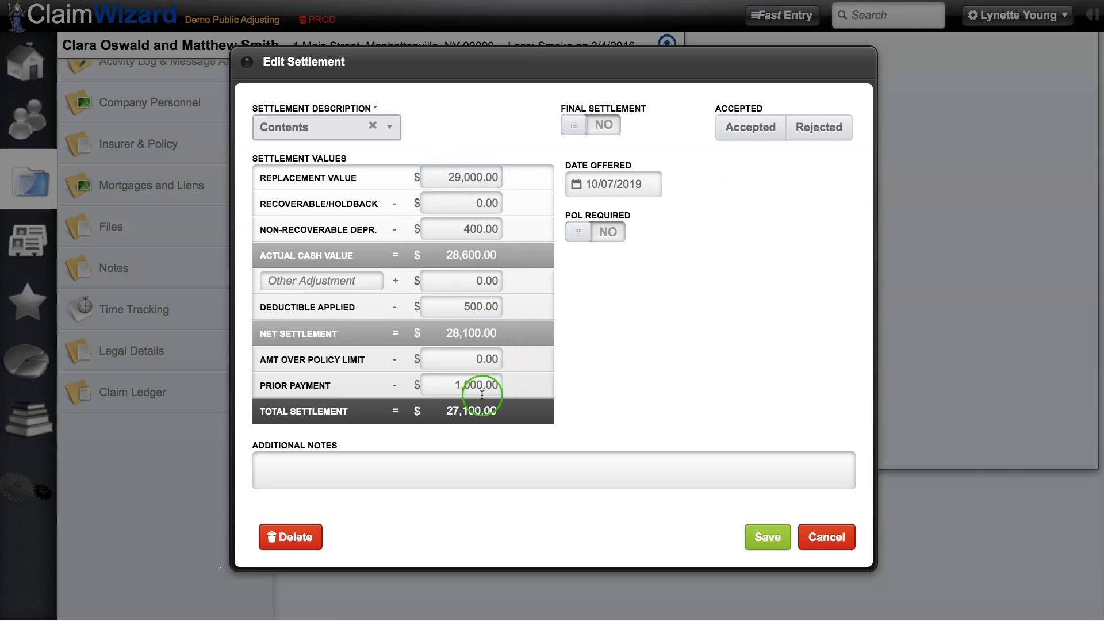
{"action": "left_click", "coordinate": [463, 202]}
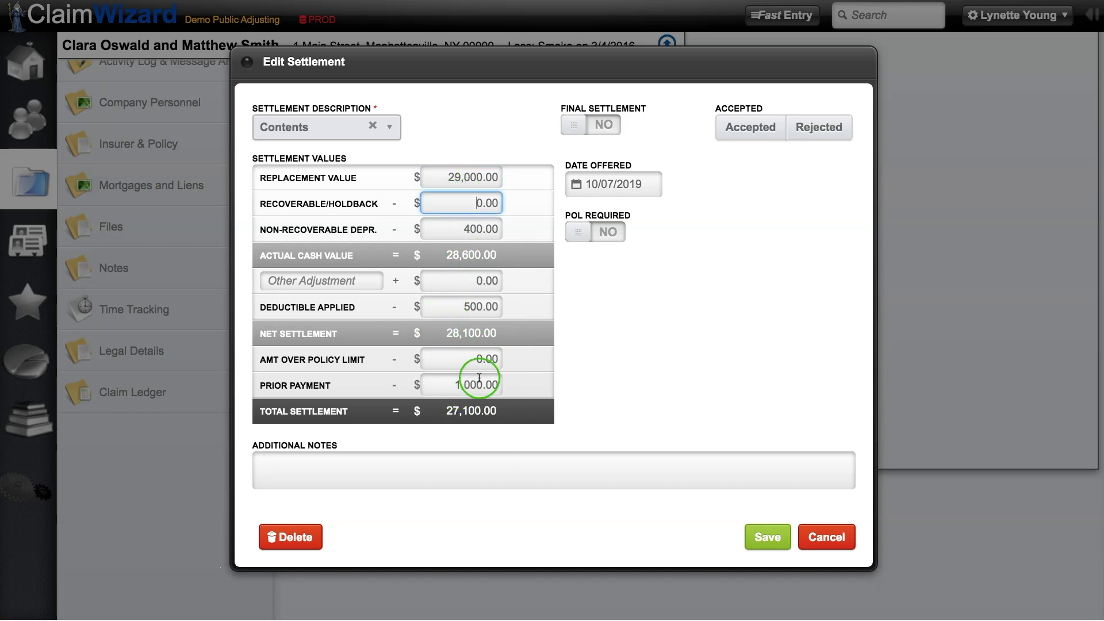
{"action": "left_click_drag", "start_coordinate": [443, 412], "coordinate": [492, 413]}
{"action": "left_click", "coordinate": [498, 415]}
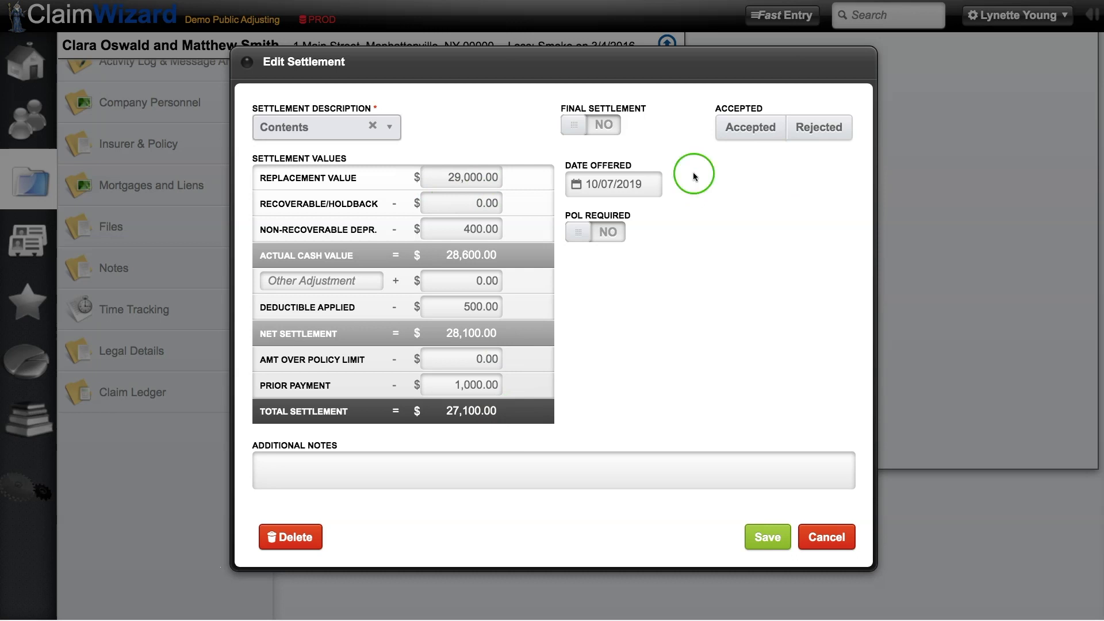
- Mark the Contents settlement as Accepted, save it, and check the claim's total net settlement
{"action": "left_click", "coordinate": [739, 130]}
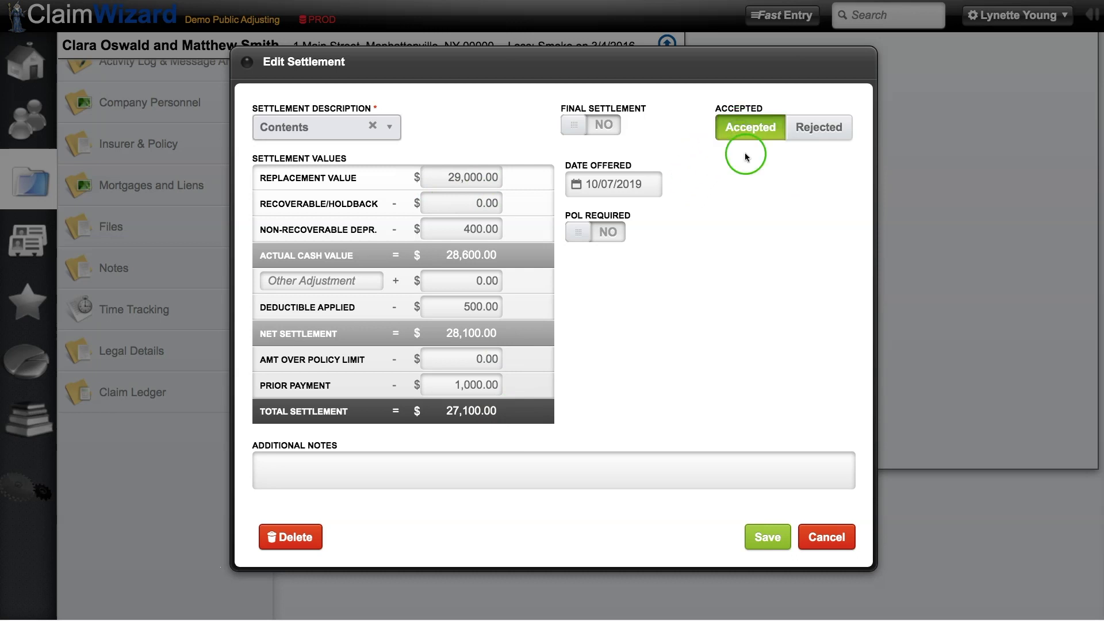
{"action": "left_click", "coordinate": [760, 535]}
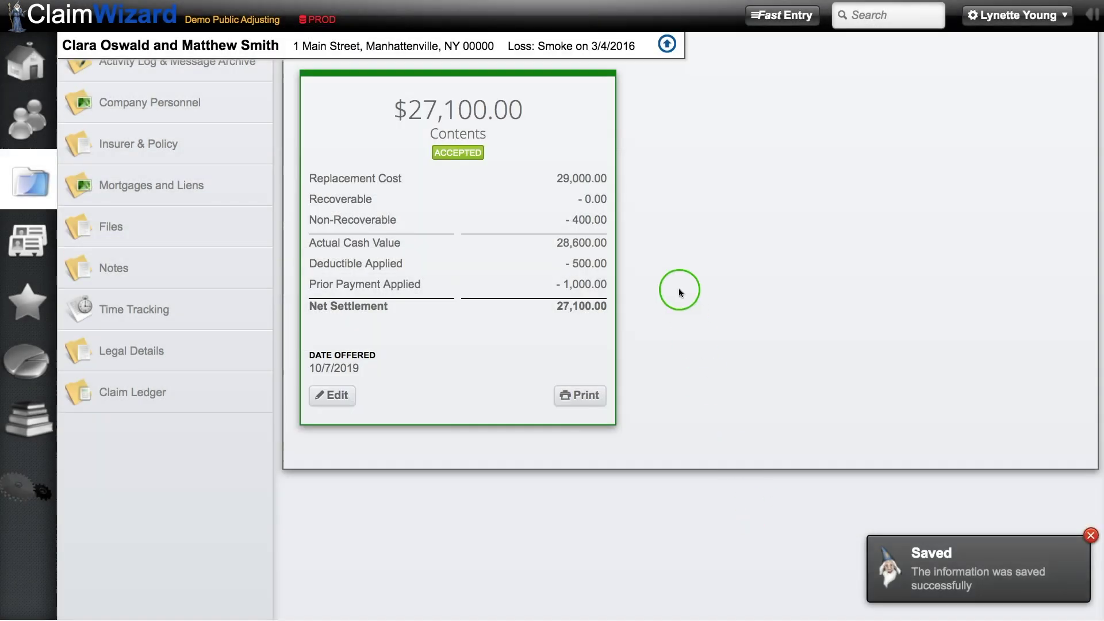
{"action": "scroll", "coordinate": [675, 294], "scroll_direction": "up", "scroll_amount": 3}
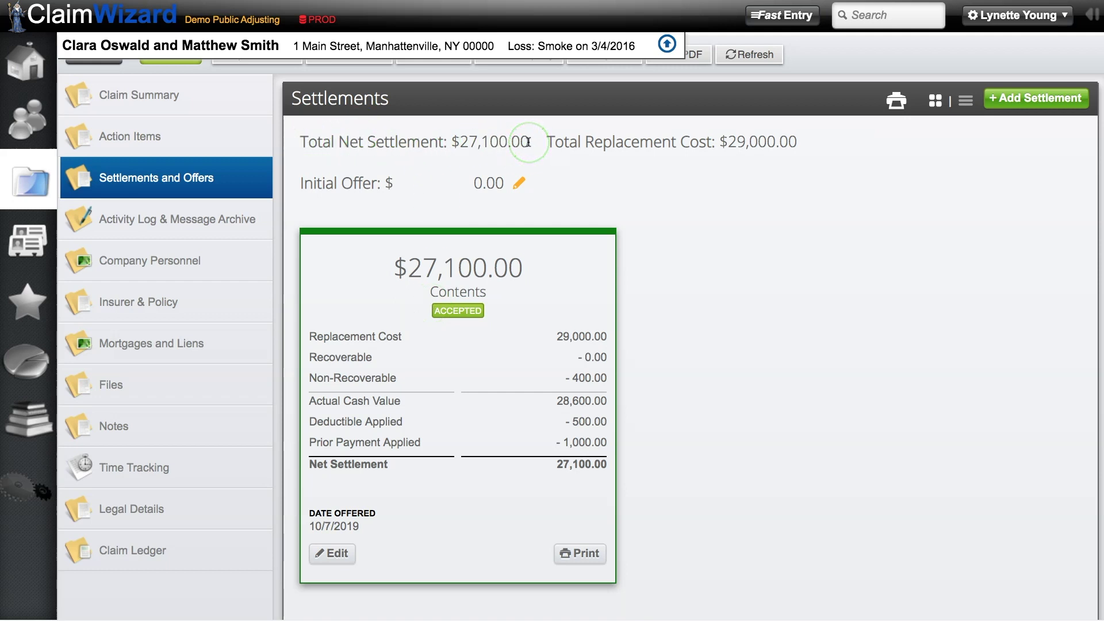
{"action": "left_click_drag", "start_coordinate": [509, 142], "coordinate": [299, 143]}
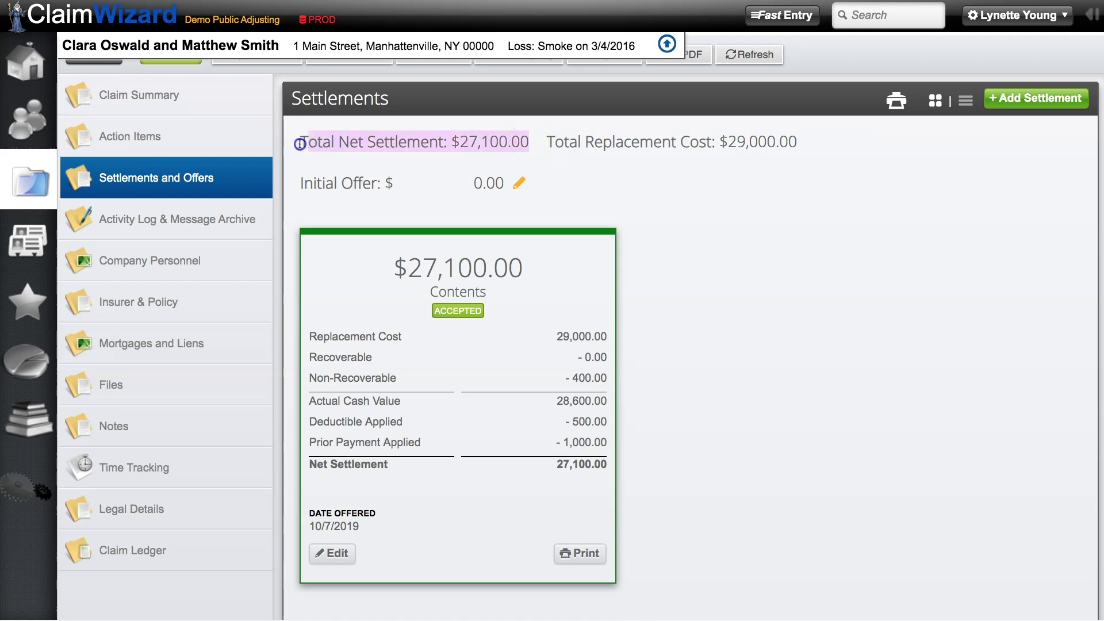
{"action": "left_click", "coordinate": [582, 191]}
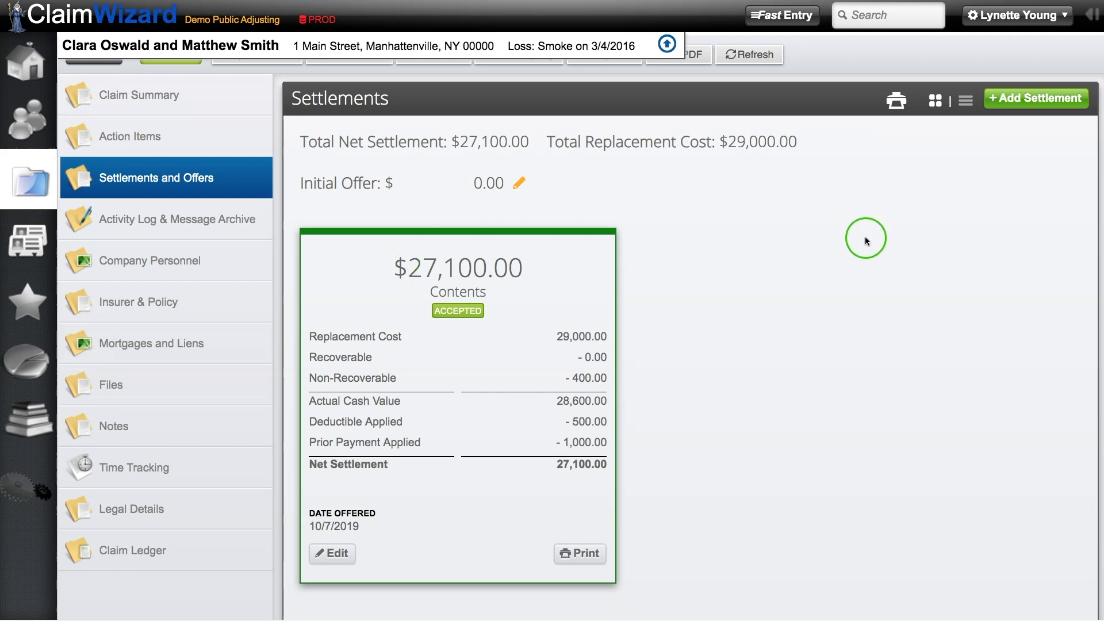
- Add a Dwelling settlement with a $250,000 replacement value and $5,000 deductible, mark it Rejected, and save it
{"action": "left_click", "coordinate": [1009, 104]}
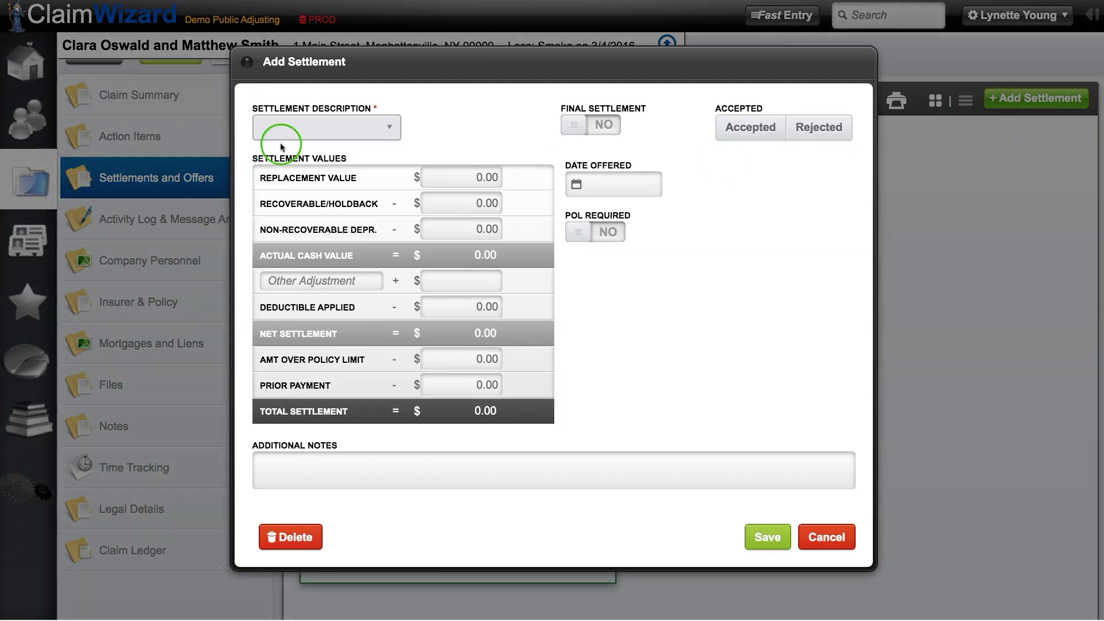
{"action": "left_click", "coordinate": [296, 125]}
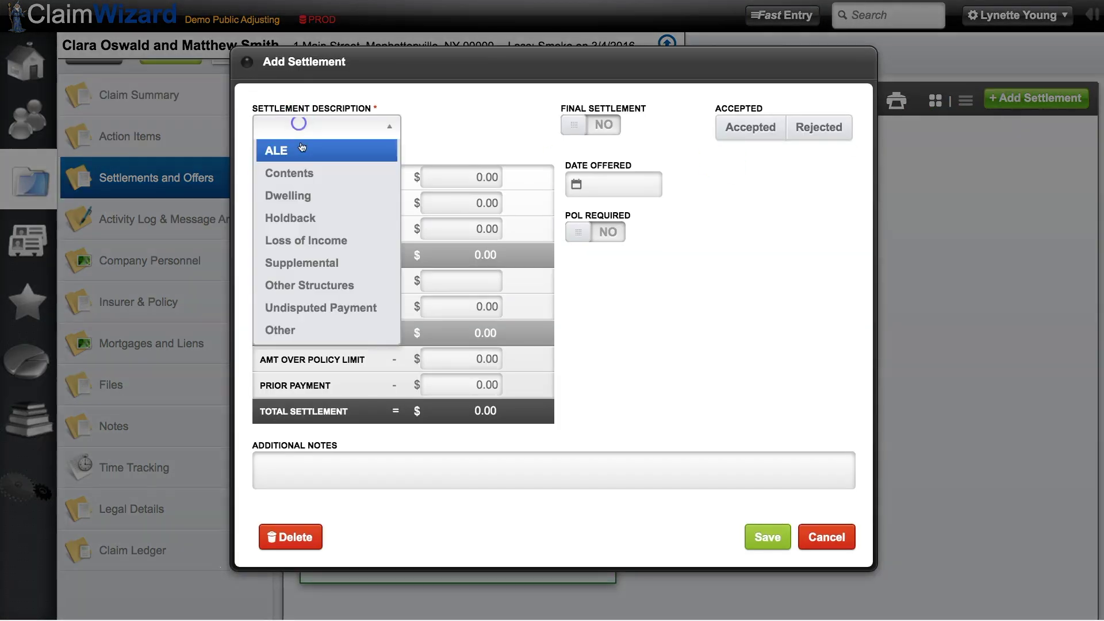
{"action": "left_click", "coordinate": [303, 195]}
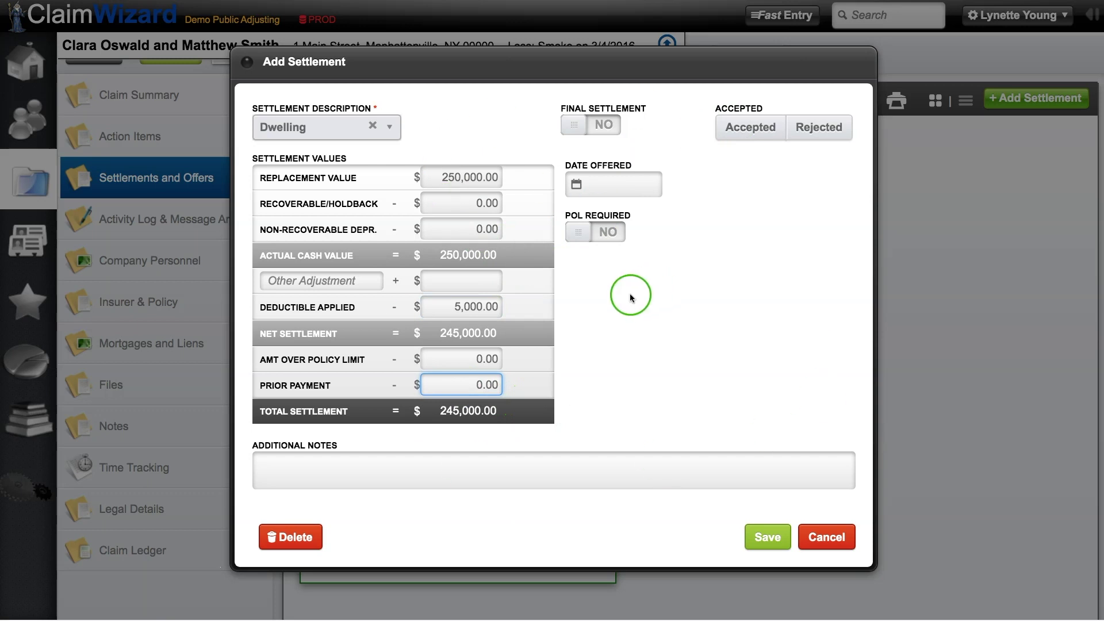
{"action": "left_click", "coordinate": [735, 134]}
{"action": "left_click", "coordinate": [805, 127]}
{"action": "left_click", "coordinate": [768, 537]}
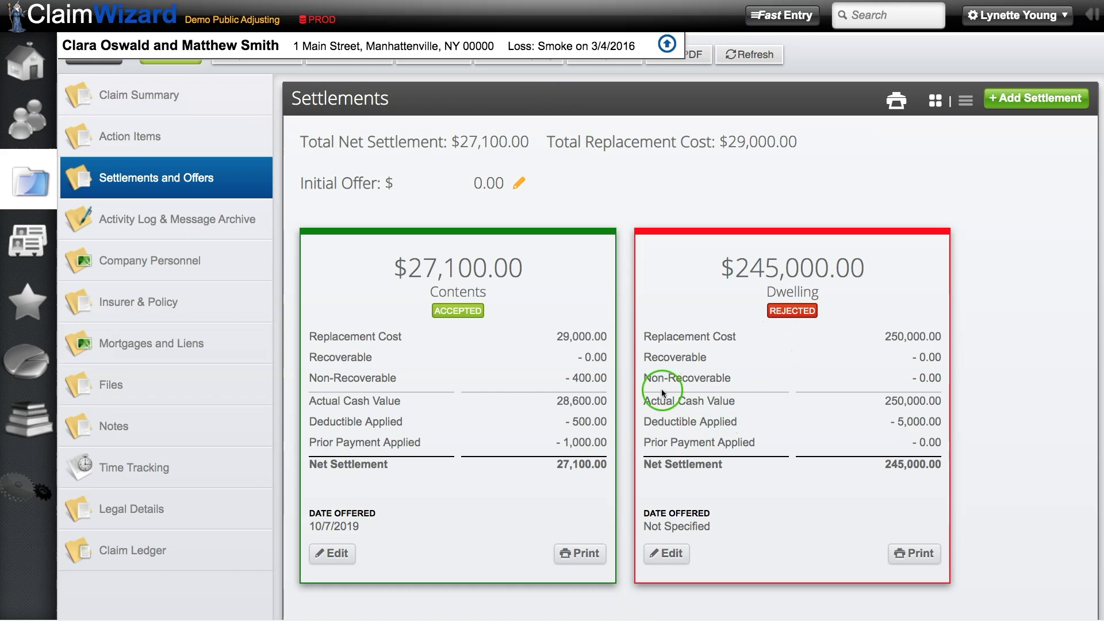
- Change the Dwelling settlement's status to Accepted, save it, and check the claim's total net settlement
{"action": "left_click", "coordinate": [683, 555]}
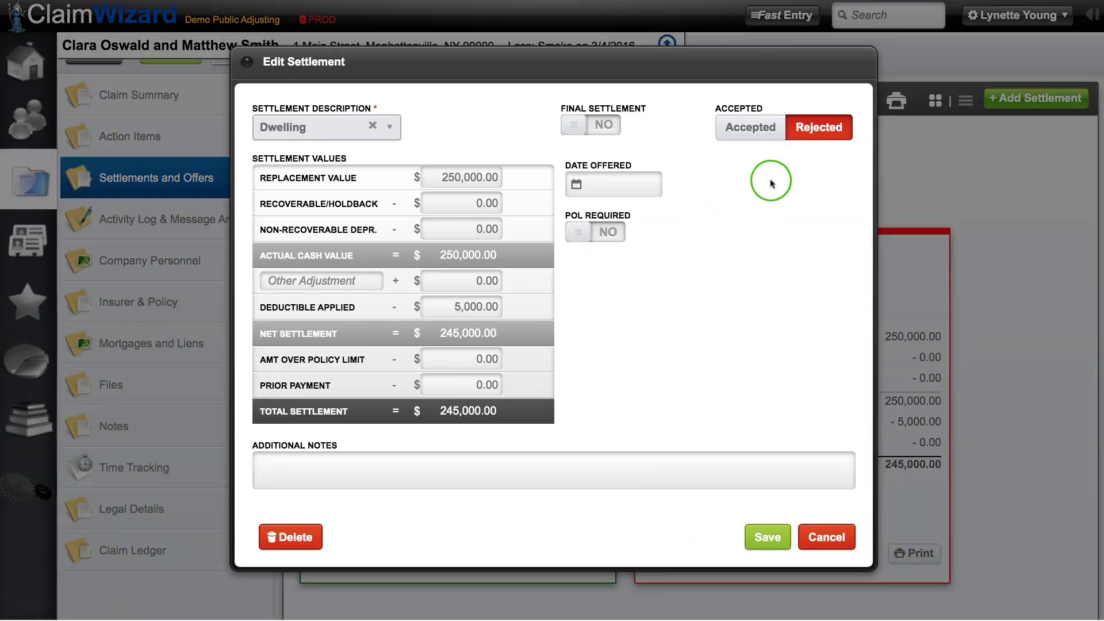
{"action": "left_click", "coordinate": [751, 141]}
{"action": "left_click", "coordinate": [766, 537]}
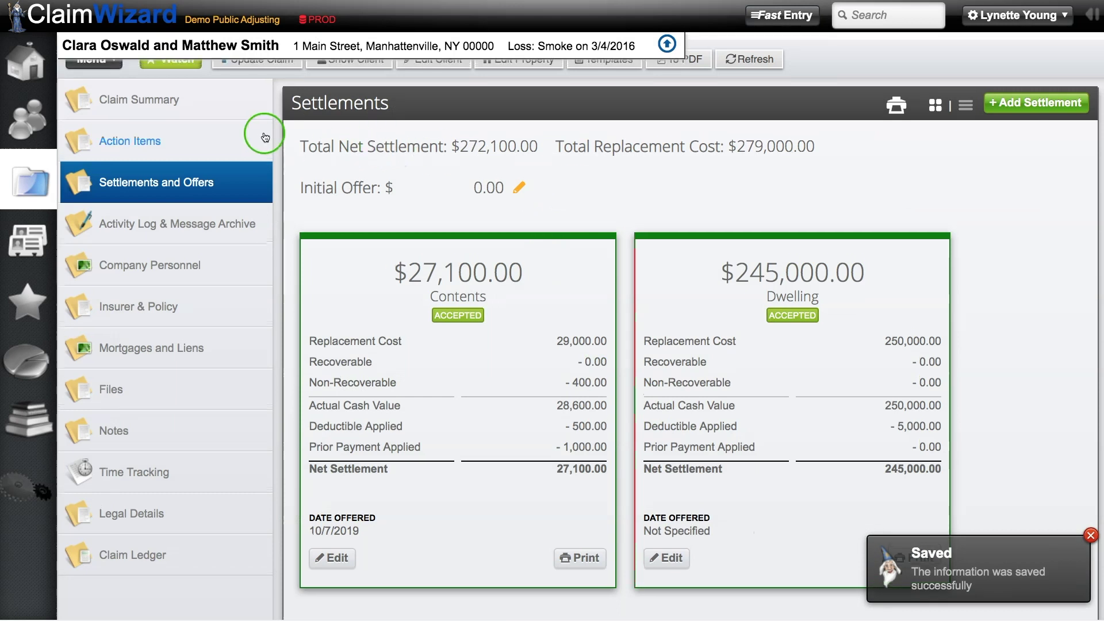
{"action": "left_click_drag", "start_coordinate": [294, 146], "coordinate": [550, 148]}
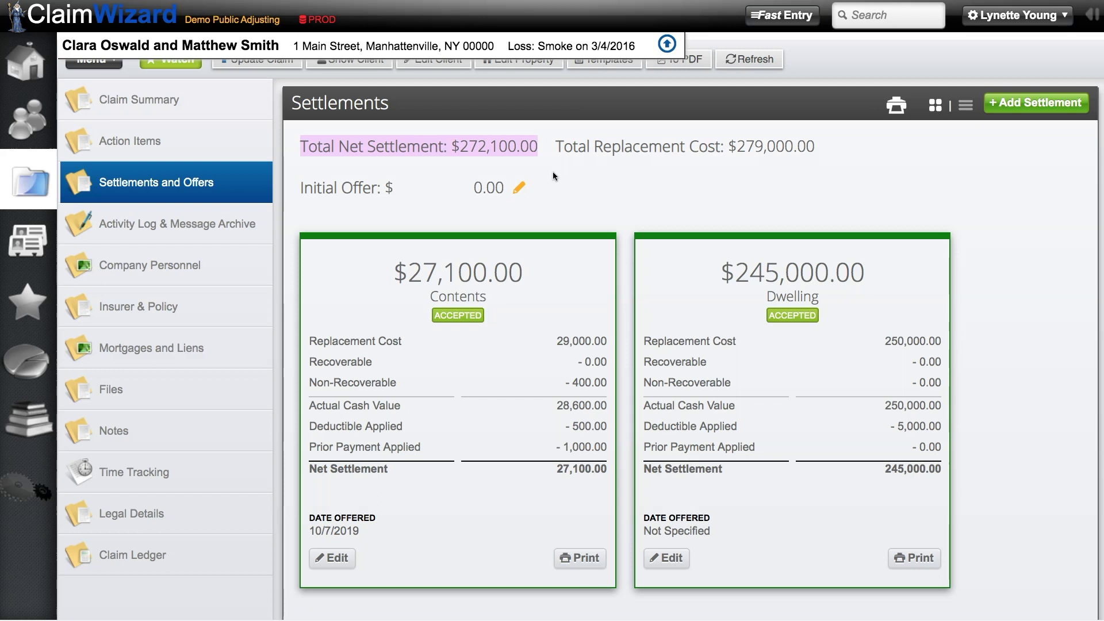
{"action": "left_click", "coordinate": [554, 174]}
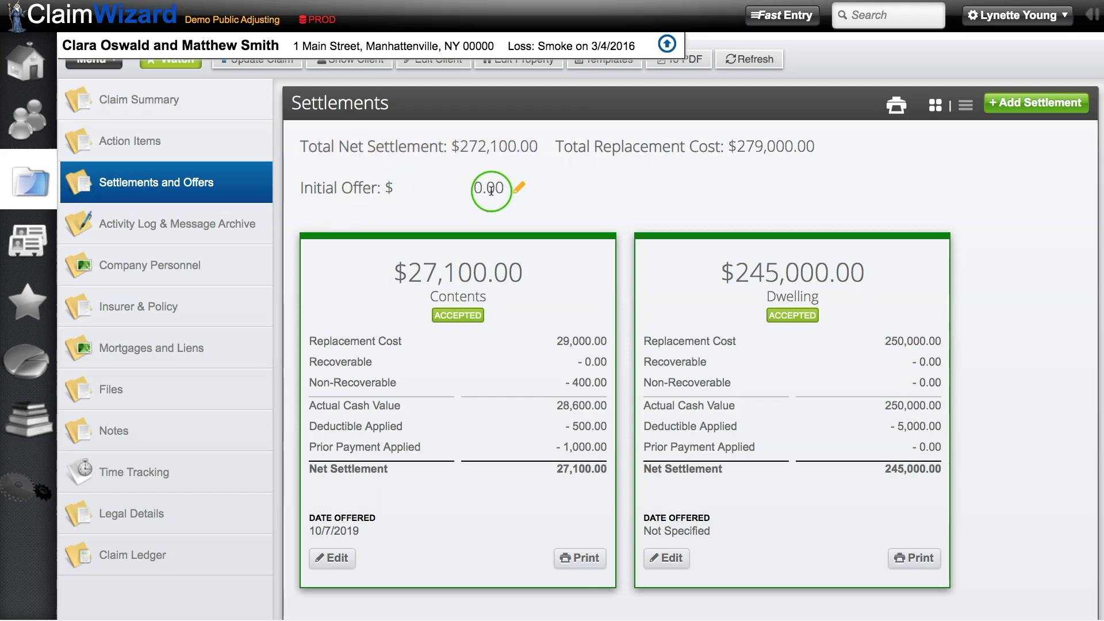
- Examine the initial offer, the total net settlement and both accepted settlement cards
{"action": "left_click", "coordinate": [519, 188]}
{"action": "left_click", "coordinate": [523, 192]}
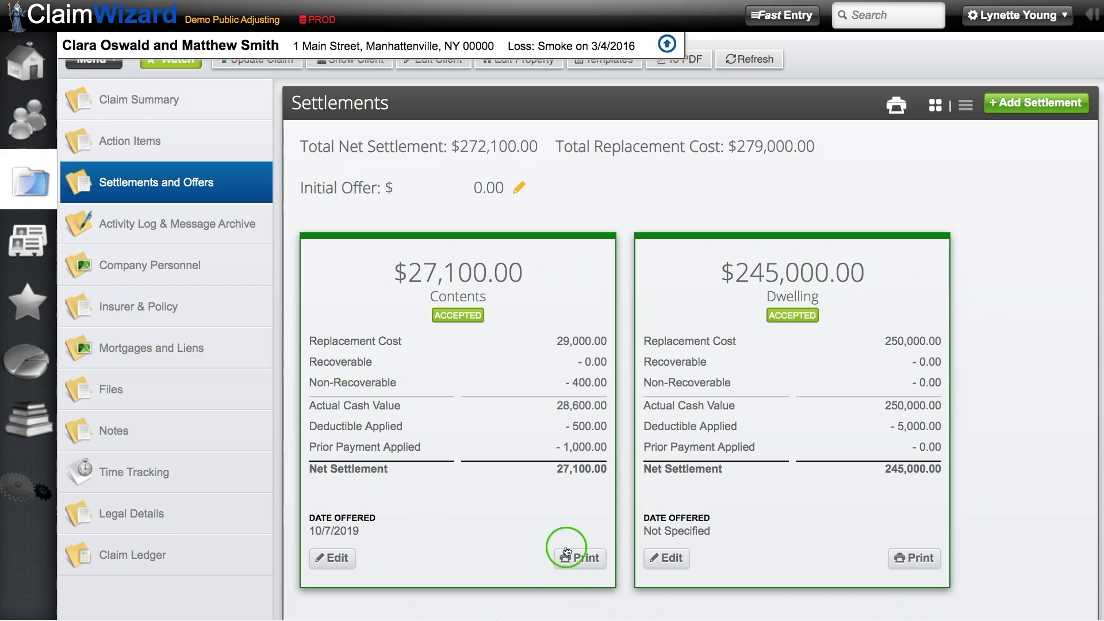
{"action": "scroll", "coordinate": [444, 284], "scroll_direction": "up", "scroll_amount": 3}
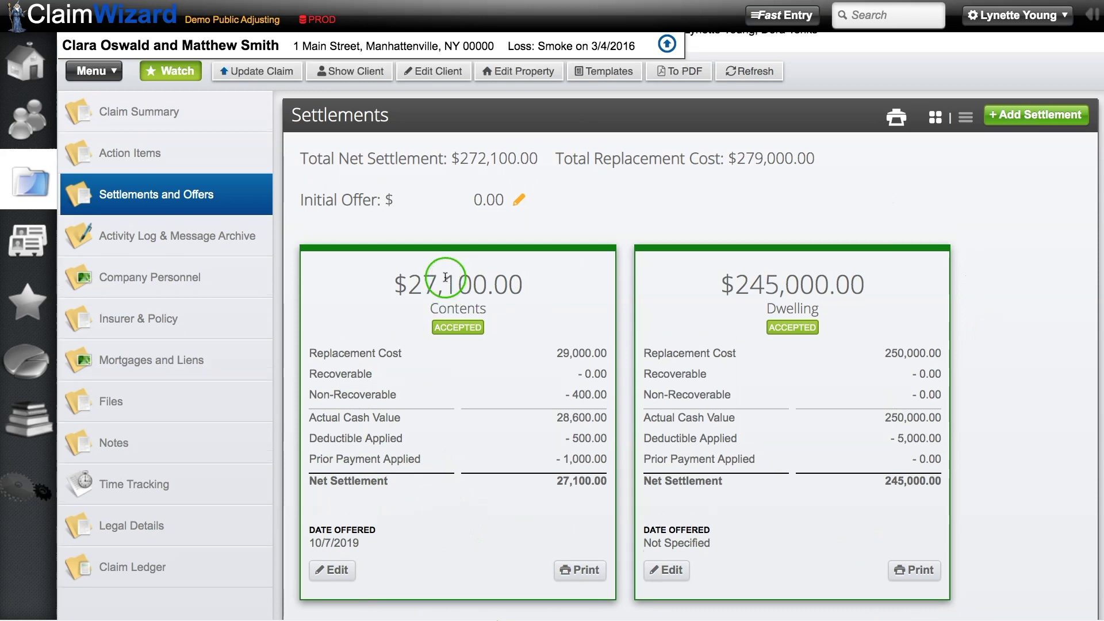
{"action": "left_click_drag", "start_coordinate": [279, 265], "coordinate": [538, 270]}
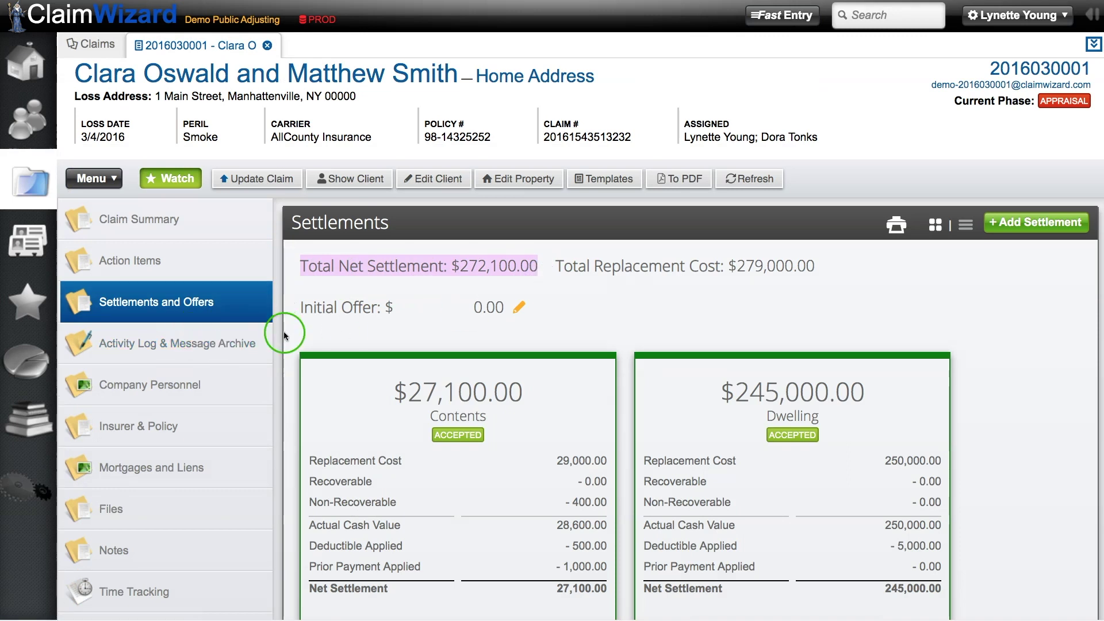
{"action": "scroll", "coordinate": [285, 330], "scroll_direction": "down", "scroll_amount": 1}
{"action": "scroll", "coordinate": [284, 334], "scroll_direction": "down", "scroll_amount": 1}
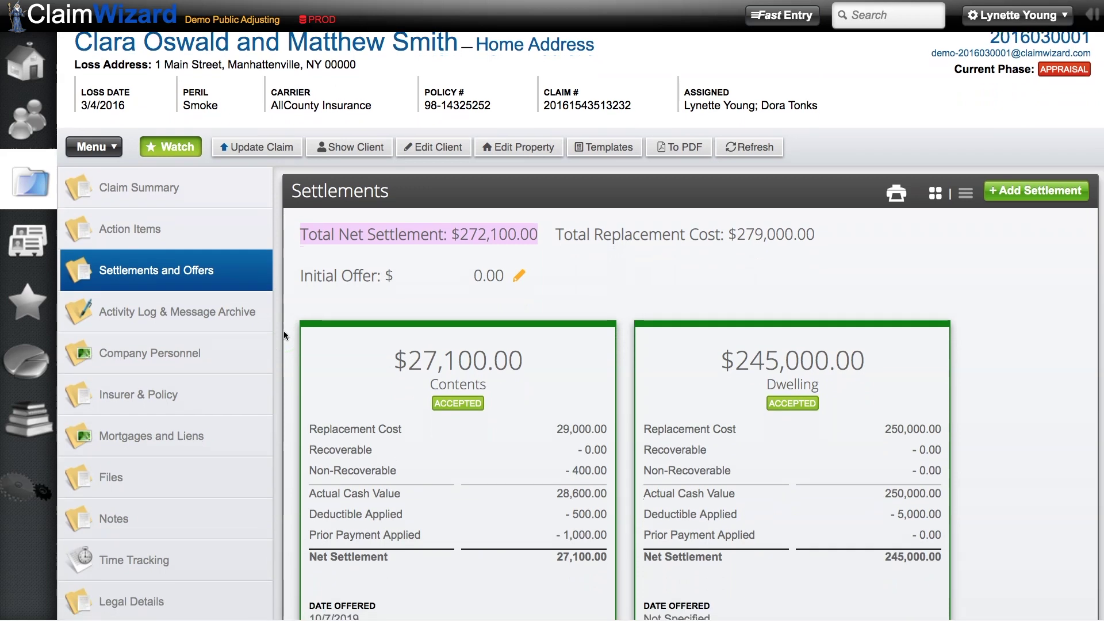
{"action": "scroll", "coordinate": [282, 334], "scroll_direction": "down", "scroll_amount": 1}
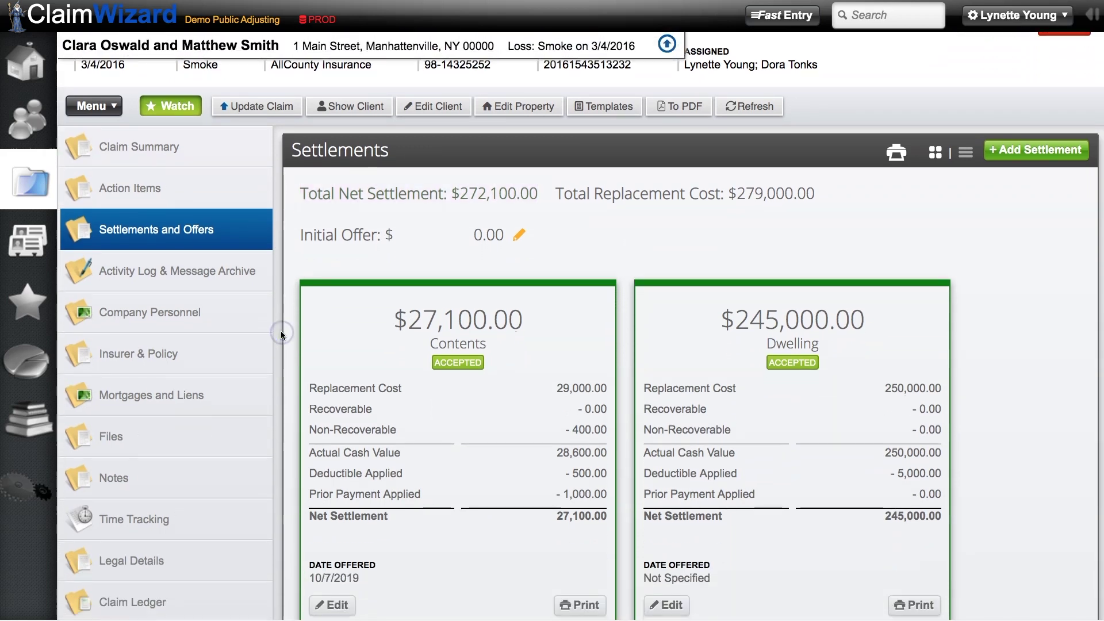
{"action": "scroll", "coordinate": [282, 334], "scroll_direction": "down", "scroll_amount": 5}
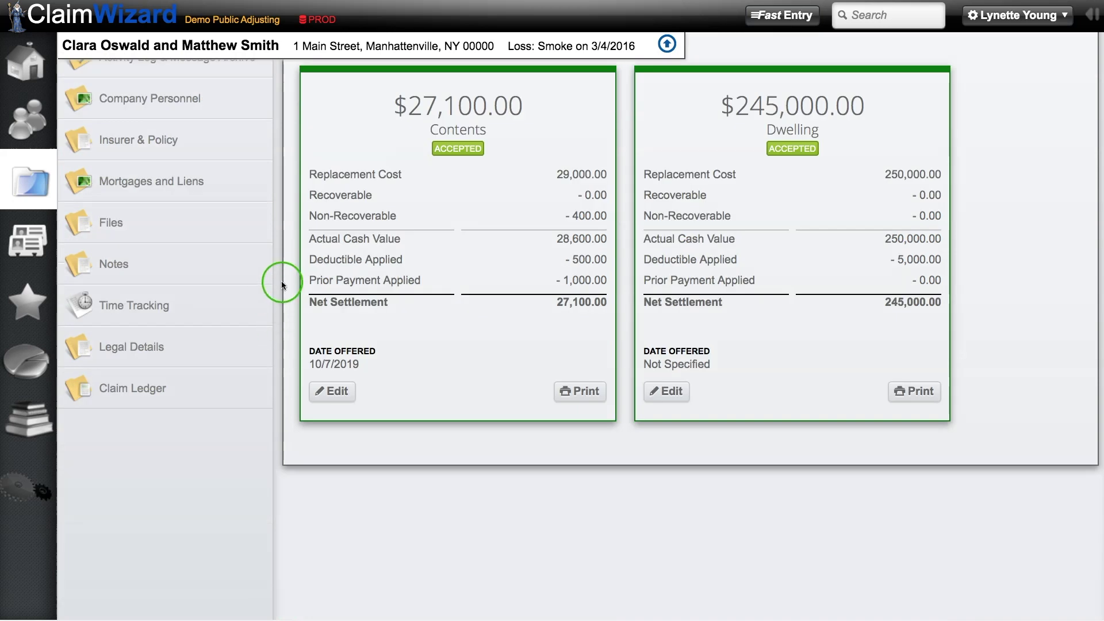
- Open the Claim Ledger and review the outstanding claim amount and carrier payments
{"action": "left_click", "coordinate": [155, 395]}
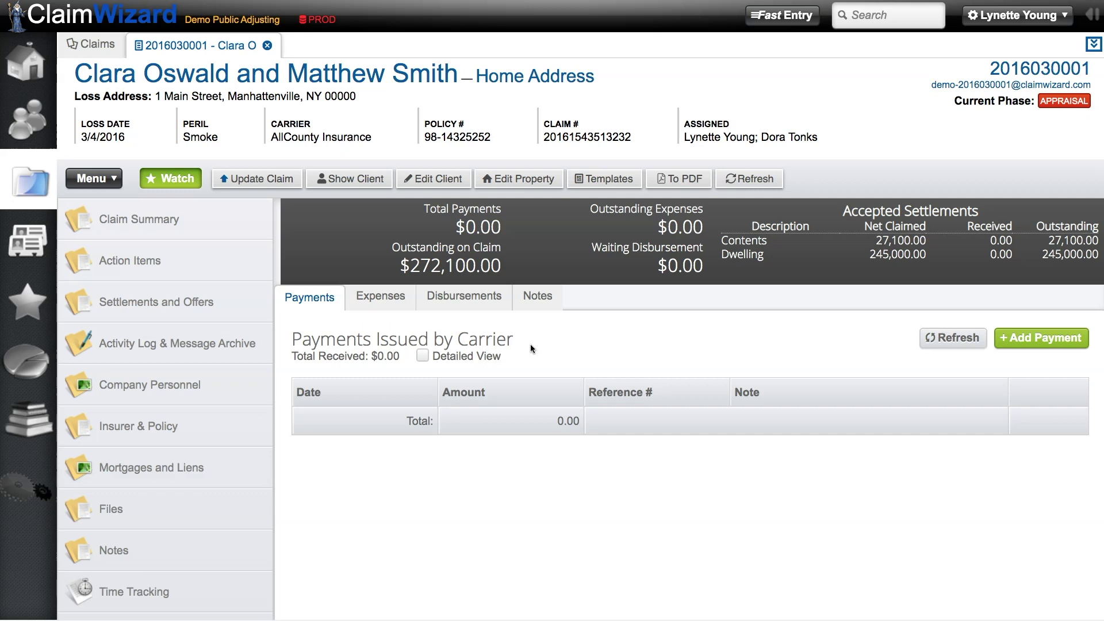
{"action": "left_click_drag", "start_coordinate": [517, 261], "coordinate": [437, 260]}
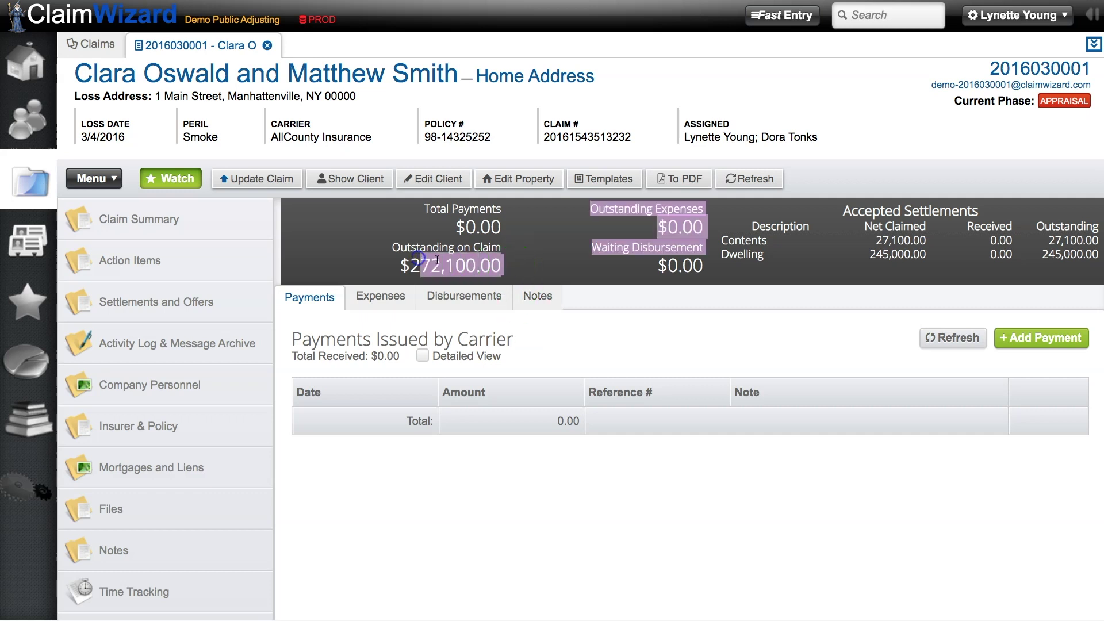
{"action": "left_click", "coordinate": [437, 260]}
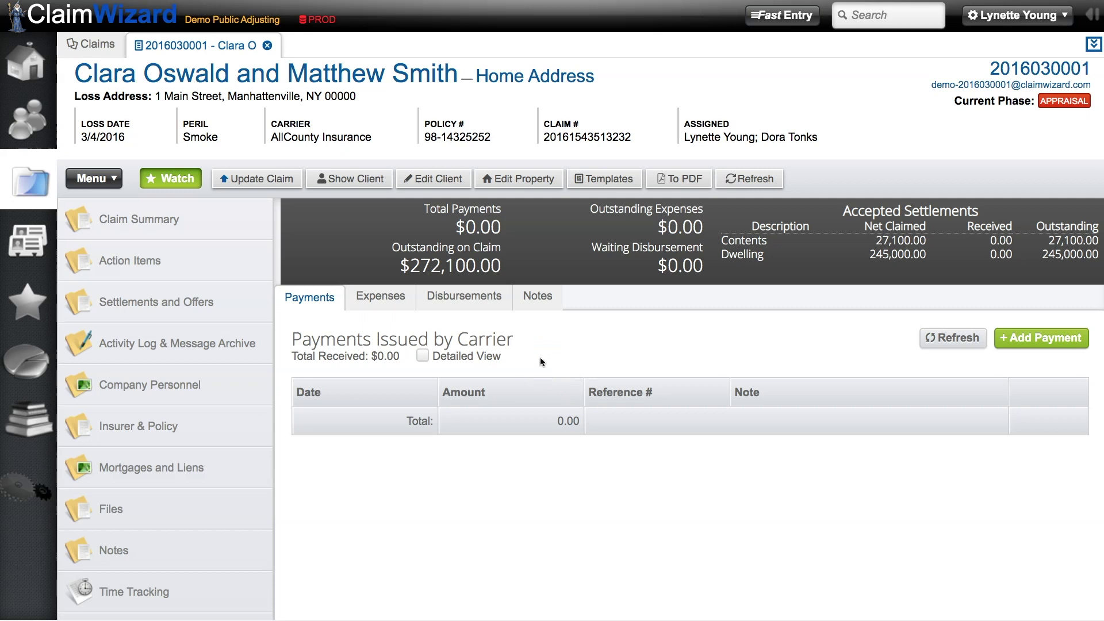
{"action": "scroll", "coordinate": [487, 287], "scroll_direction": "down", "scroll_amount": 1}
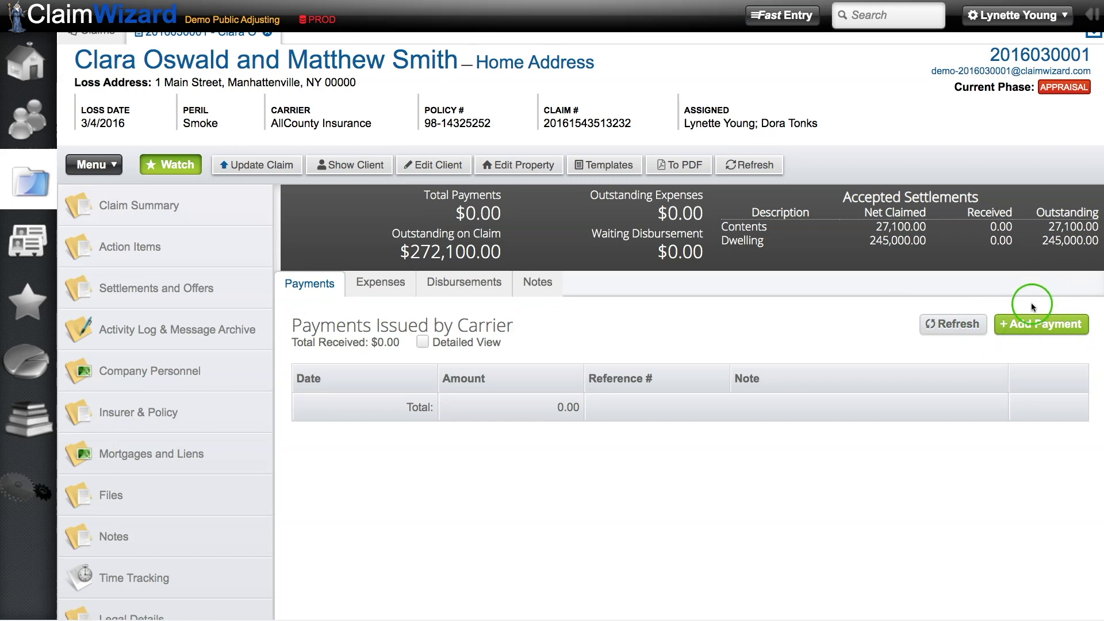
- Add a claim payment of $5,000 received 10/10/2019, applying 2,500 each to Contents and Dwelling, and save it
{"action": "left_click", "coordinate": [1028, 328]}
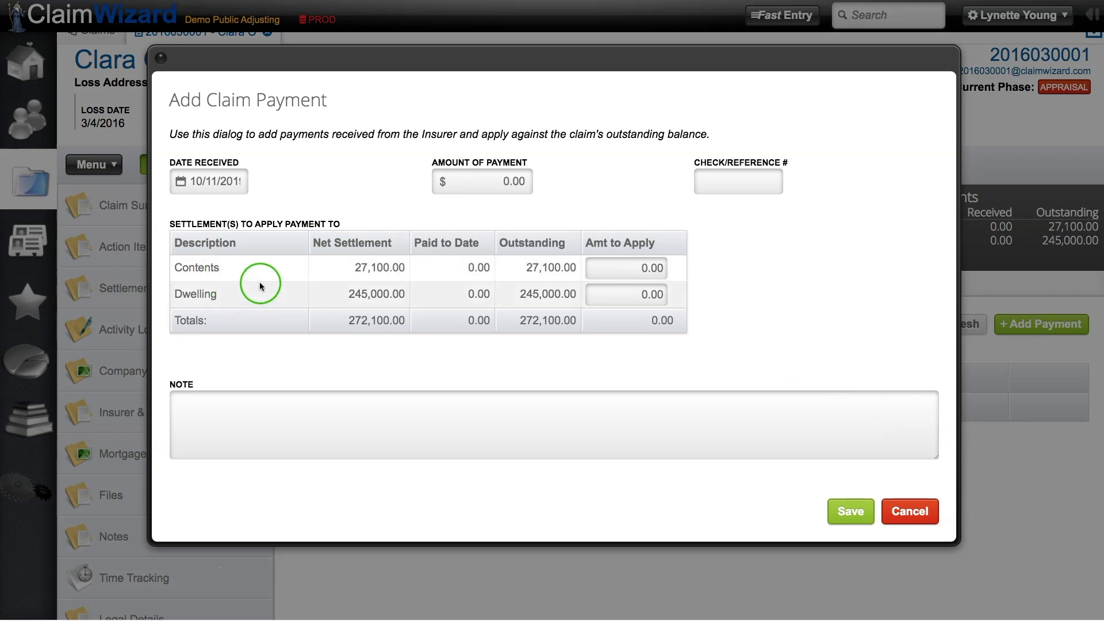
{"action": "left_click", "coordinate": [208, 181]}
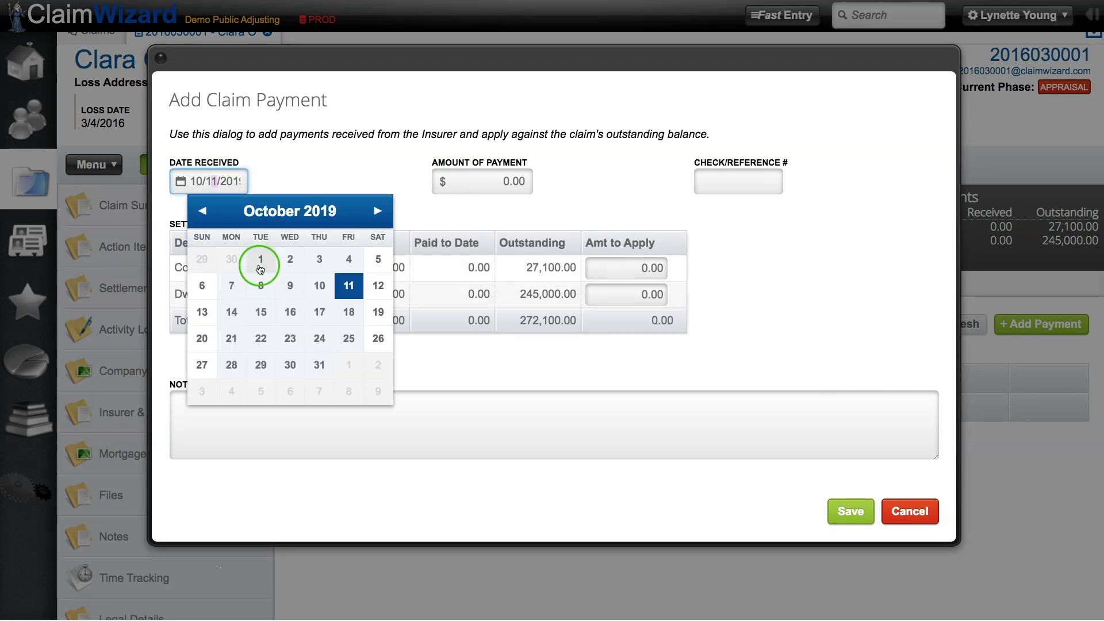
{"action": "left_click", "coordinate": [320, 284]}
{"action": "left_click", "coordinate": [489, 179]}
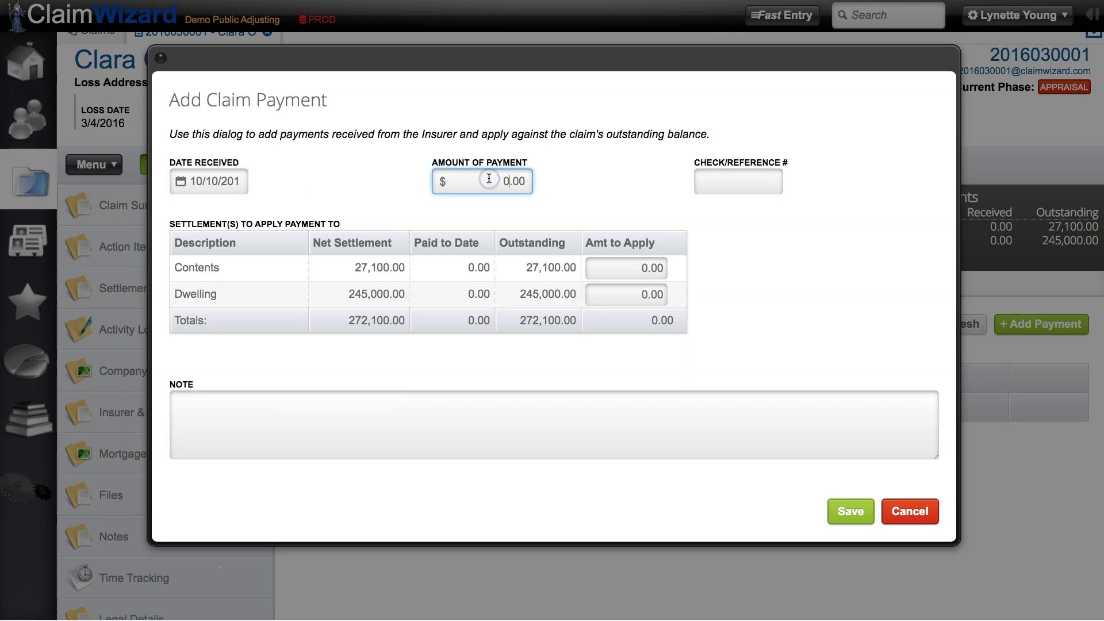
{"action": "type", "text": "5000"}
{"action": "left_click", "coordinate": [587, 343]}
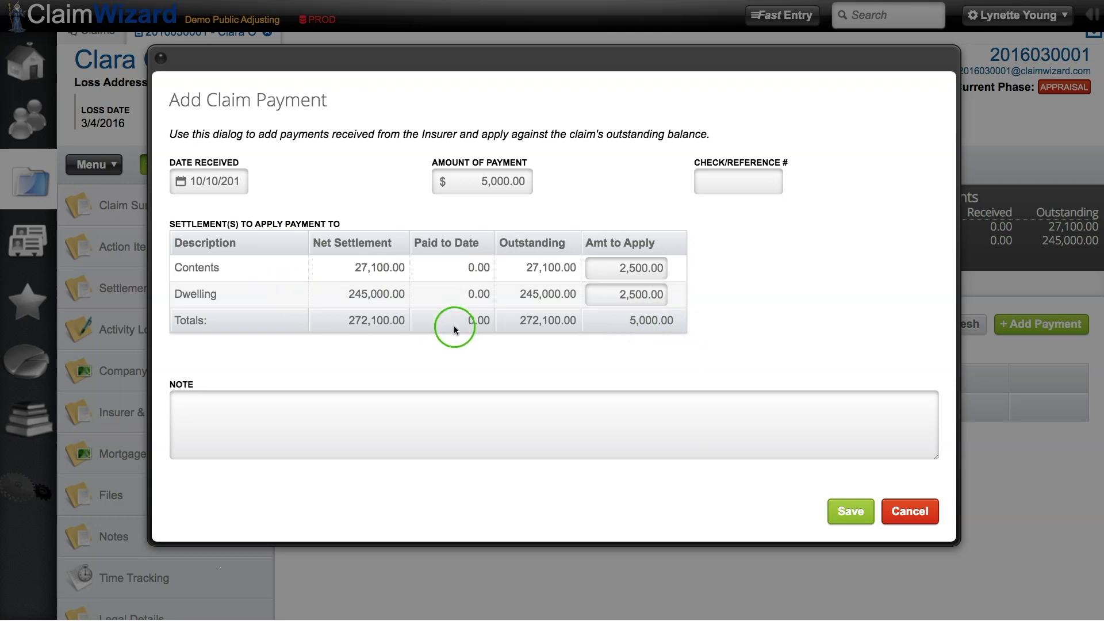
{"action": "left_click", "coordinate": [740, 182]}
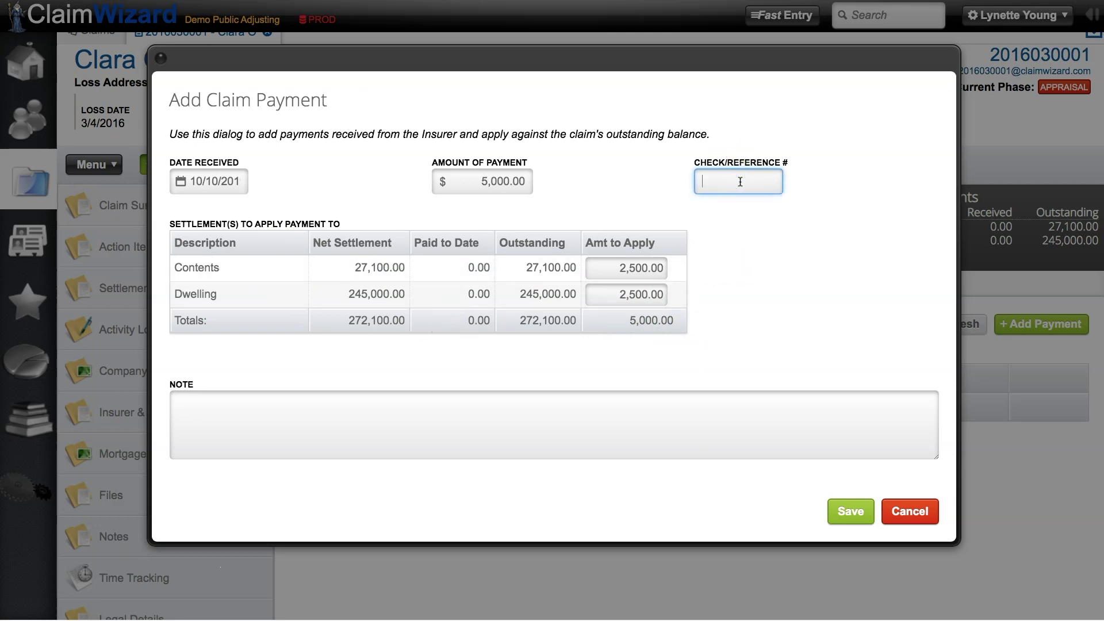
{"action": "left_click", "coordinate": [447, 417]}
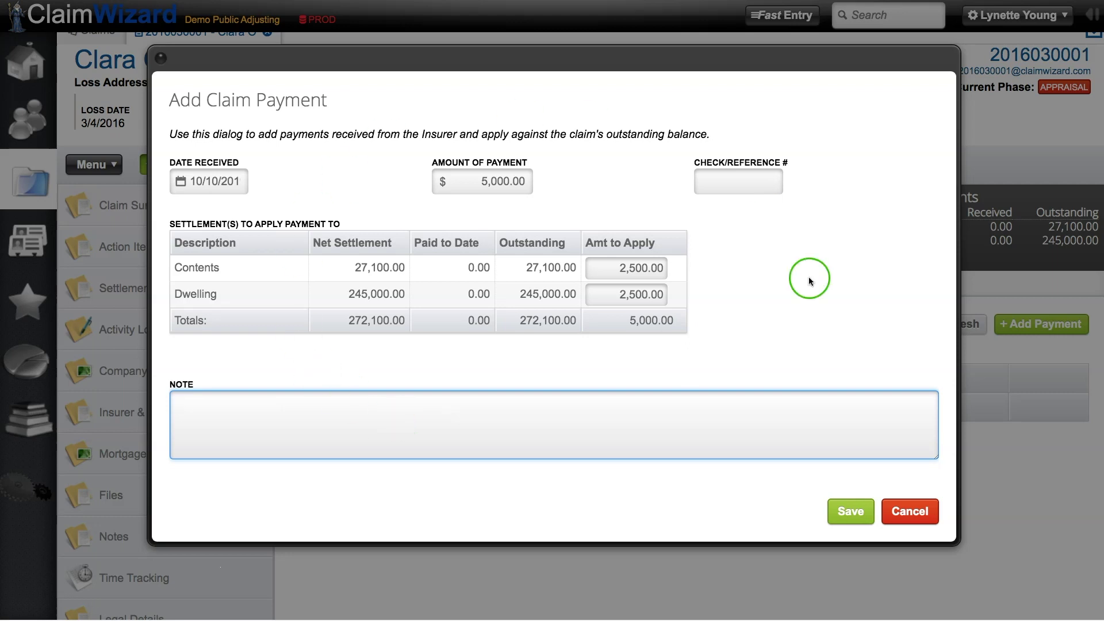
{"action": "left_click", "coordinate": [852, 511]}
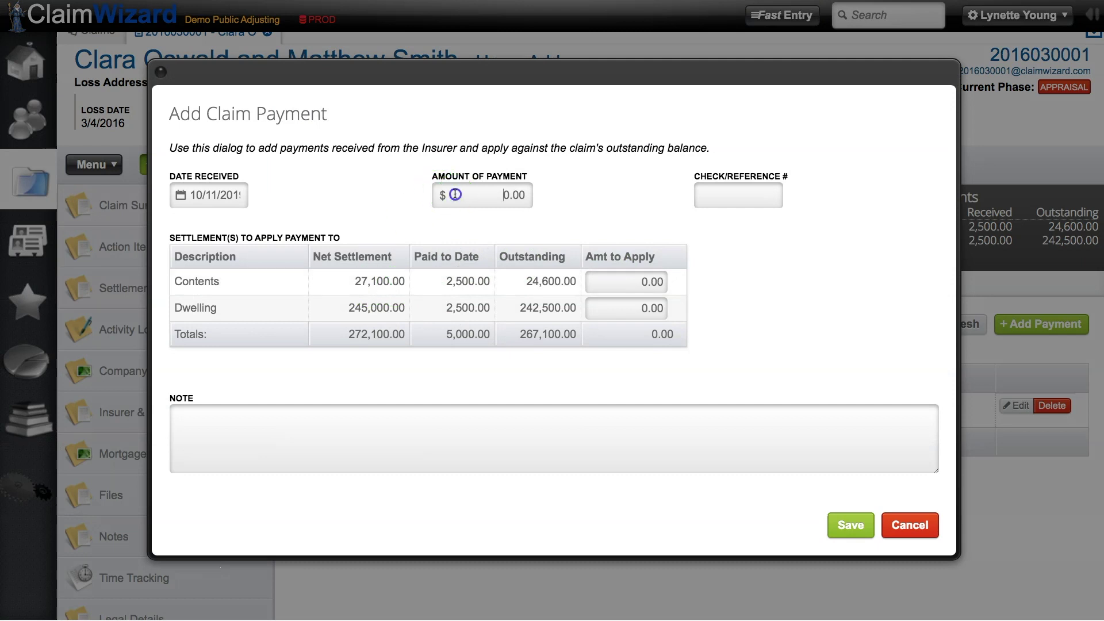
- Add a second claim payment of $100,000 dated 10/11/2019, apply all of it to Dwelling, and save it
{"action": "left_click", "coordinate": [454, 194]}
{"action": "type", "text": "10,000"}
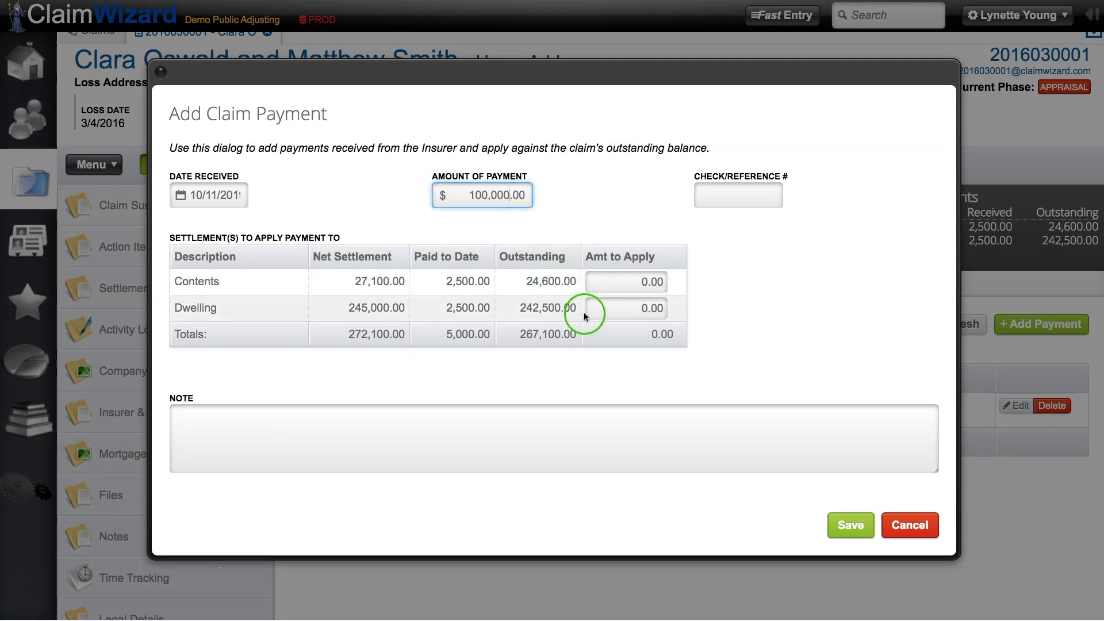
{"action": "left_click", "coordinate": [599, 309]}
{"action": "type", "text": "00000"}
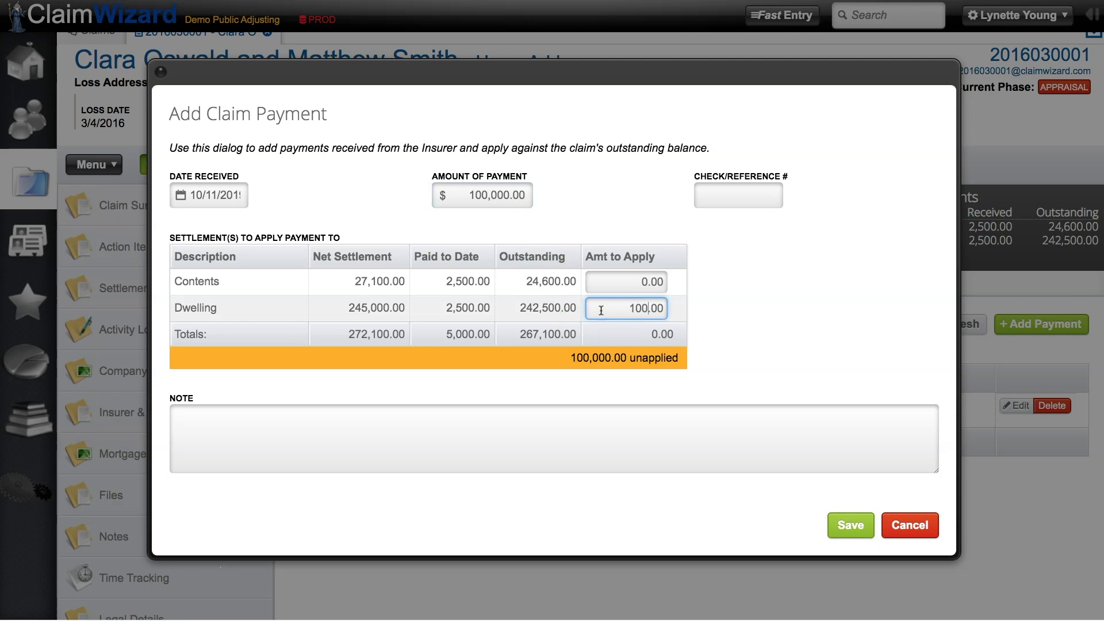
{"action": "left_click", "coordinate": [613, 340]}
{"action": "left_click", "coordinate": [843, 525]}
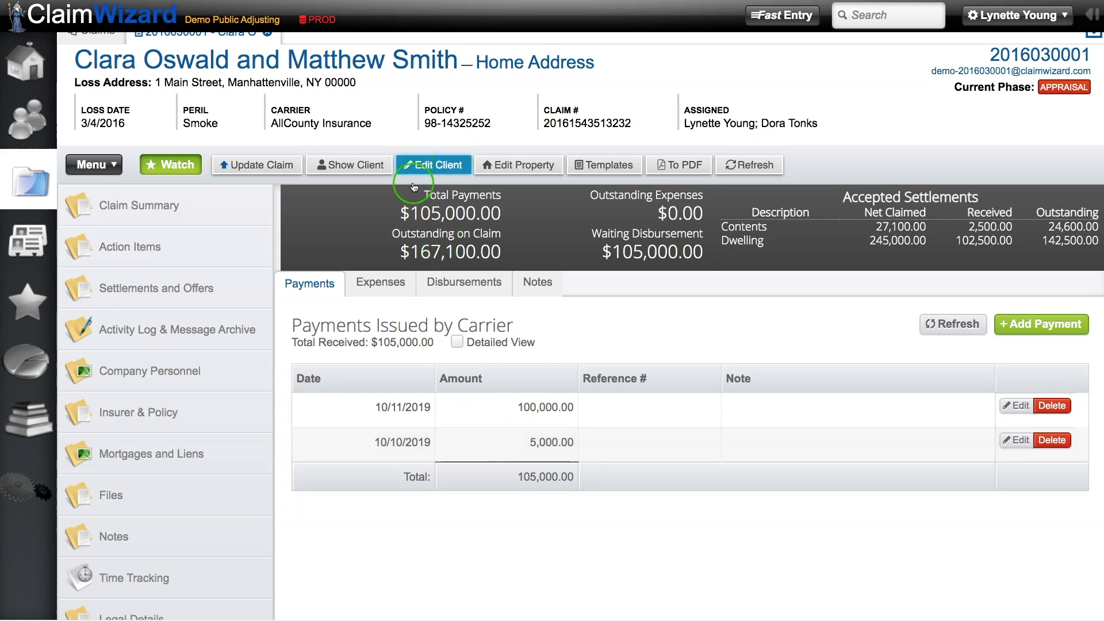
- Review the ledger's total payments, outstanding claim amount and amount waiting for disbursement
{"action": "left_click_drag", "start_coordinate": [401, 214], "coordinate": [504, 214]}
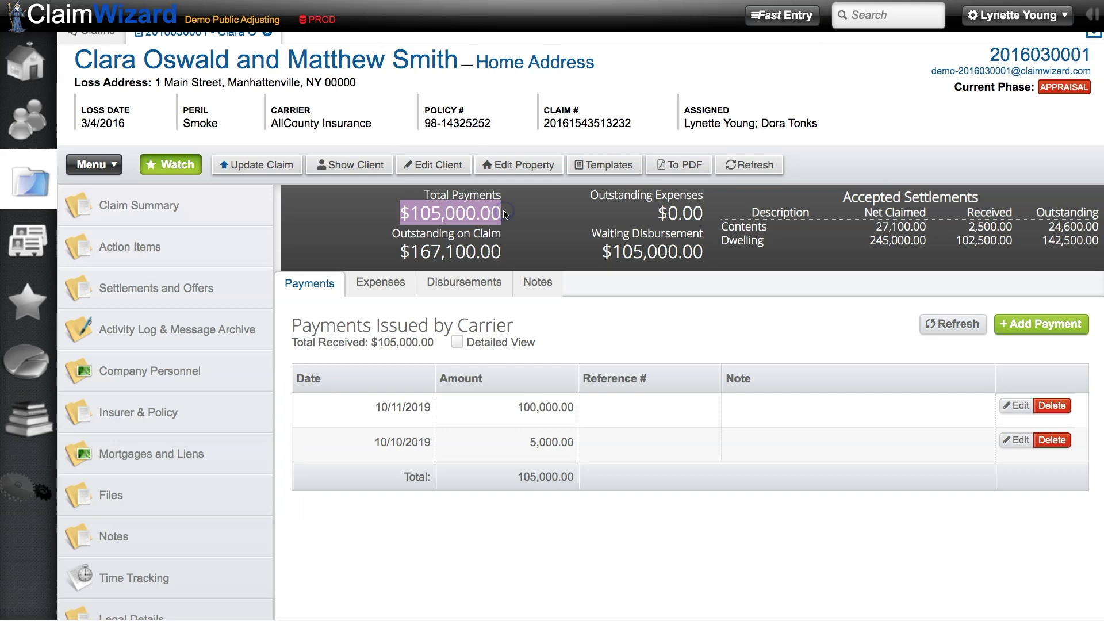
{"action": "left_click", "coordinate": [401, 253]}
{"action": "left_click_drag", "start_coordinate": [401, 253], "coordinate": [504, 261]}
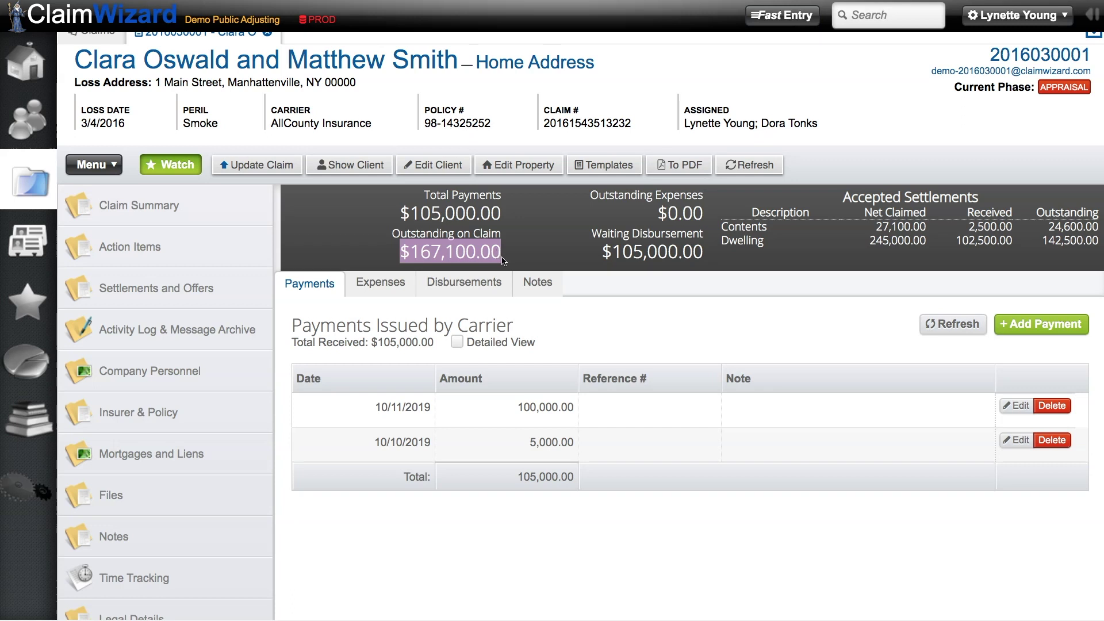
{"action": "left_click", "coordinate": [515, 255]}
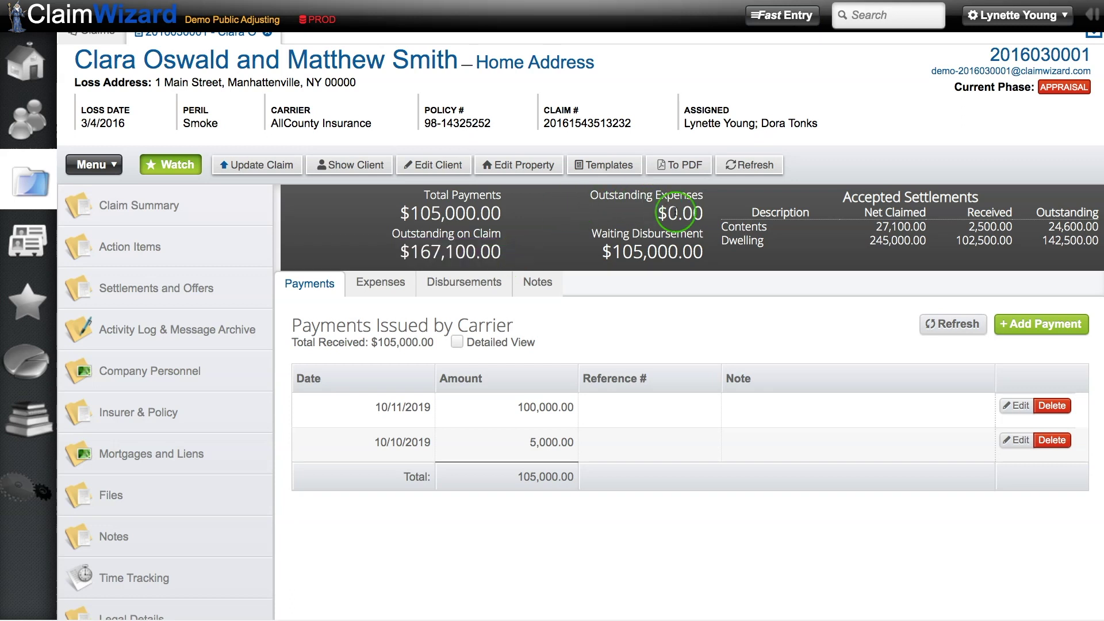
{"action": "left_click_drag", "start_coordinate": [599, 251], "coordinate": [704, 256]}
{"action": "left_click", "coordinate": [653, 321]}
- Start a new claim expense of $250 with "expert report" as the payee
{"action": "left_click", "coordinate": [377, 286]}
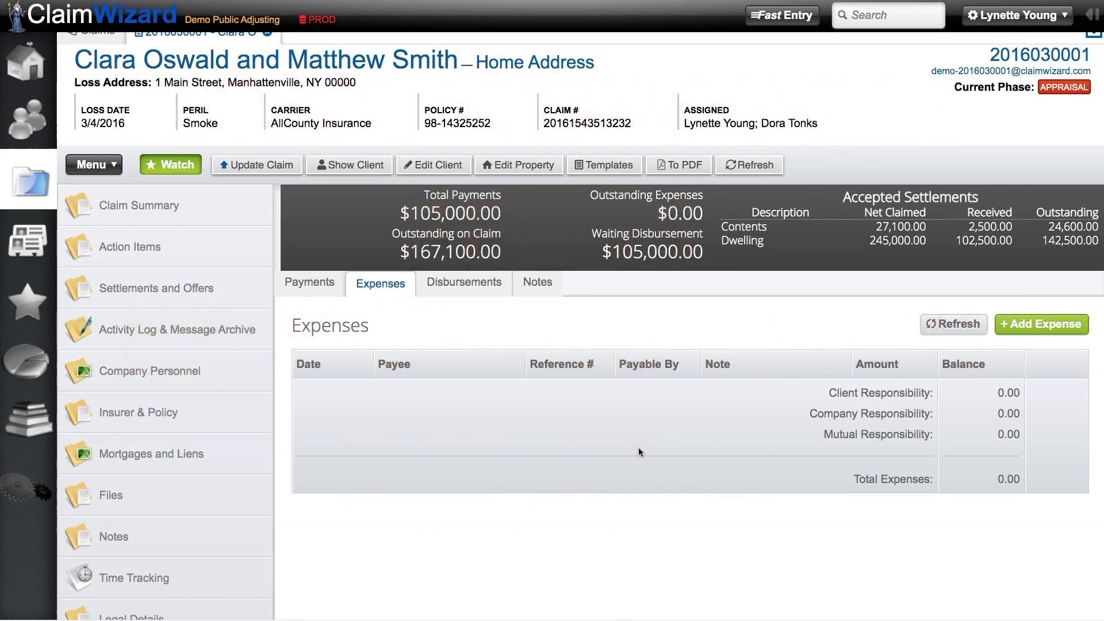
{"action": "left_click", "coordinate": [1030, 324]}
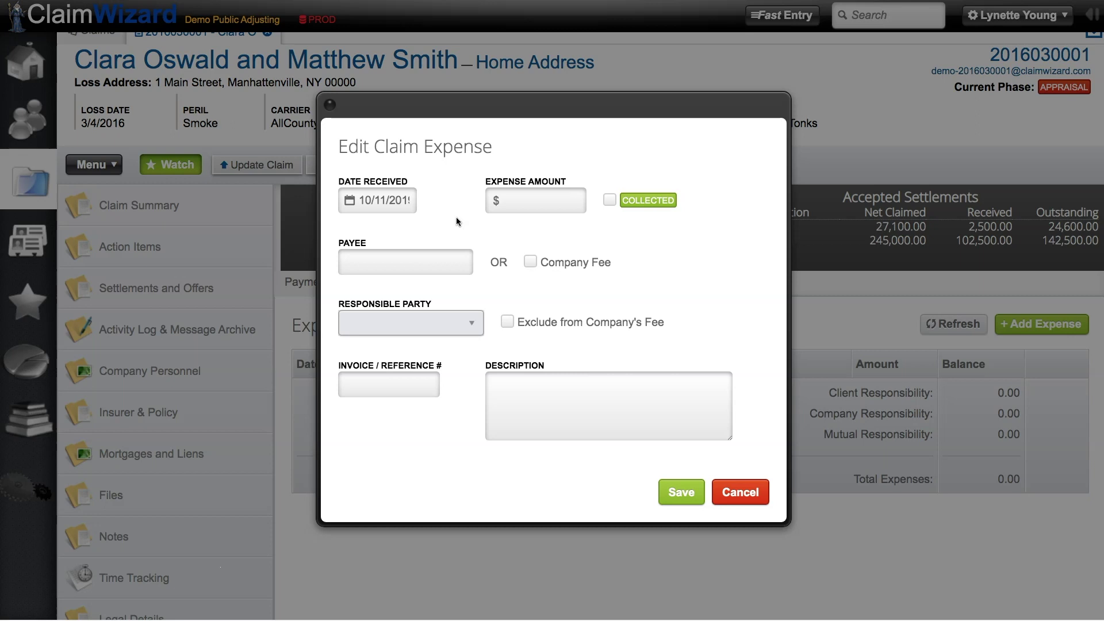
{"action": "left_click", "coordinate": [517, 203]}
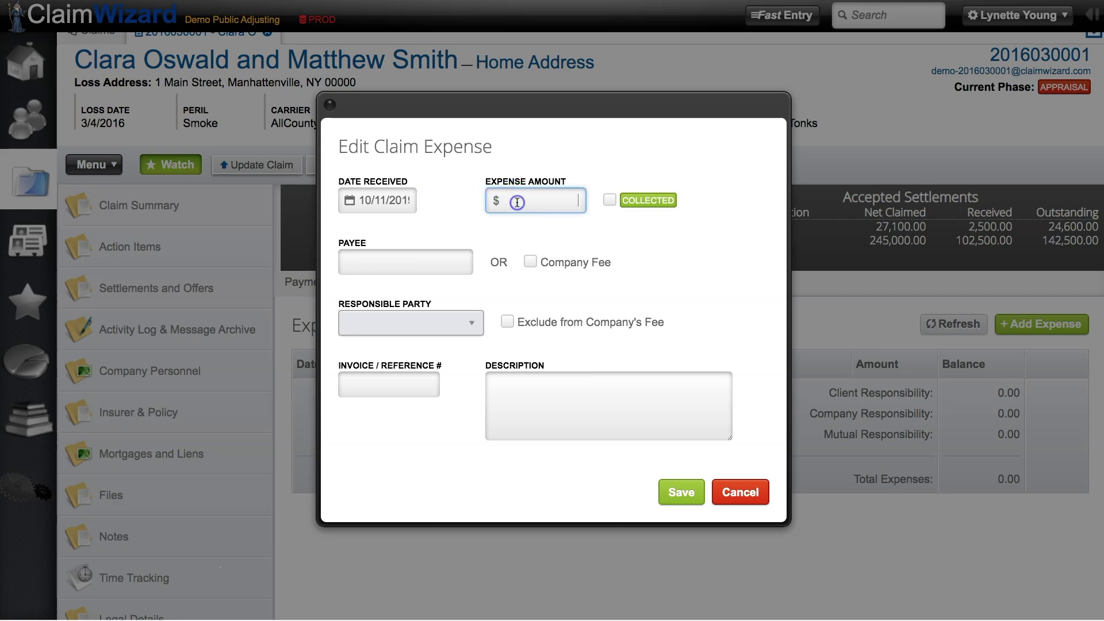
{"action": "type", "text": "2,500"}
{"action": "key", "text": "BackSpace"}
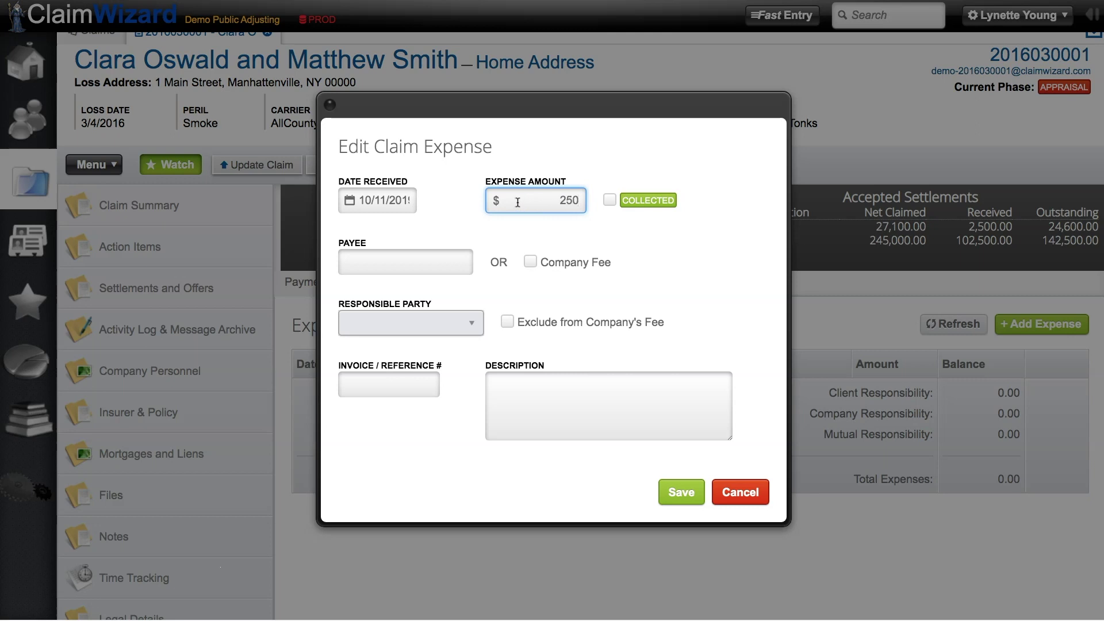
{"action": "left_click", "coordinate": [457, 263]}
{"action": "type", "text": "expert report"}
- Make the client the expense's responsible party, save it, and check the claim's outstanding expenses
{"action": "left_click", "coordinate": [465, 325]}
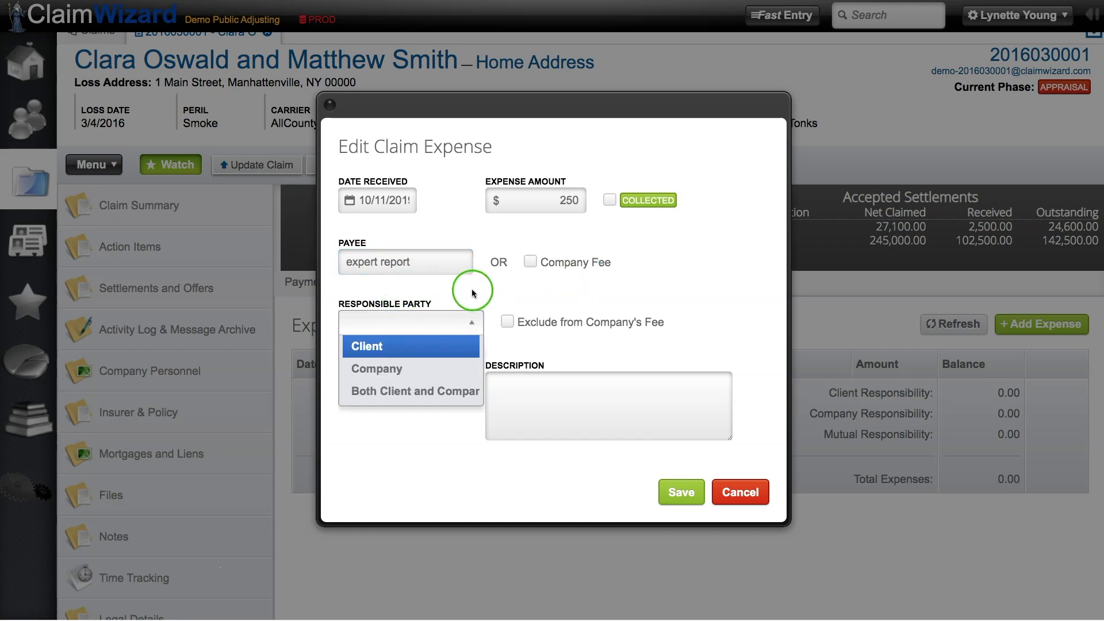
{"action": "left_click", "coordinate": [381, 370]}
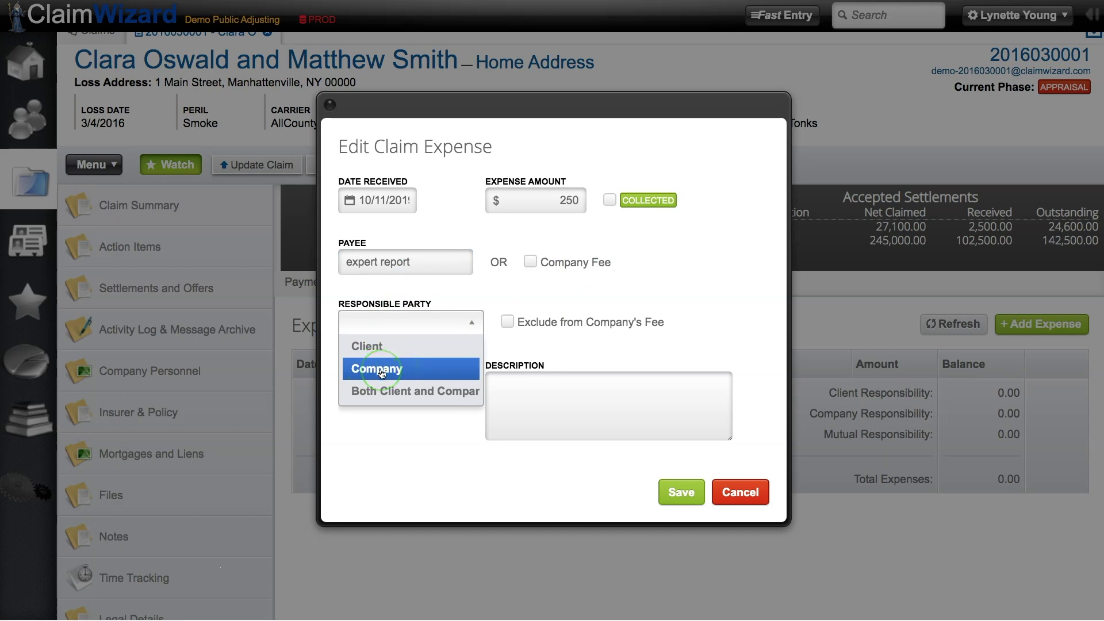
{"action": "left_click", "coordinate": [395, 371]}
{"action": "left_click", "coordinate": [380, 346]}
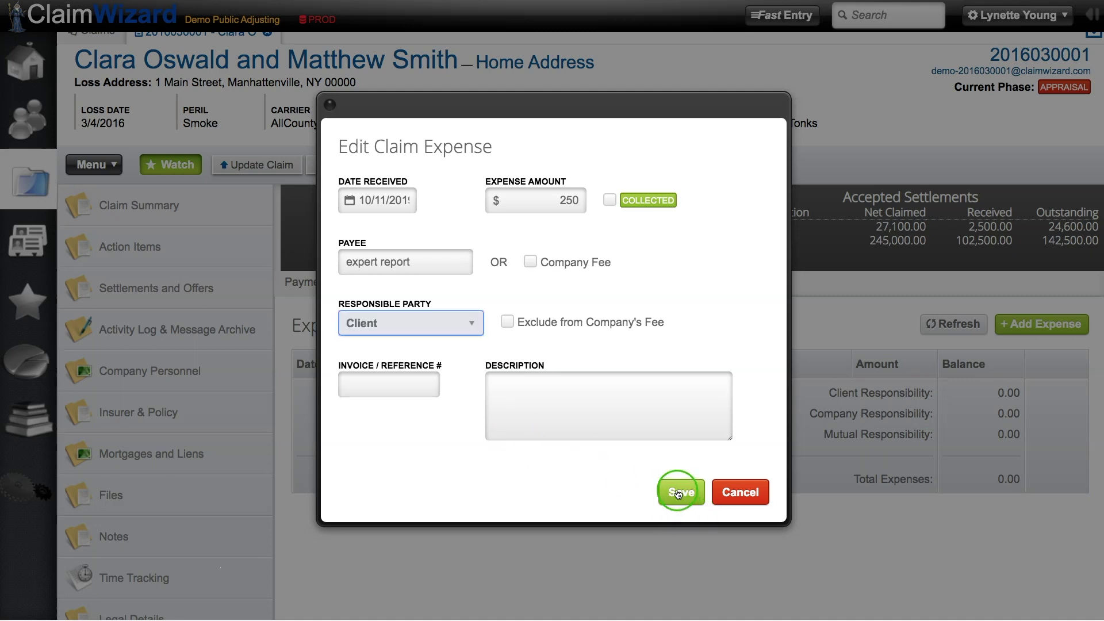
{"action": "left_click", "coordinate": [678, 493]}
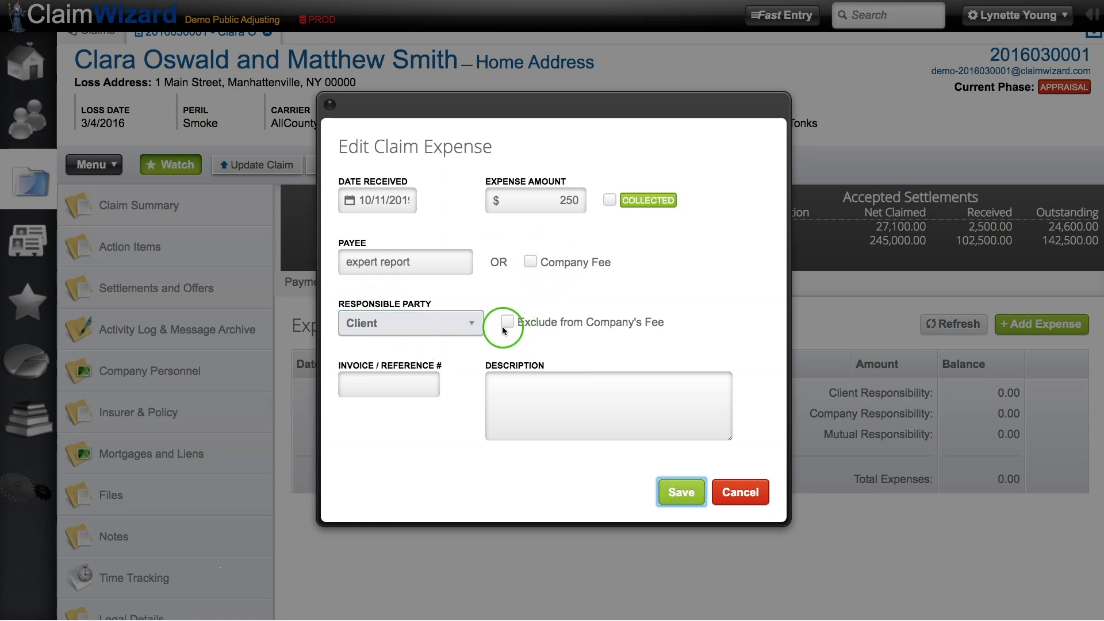
{"action": "left_click", "coordinate": [693, 492]}
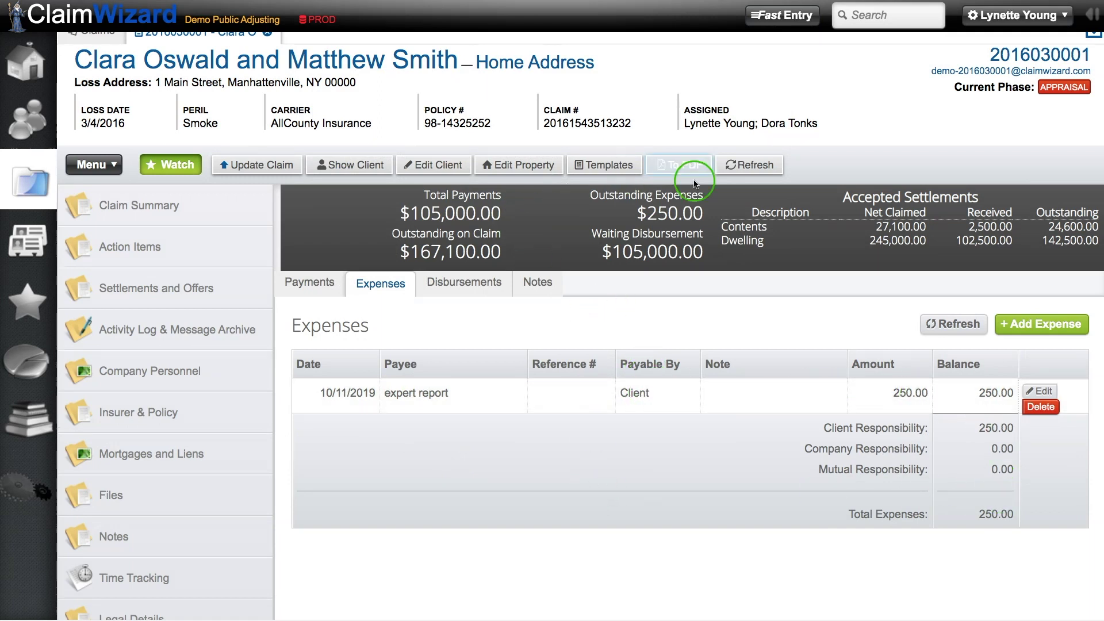
{"action": "triple_click", "coordinate": [604, 195]}
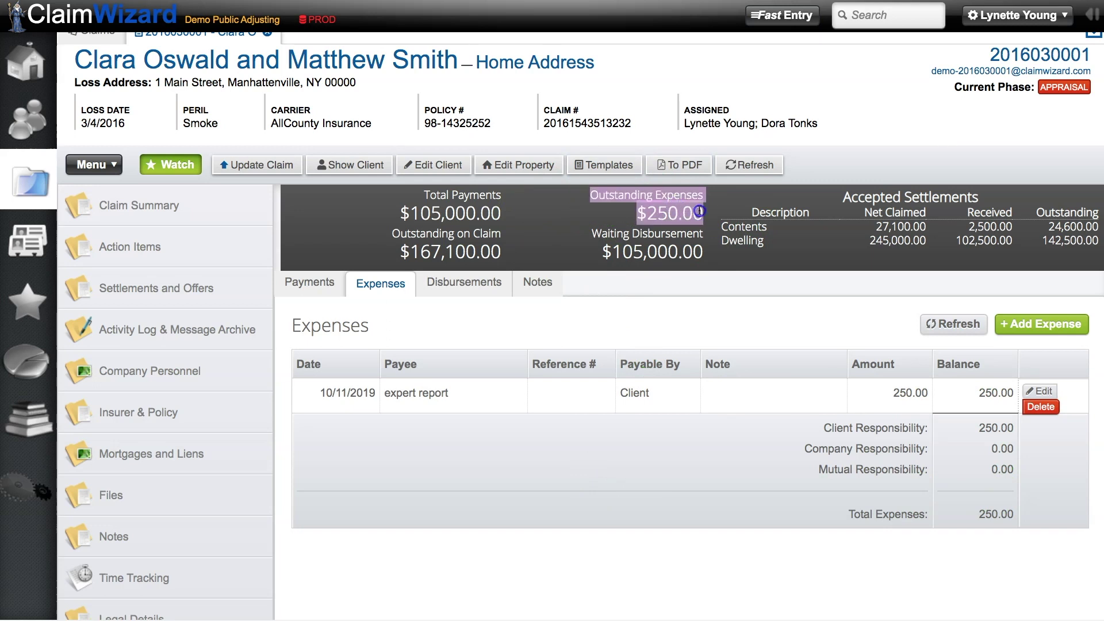
{"action": "left_click", "coordinate": [581, 317]}
- Start a new disbursement for the claim and check the amount available in its worksheet
{"action": "left_click", "coordinate": [461, 288]}
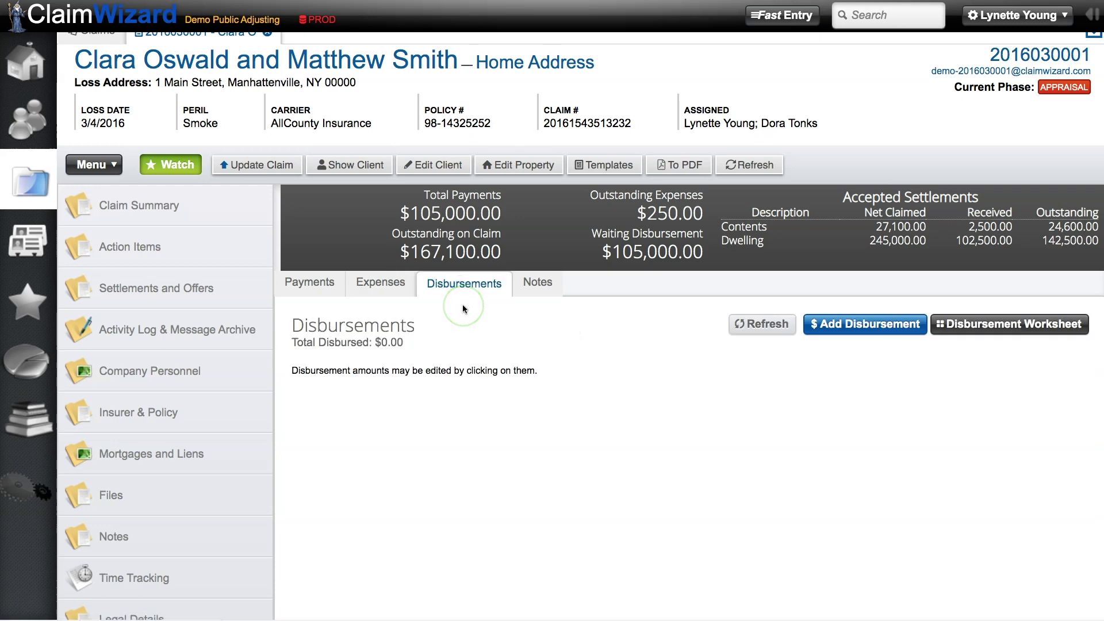
{"action": "left_click", "coordinate": [864, 335]}
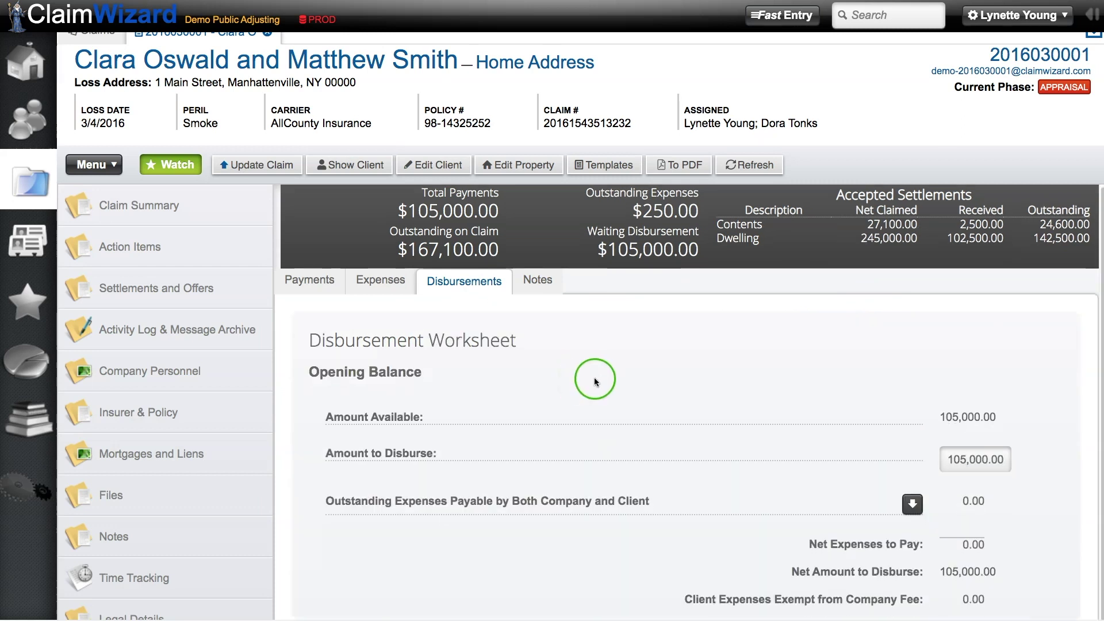
{"action": "scroll", "coordinate": [595, 377], "scroll_direction": "down", "scroll_amount": 3}
{"action": "scroll", "coordinate": [595, 375], "scroll_direction": "down", "scroll_amount": 1}
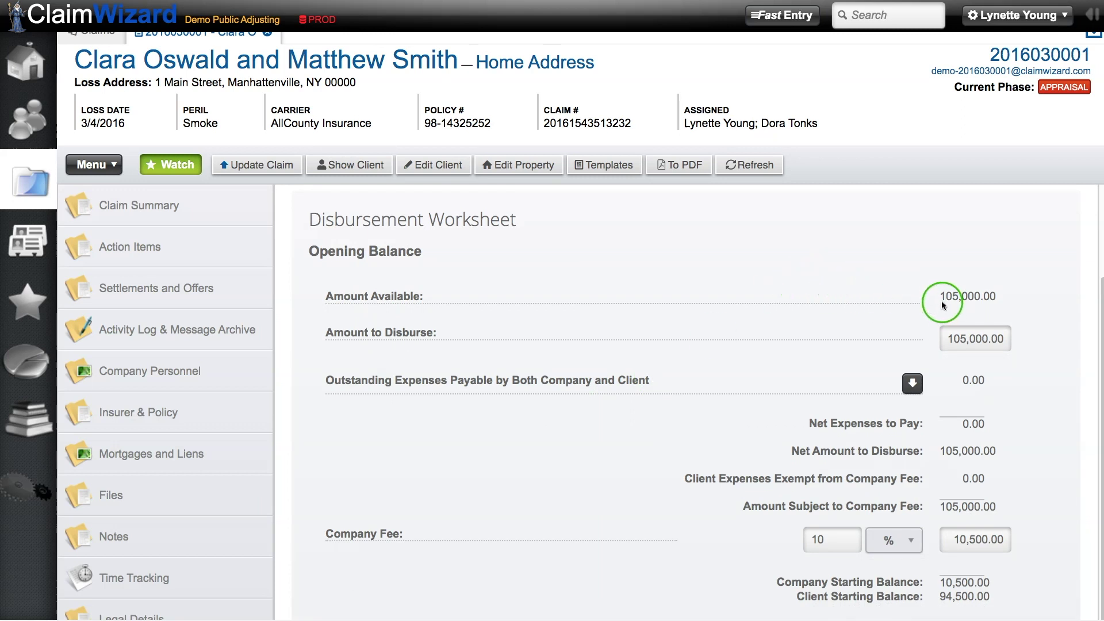
{"action": "left_click_drag", "start_coordinate": [942, 297], "coordinate": [998, 299]}
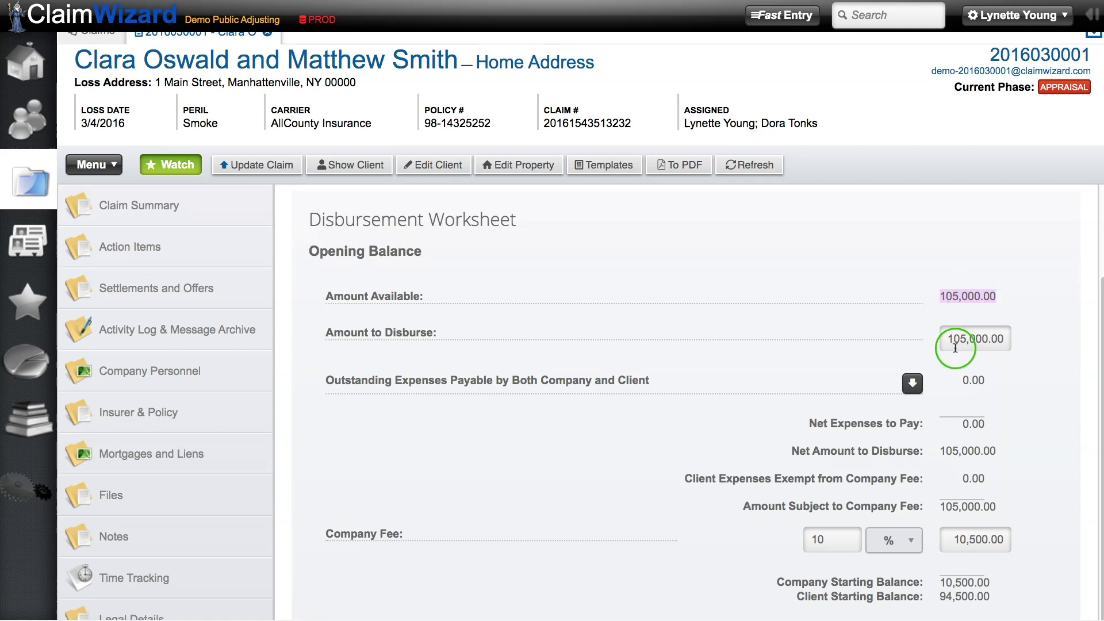
- Set the worksheet's amount to disburse to 50,000 and check the recalculated company fee
{"action": "left_click_drag", "start_coordinate": [966, 339], "coordinate": [943, 338]}
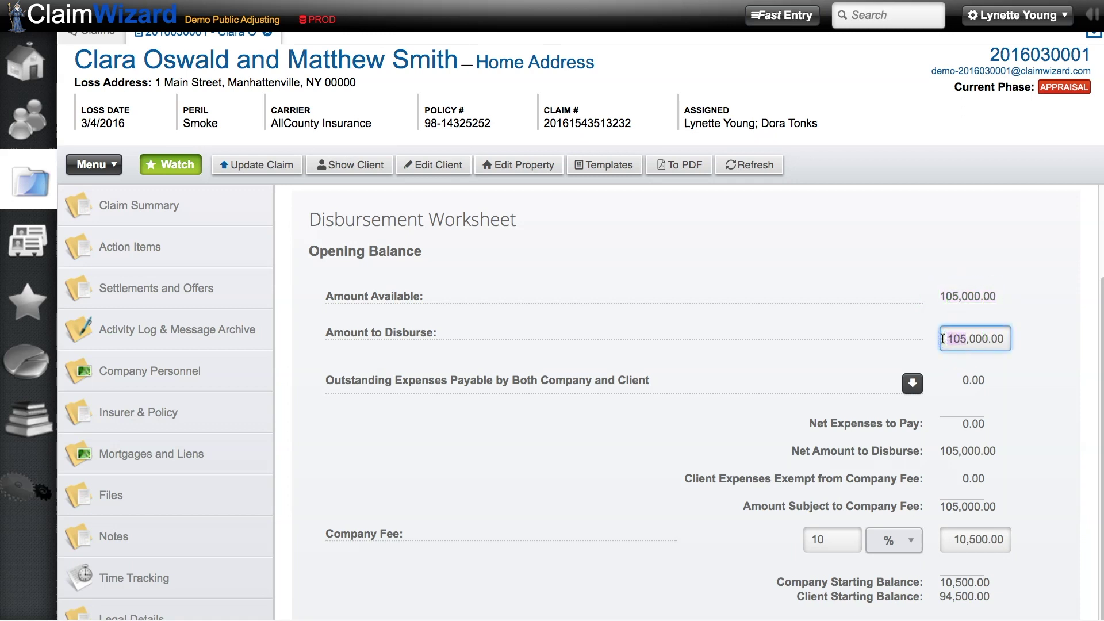
{"action": "type", "text": "50"}
{"action": "key", "text": "Tab"}
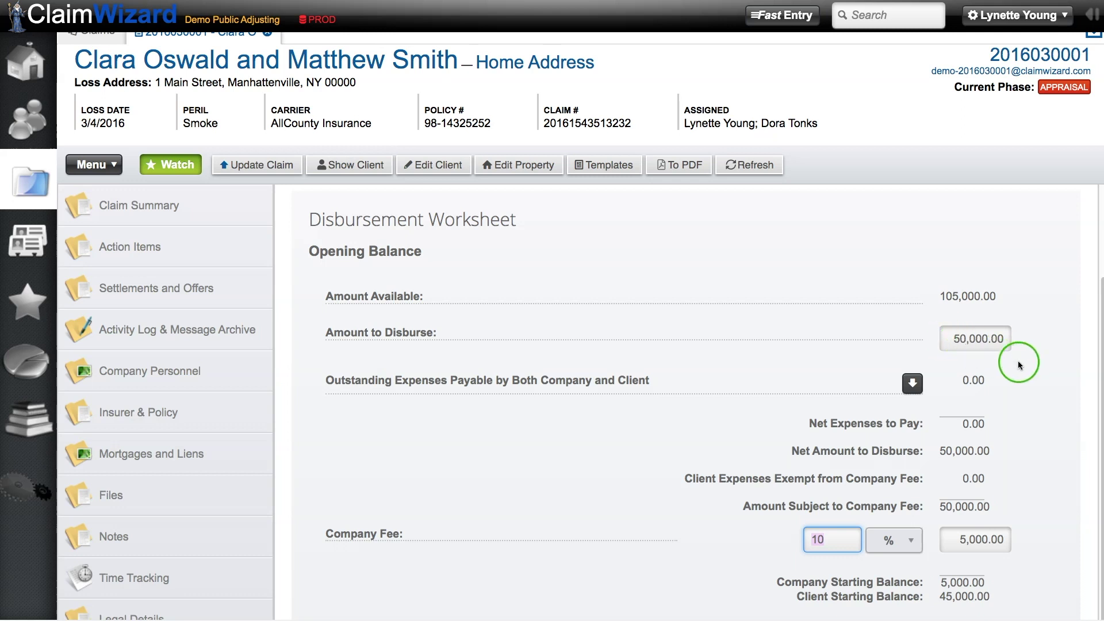
{"action": "scroll", "coordinate": [1019, 361], "scroll_direction": "down", "scroll_amount": 1}
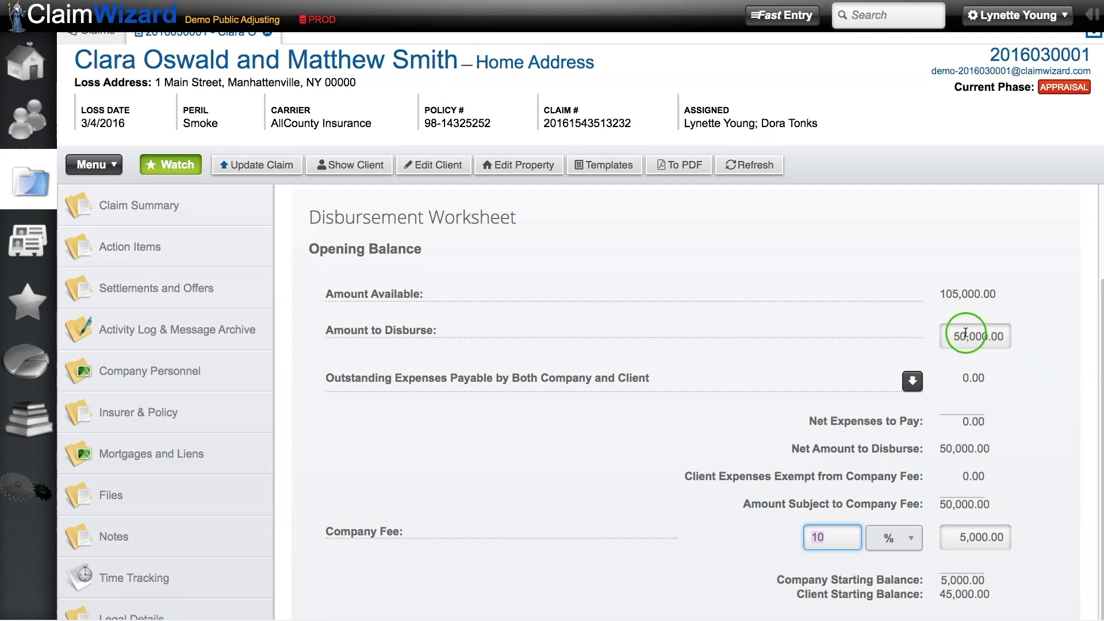
- Set the amount to disburse to 105,000, the full amount available
{"action": "left_click_drag", "start_coordinate": [945, 292], "coordinate": [1003, 293]}
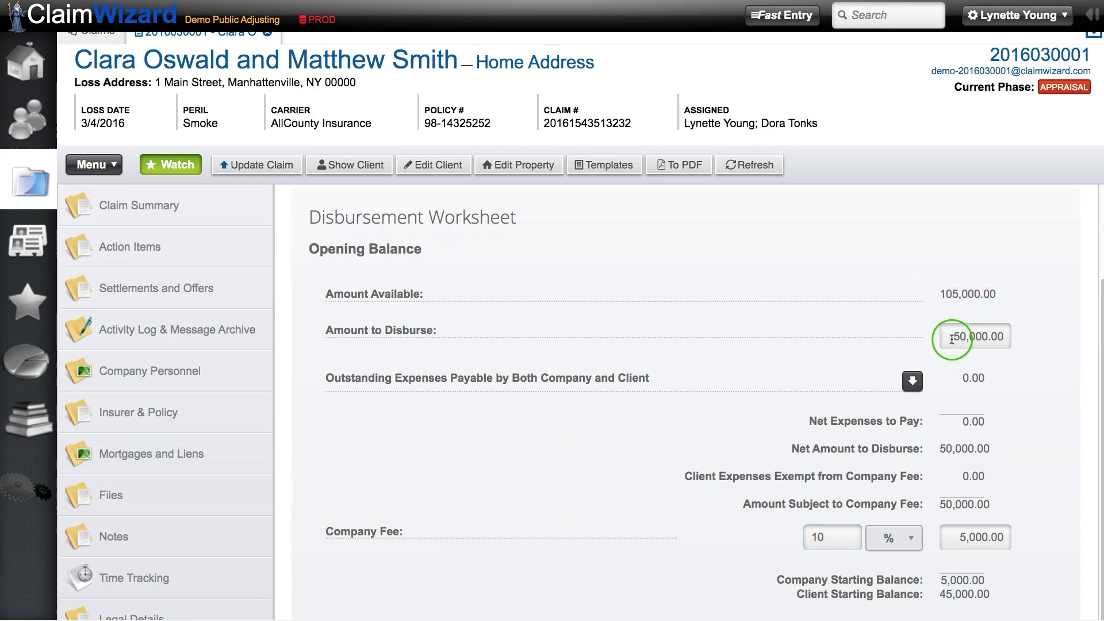
{"action": "left_click_drag", "start_coordinate": [949, 336], "coordinate": [1044, 339]}
{"action": "type", "text": "1"}
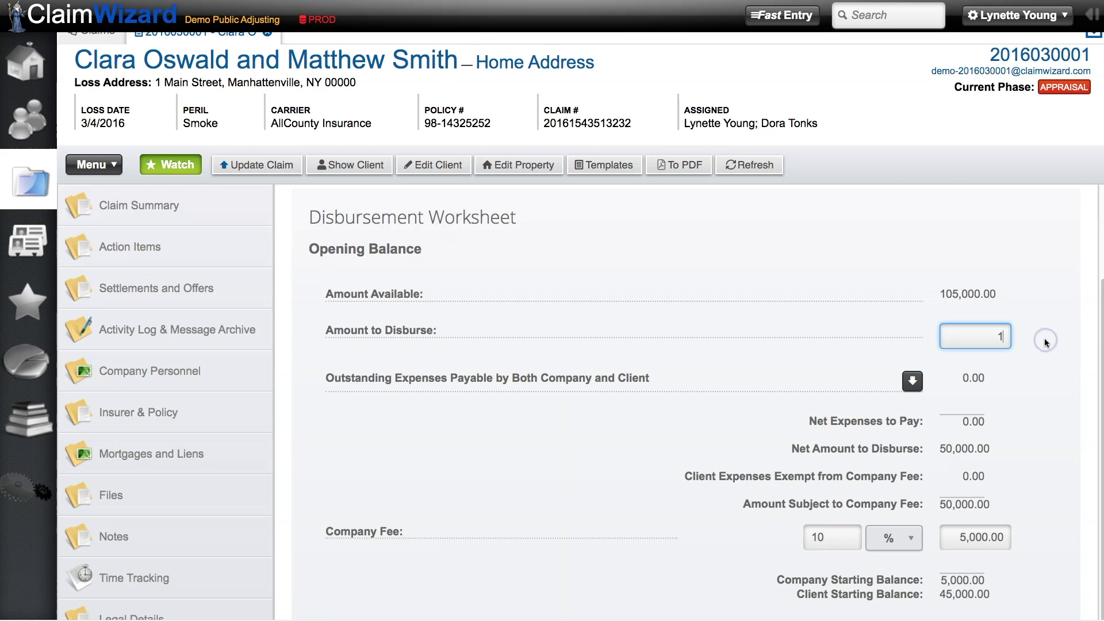
{"action": "type", "text": ",050,000"}
{"action": "key", "text": "BackSpace"}
{"action": "left_click", "coordinate": [1017, 363]}
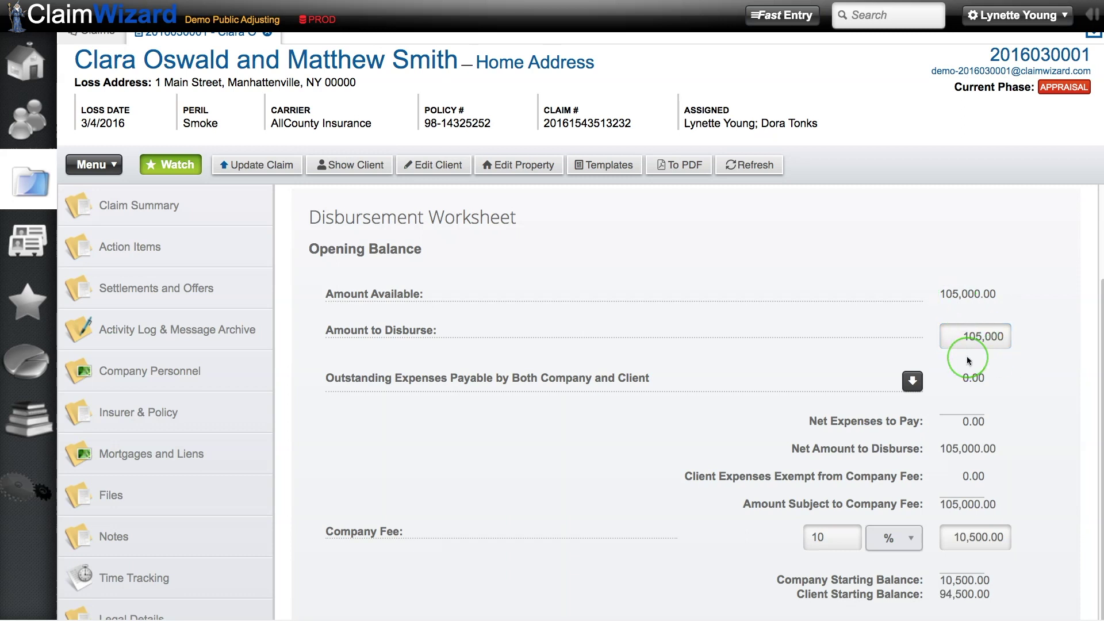
- Expand the details of outstanding expenses payable by both company and client in the disbursement worksheet
{"action": "left_click_drag", "start_coordinate": [327, 377], "coordinate": [680, 379]}
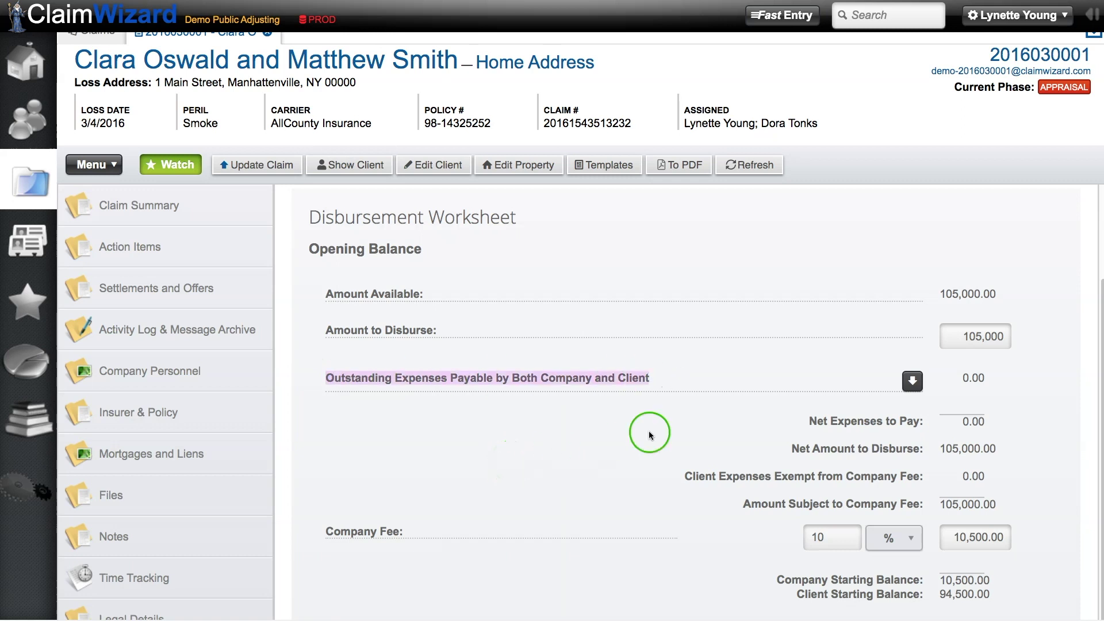
{"action": "left_click", "coordinate": [910, 380]}
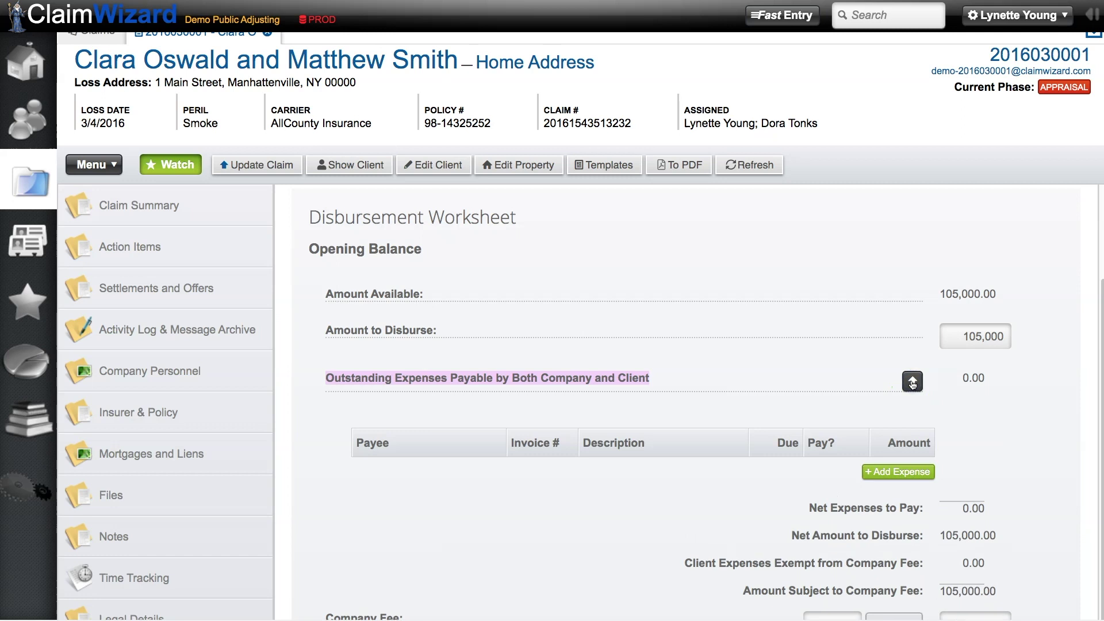
- Collapse the details of expenses payable by both company and client and check the net amount to disburse
{"action": "left_click", "coordinate": [913, 385]}
{"action": "left_click", "coordinate": [996, 398]}
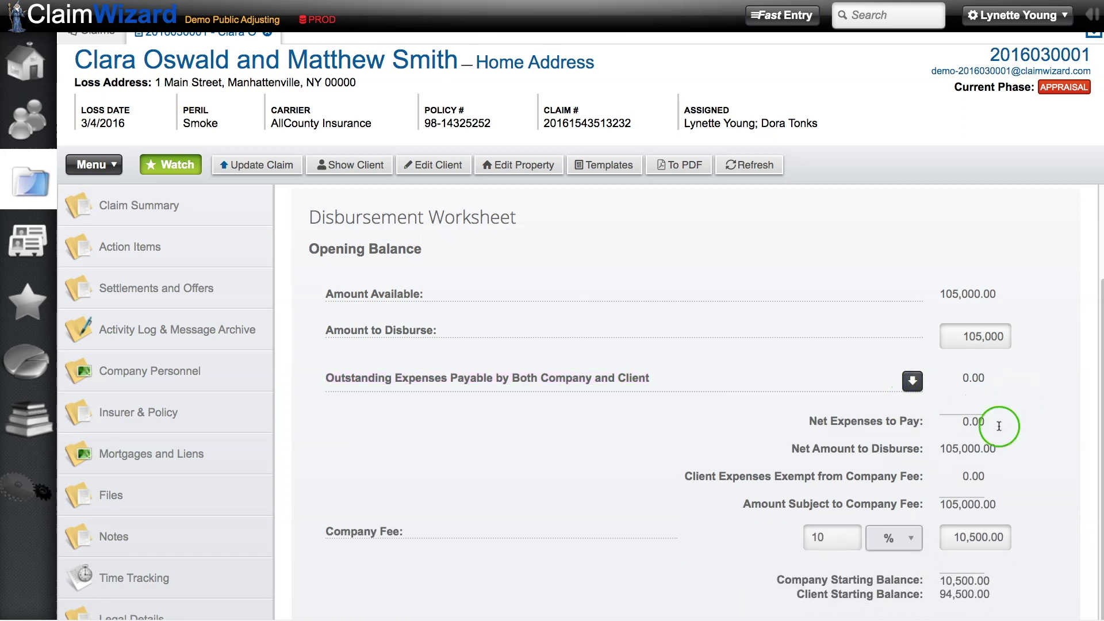
{"action": "left_click_drag", "start_coordinate": [948, 454], "coordinate": [1020, 450]}
{"action": "left_click", "coordinate": [1021, 450]}
- Set the company fee in the disbursement worksheet to 20%
{"action": "scroll", "coordinate": [1020, 446], "scroll_direction": "down", "scroll_amount": 2}
{"action": "left_click", "coordinate": [865, 464]}
{"action": "left_click", "coordinate": [363, 490]}
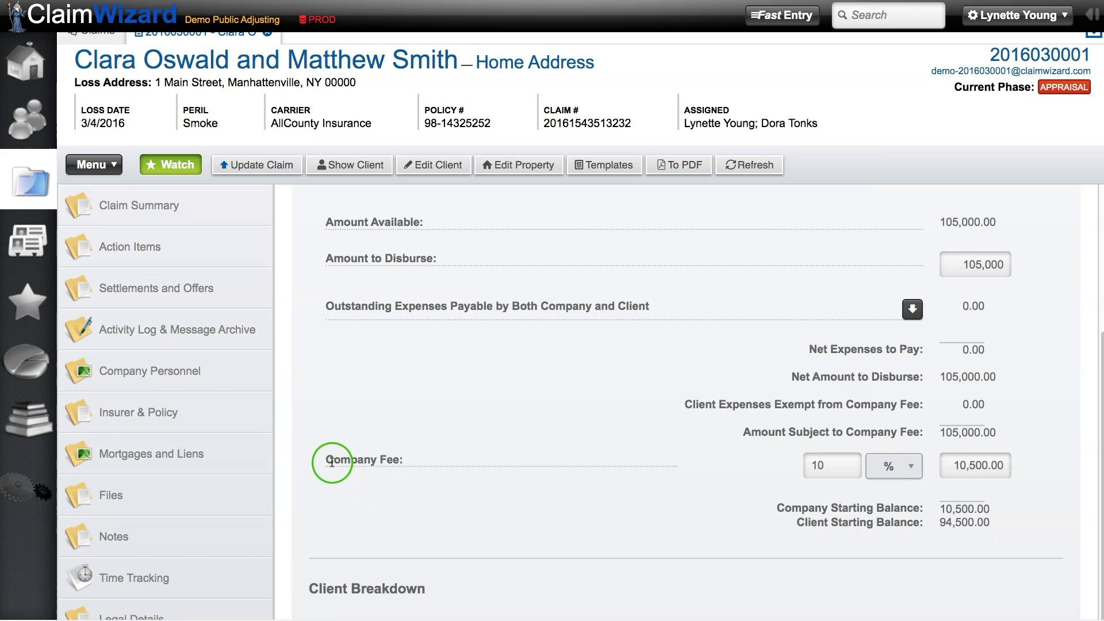
{"action": "left_click", "coordinate": [836, 467]}
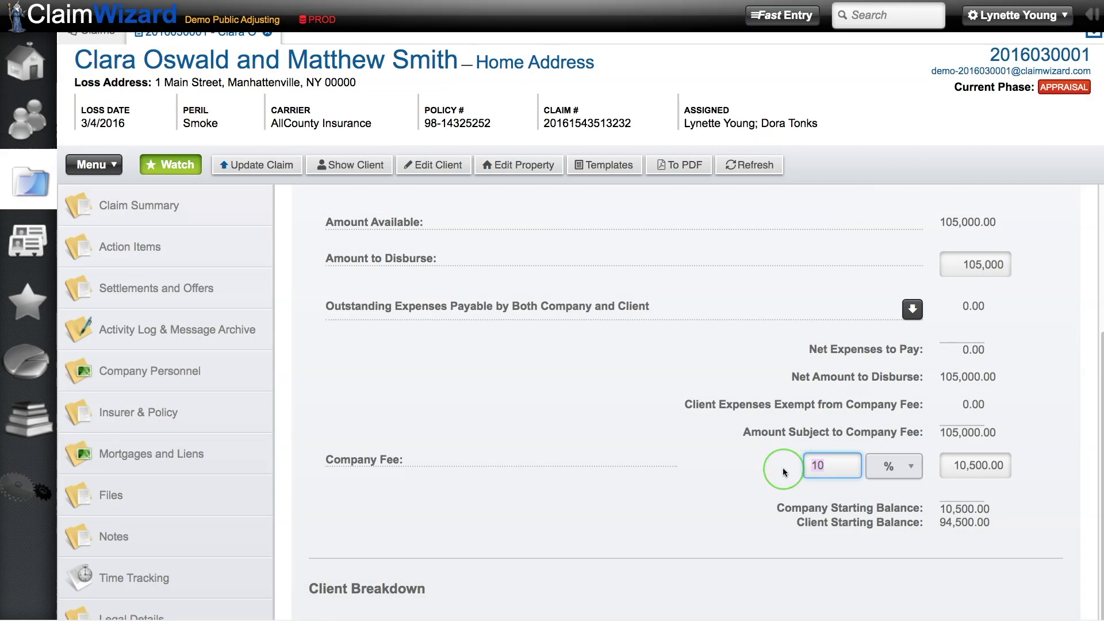
{"action": "type", "text": "20"}
{"action": "left_click", "coordinate": [774, 477]}
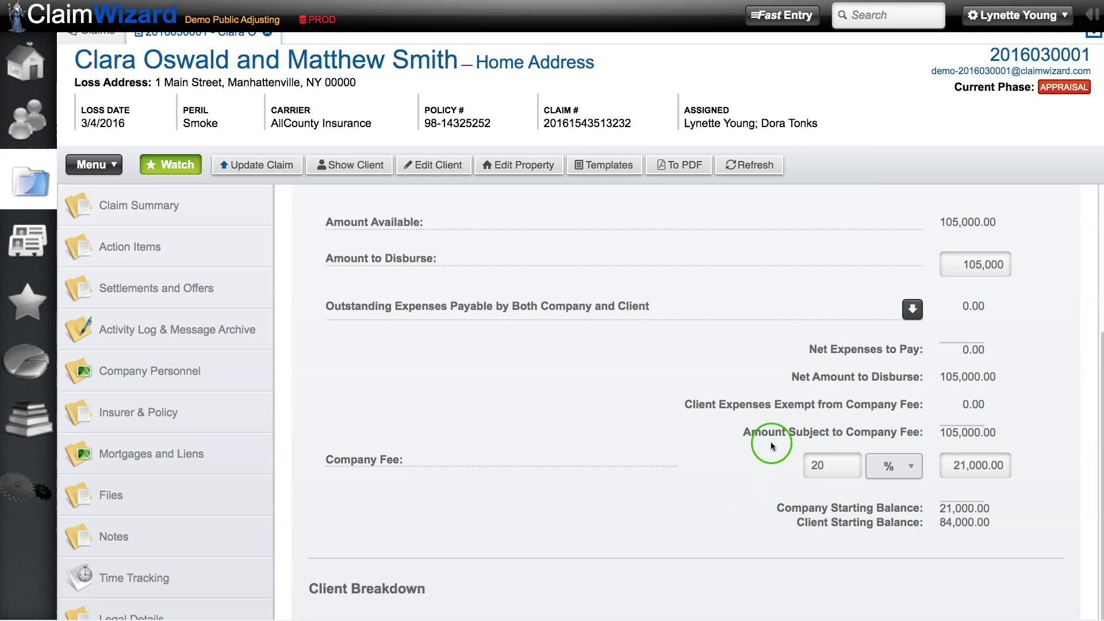
- Compare the amount subject to company fee with the calculated fee and the client starting balance
{"action": "scroll", "coordinate": [742, 454], "scroll_direction": "down", "scroll_amount": 2}
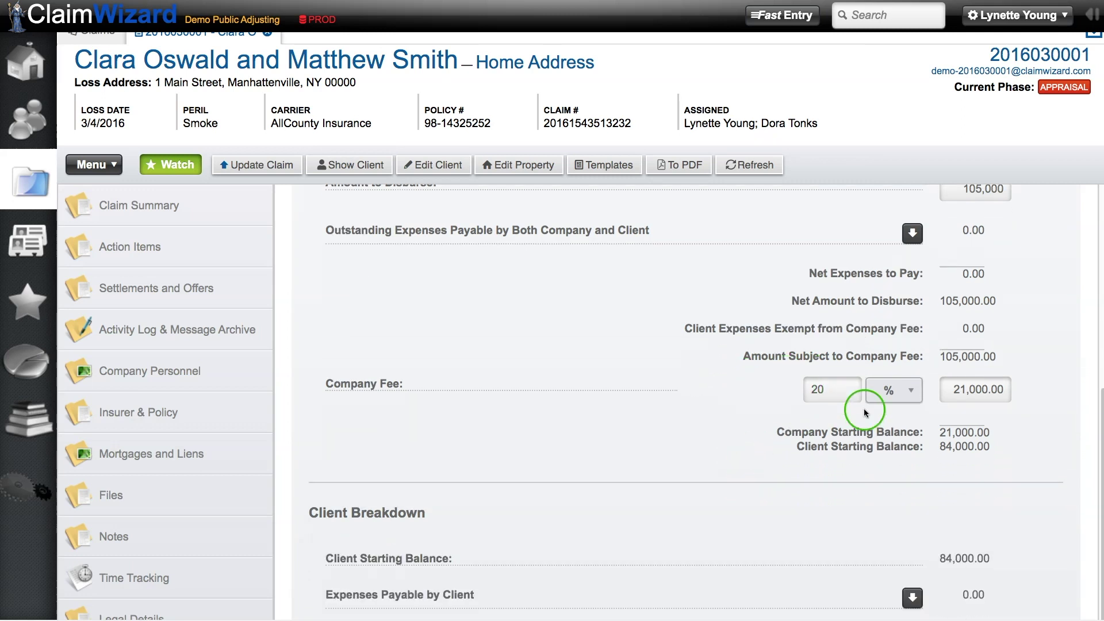
{"action": "left_click_drag", "start_coordinate": [941, 357], "coordinate": [1000, 355]}
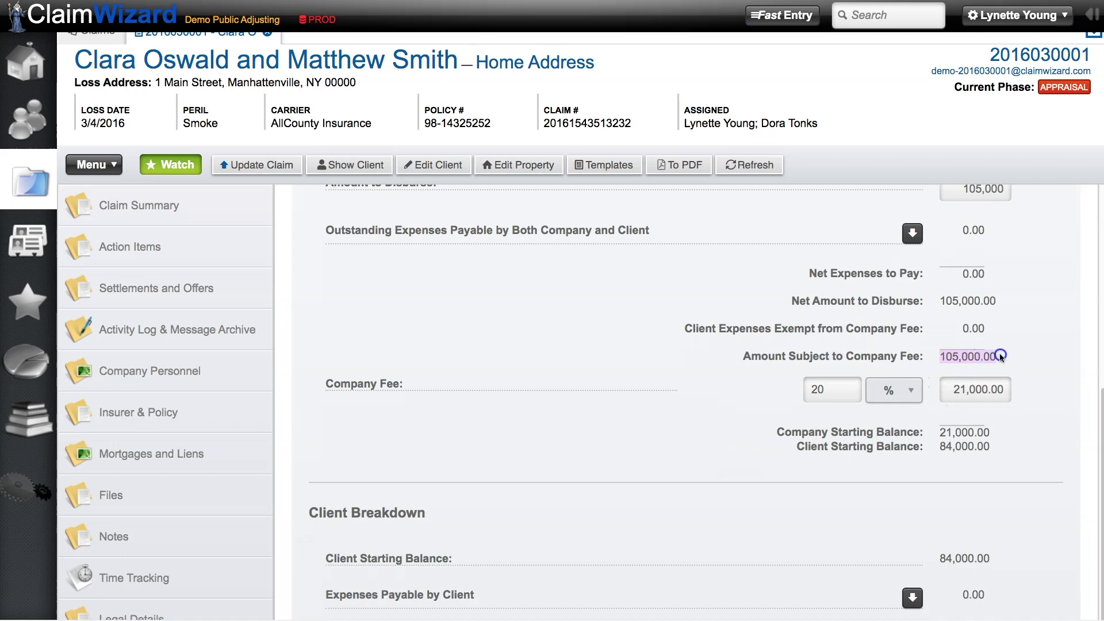
{"action": "left_click_drag", "start_coordinate": [950, 390], "coordinate": [1008, 389]}
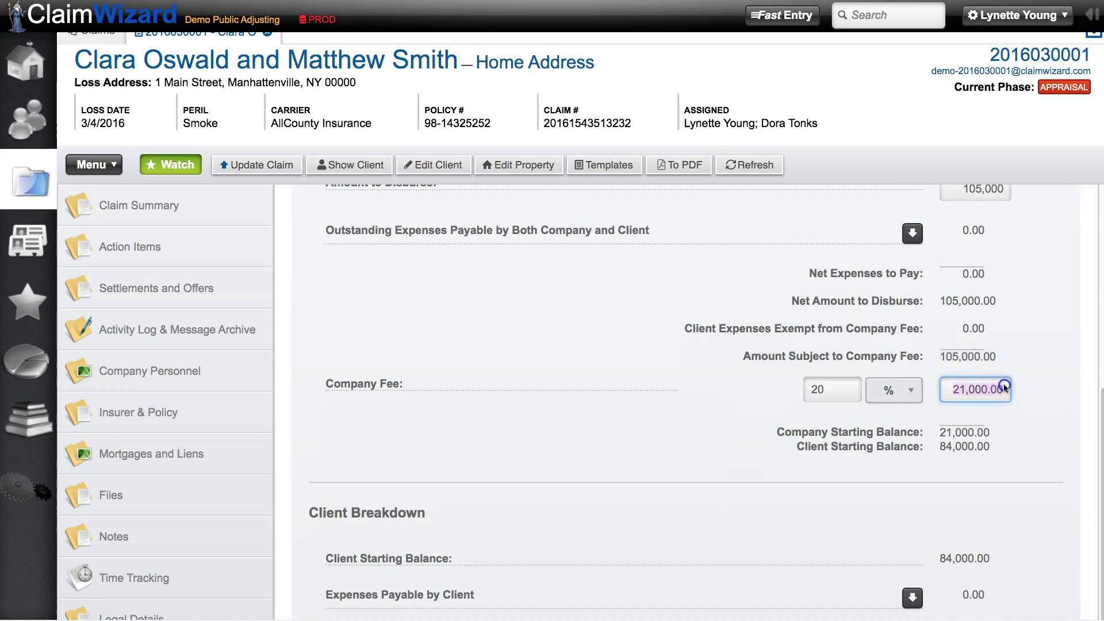
{"action": "left_click", "coordinate": [1022, 383]}
{"action": "left_click_drag", "start_coordinate": [964, 446], "coordinate": [927, 447]}
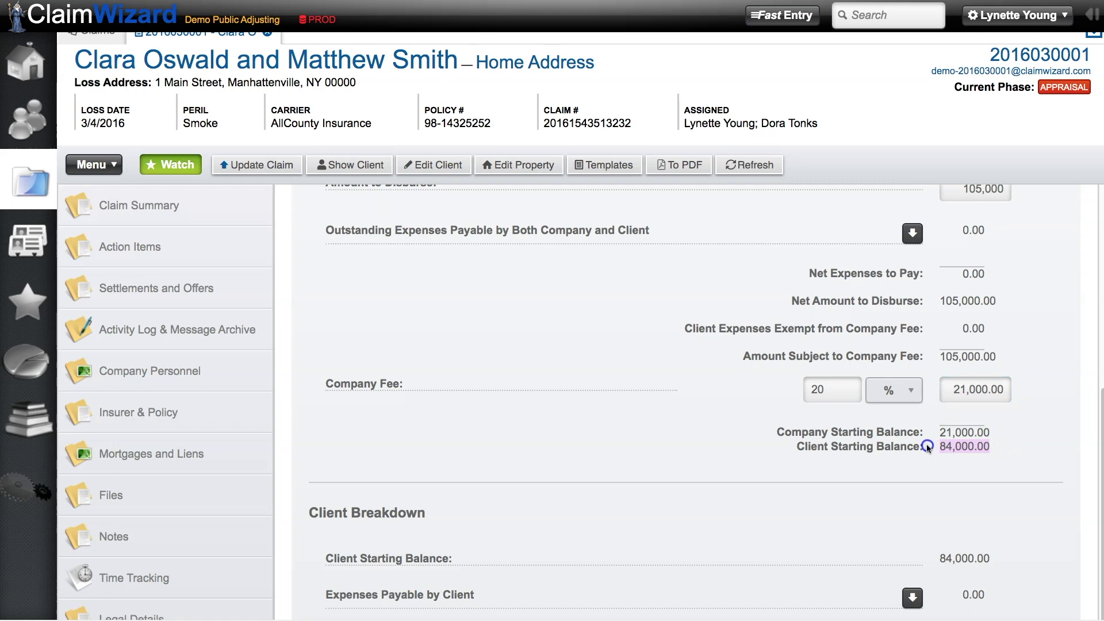
{"action": "left_click", "coordinate": [588, 463]}
- Expand the expenses payable by client in the client breakdown and mark the 250.00 expert report for payment
{"action": "scroll", "coordinate": [588, 463], "scroll_direction": "down", "scroll_amount": 5}
{"action": "left_click", "coordinate": [325, 257]}
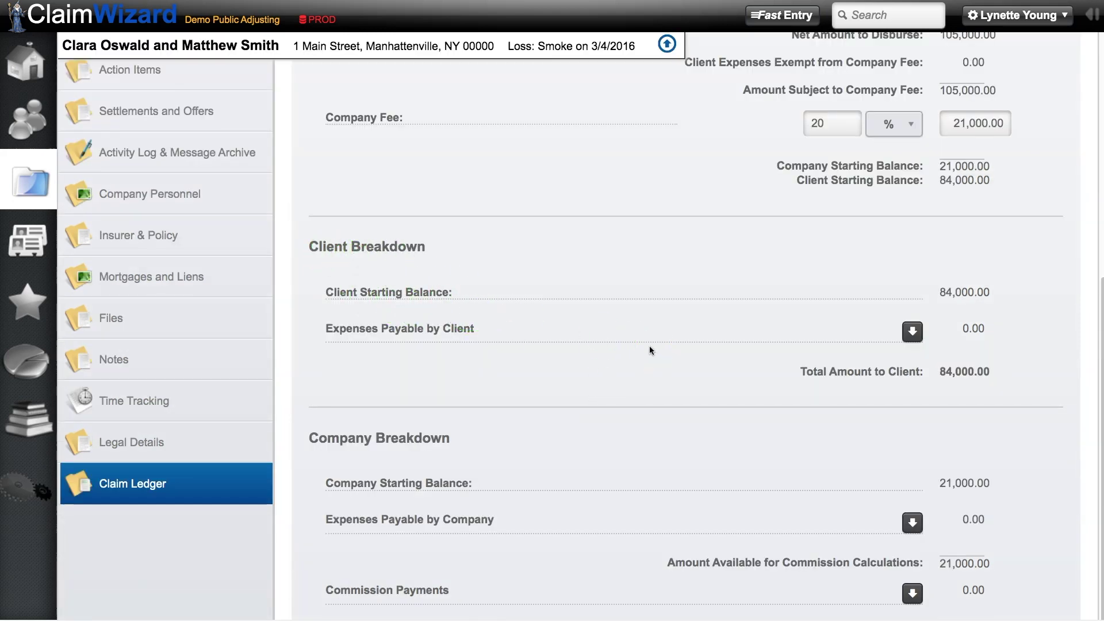
{"action": "left_click", "coordinate": [912, 332]}
{"action": "left_click", "coordinate": [399, 412]}
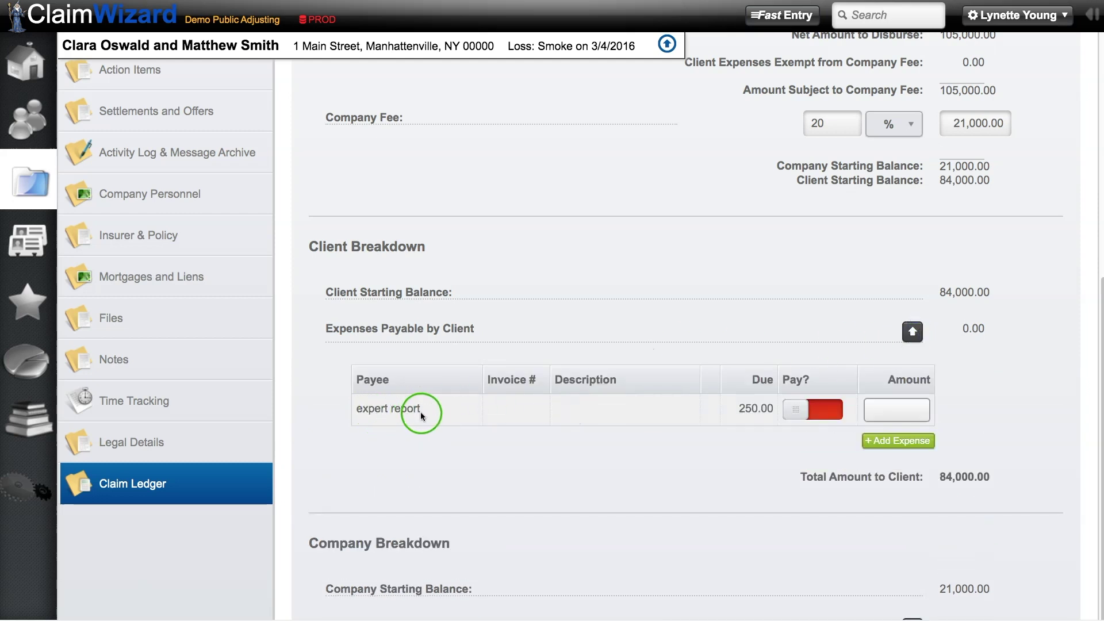
{"action": "left_click", "coordinate": [817, 409]}
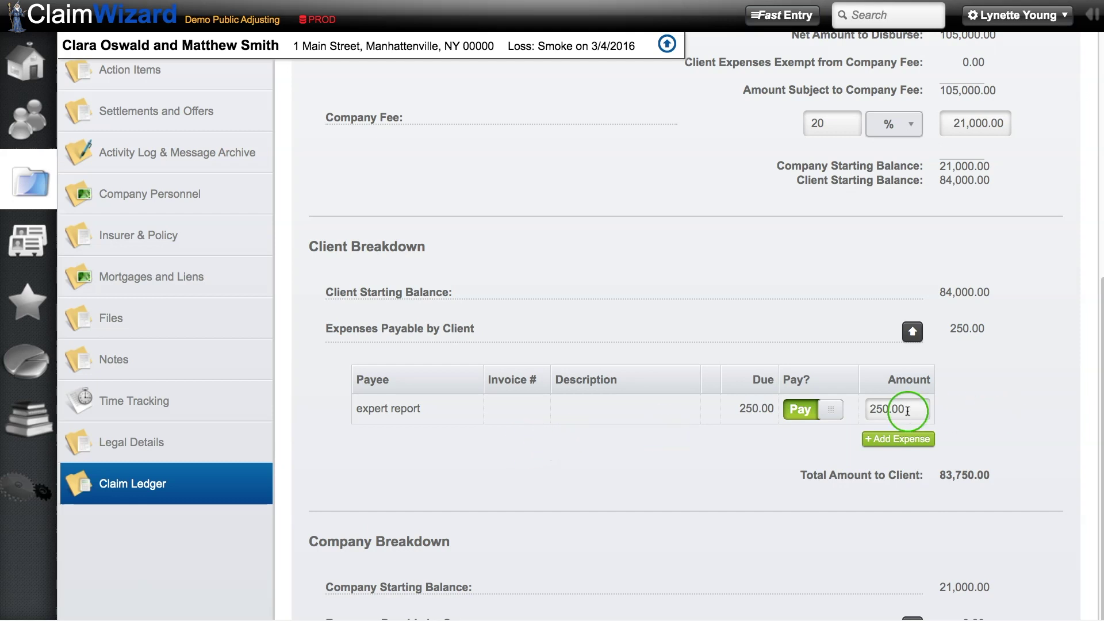
- Check how the client-payable expense is deducted from the client starting balance to give the total amount to client
{"action": "left_click_drag", "start_coordinate": [945, 295], "coordinate": [984, 327]}
{"action": "left_click", "coordinate": [986, 373]}
{"action": "left_click_drag", "start_coordinate": [992, 477], "coordinate": [937, 477]}
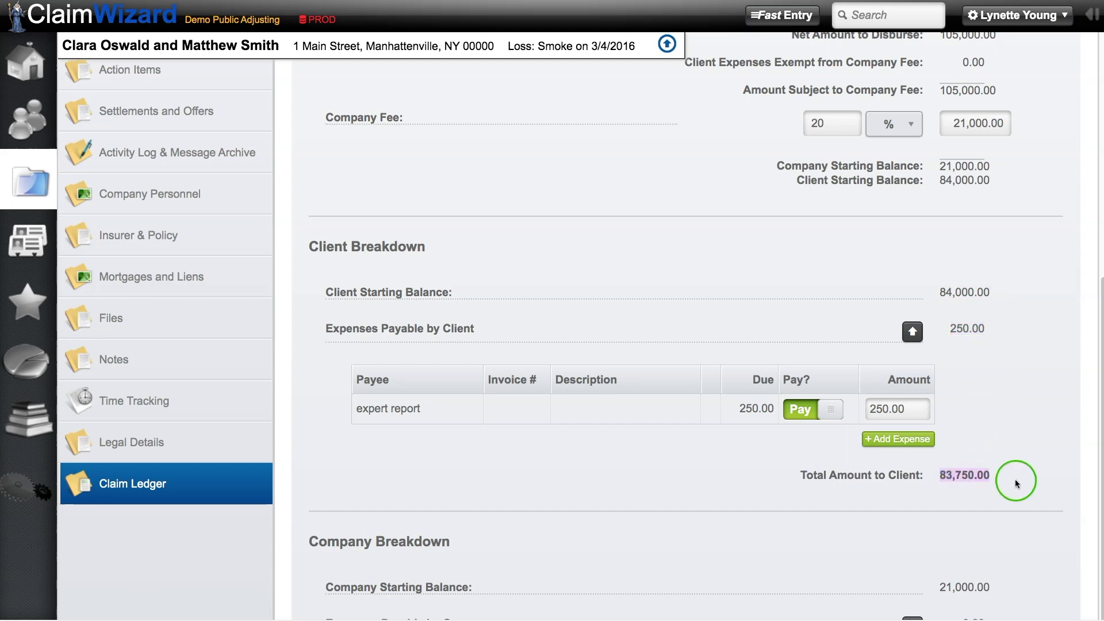
{"action": "left_click", "coordinate": [984, 336]}
{"action": "left_click_drag", "start_coordinate": [984, 329], "coordinate": [950, 331]}
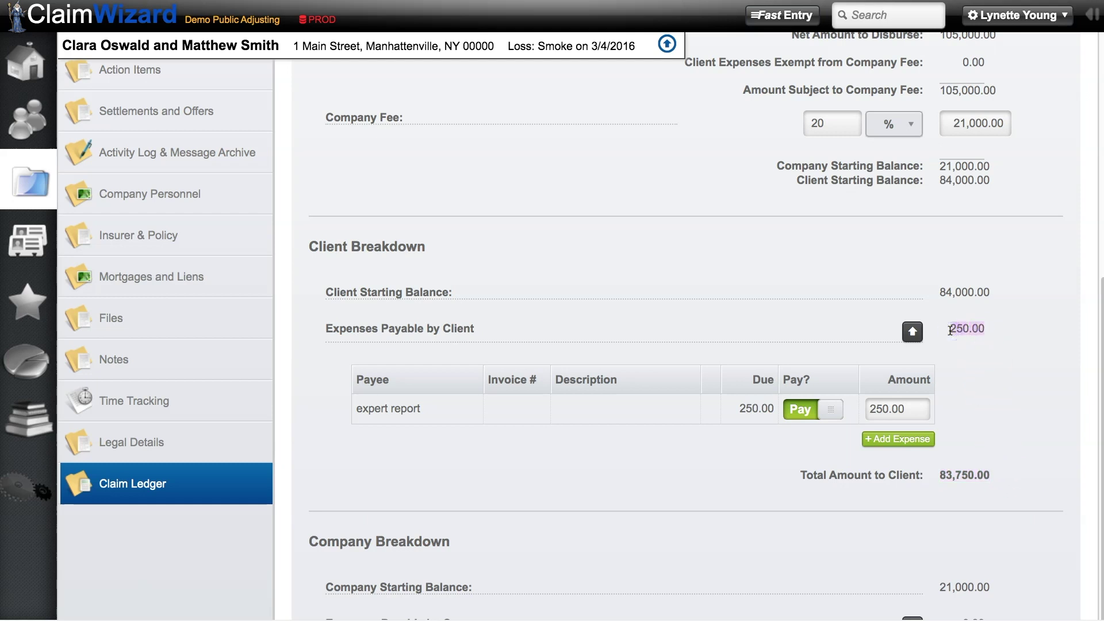
{"action": "left_click", "coordinate": [984, 376]}
{"action": "scroll", "coordinate": [985, 376], "scroll_direction": "down", "scroll_amount": 3}
{"action": "left_click", "coordinate": [995, 303]}
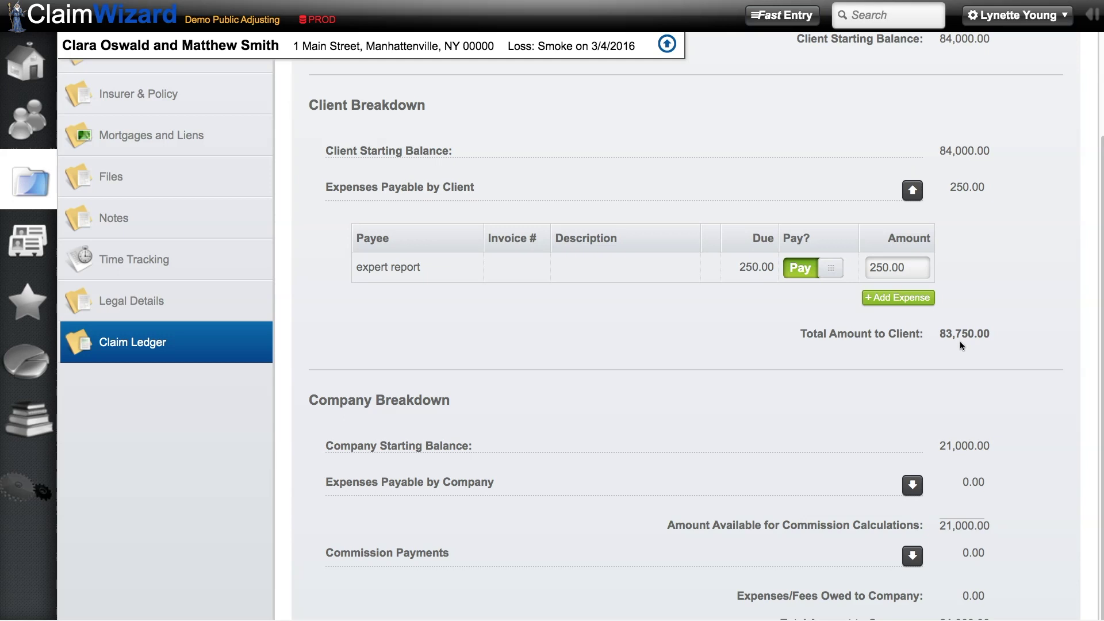
- Examine the company breakdown's starting balance, expenses payable by company and amount available for commission calculations
{"action": "scroll", "coordinate": [1008, 343], "scroll_direction": "down", "scroll_amount": 3}
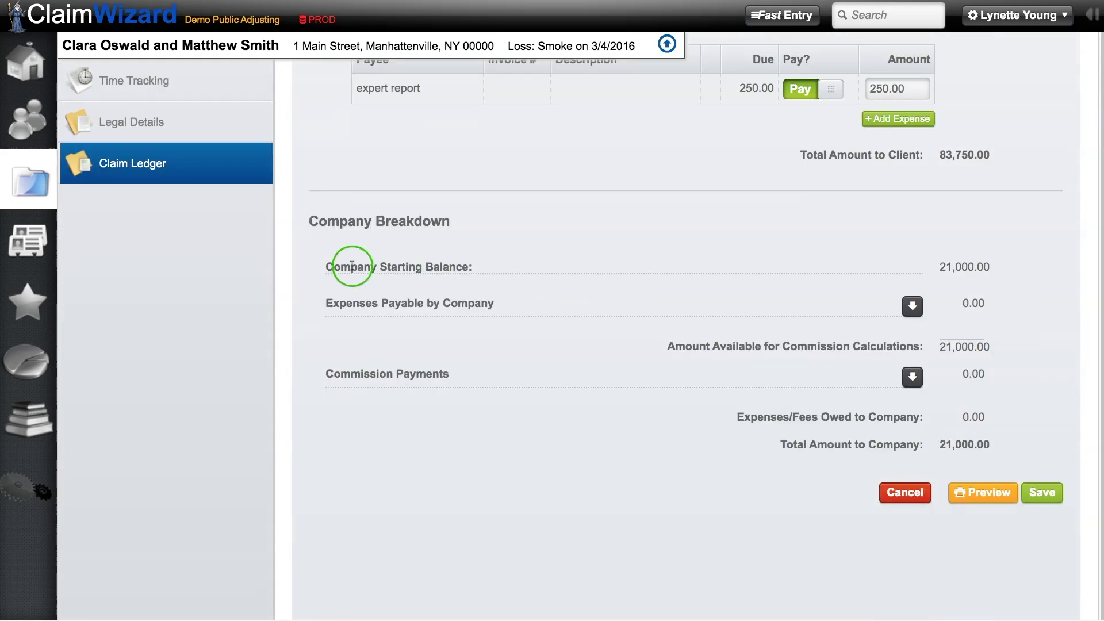
{"action": "left_click", "coordinate": [537, 273]}
{"action": "left_click_drag", "start_coordinate": [939, 267], "coordinate": [991, 268]}
{"action": "left_click", "coordinate": [1012, 280]}
{"action": "left_click", "coordinate": [913, 306]}
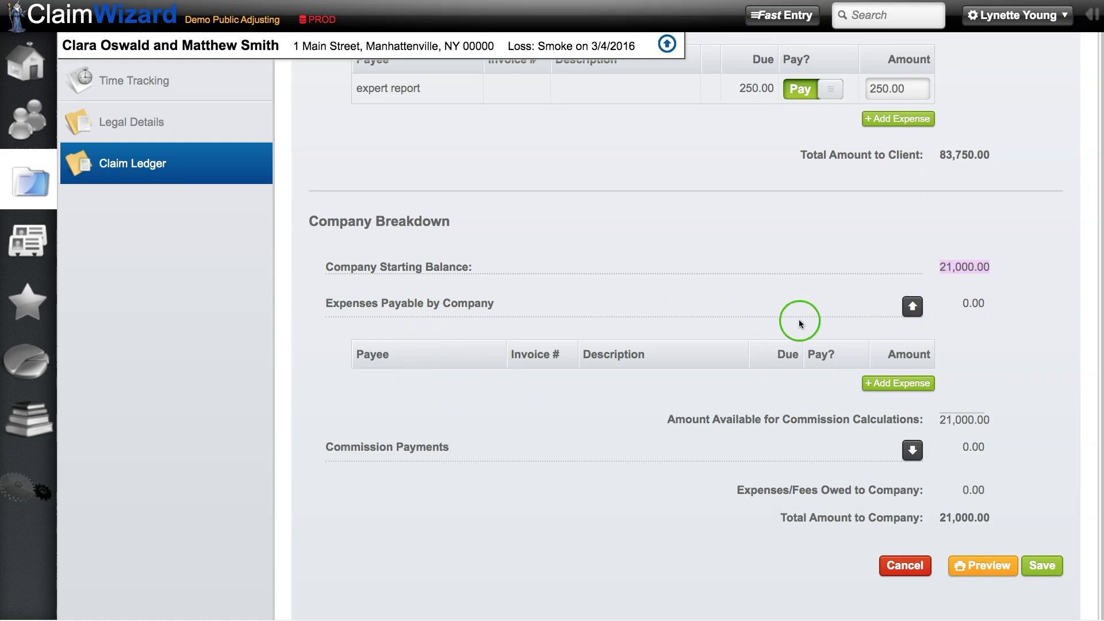
{"action": "left_click", "coordinate": [912, 306]}
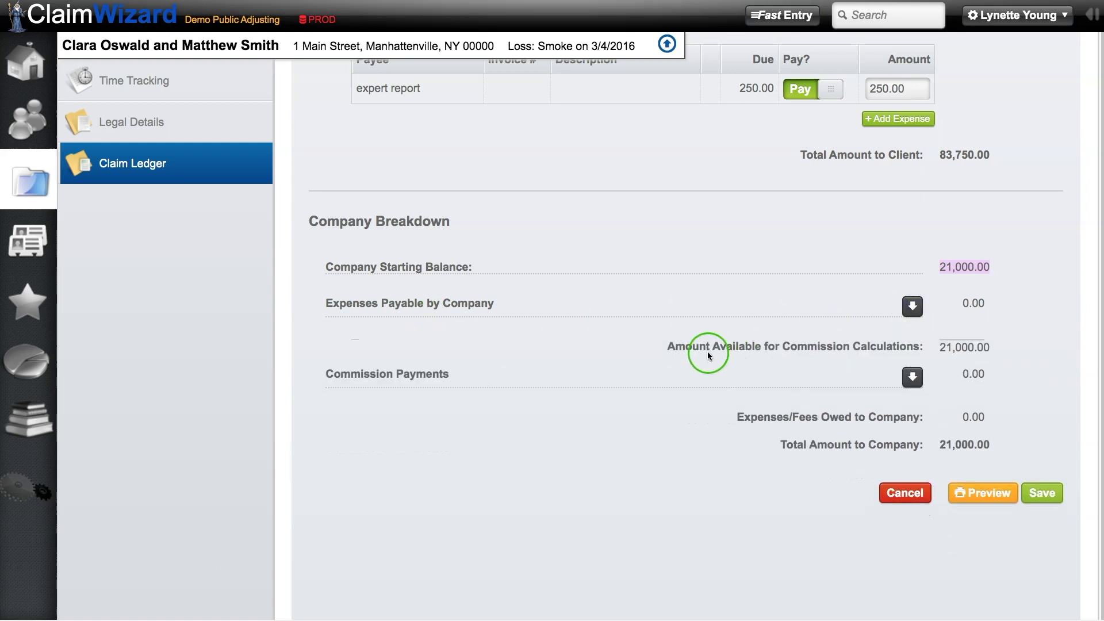
{"action": "left_click_drag", "start_coordinate": [669, 346], "coordinate": [996, 348]}
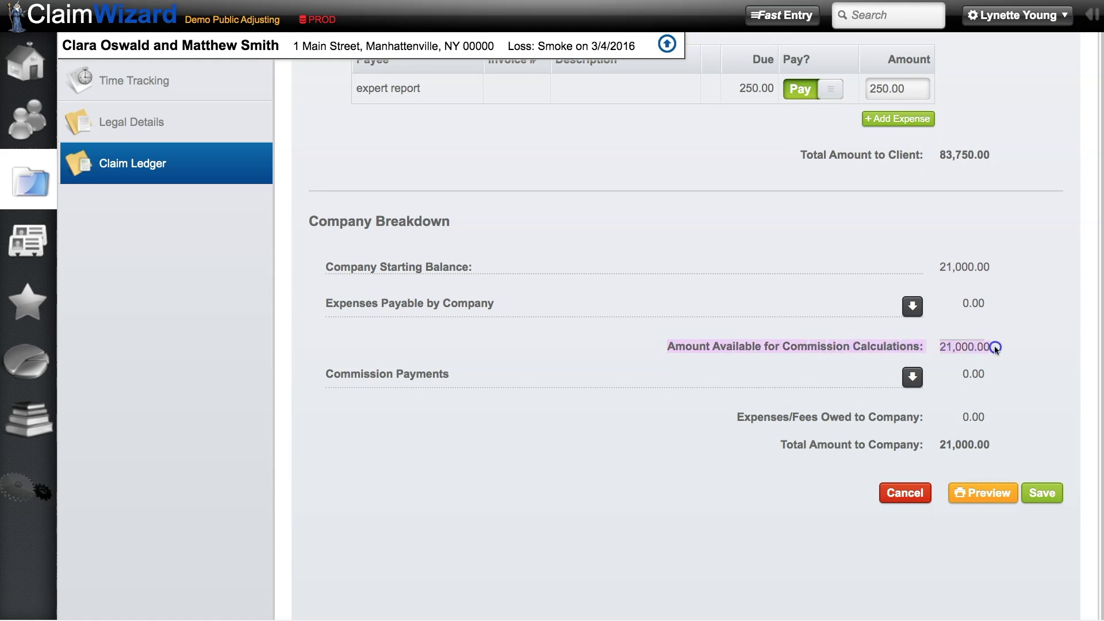
{"action": "left_click", "coordinate": [1029, 338]}
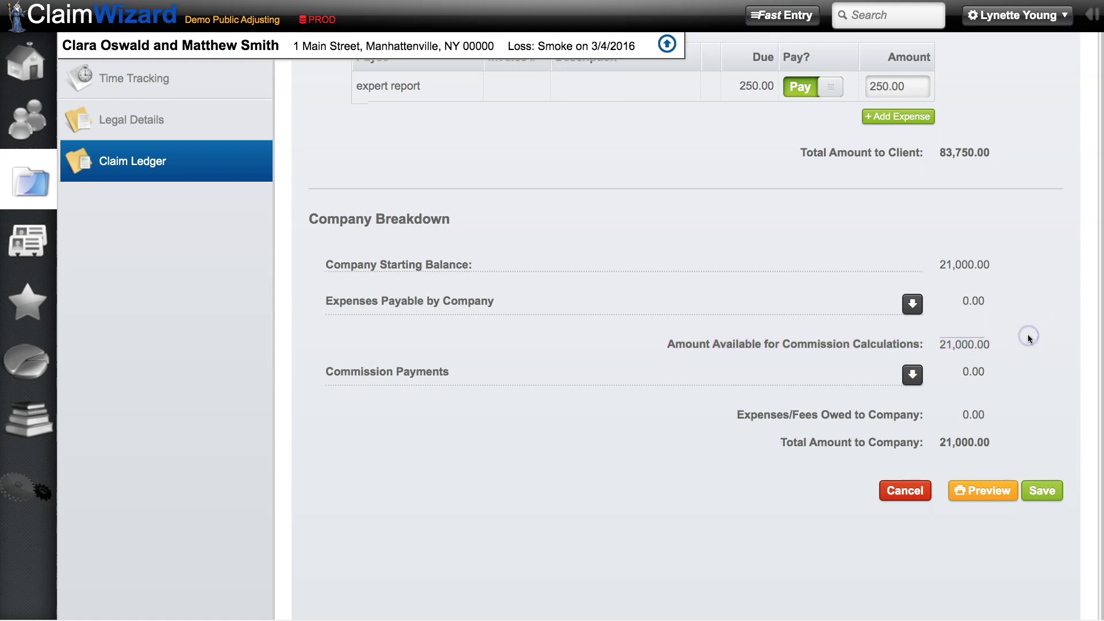
- Expand the commission payments and set the Adjuster's commission rate to 50%
{"action": "scroll", "coordinate": [1028, 338], "scroll_direction": "down", "scroll_amount": 1}
{"action": "left_click", "coordinate": [922, 344]}
{"action": "left_click", "coordinate": [914, 335]}
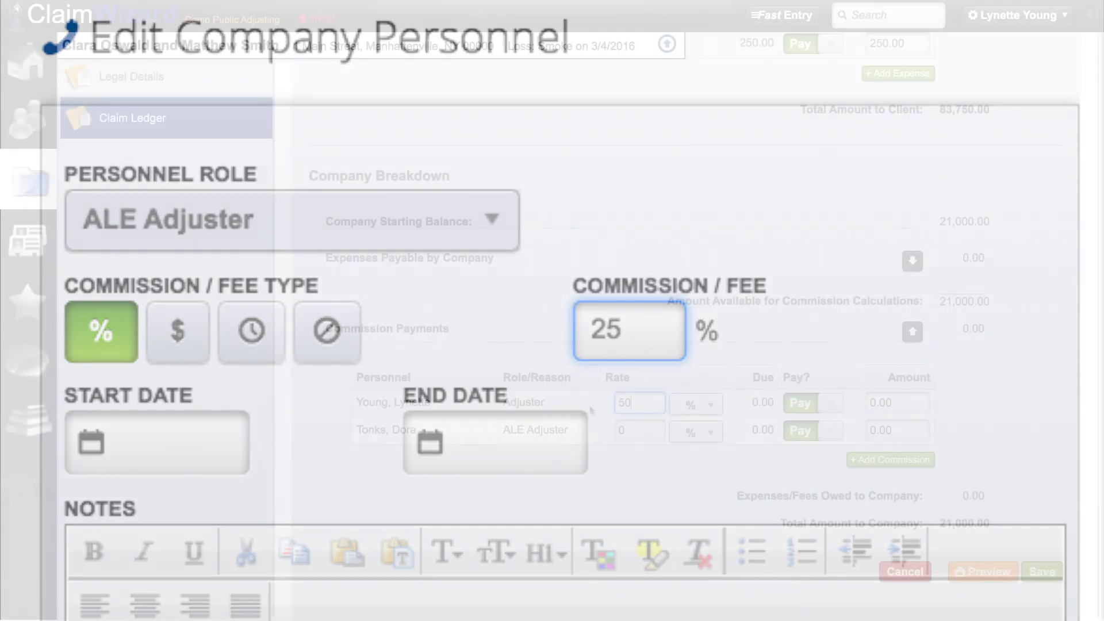
{"action": "left_click", "coordinate": [637, 404]}
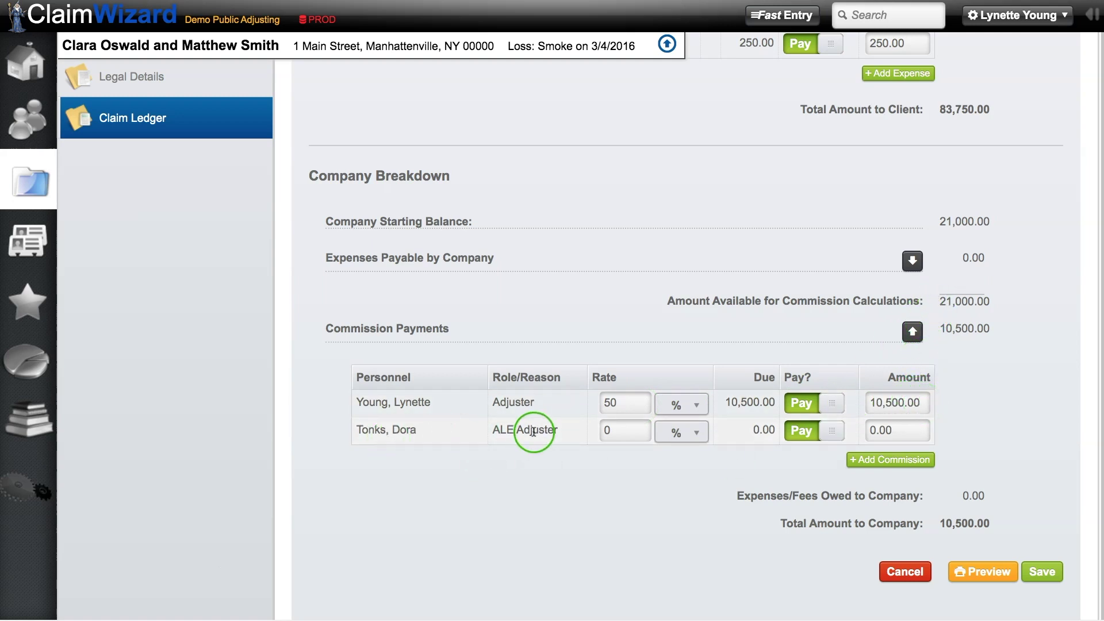
- Set the ALE Adjuster's commission to a flat amount of 200
{"action": "left_click", "coordinate": [613, 430]}
{"action": "left_click", "coordinate": [667, 432]}
{"action": "left_click", "coordinate": [687, 477]}
{"action": "left_click", "coordinate": [615, 435]}
{"action": "type", "text": "200"}
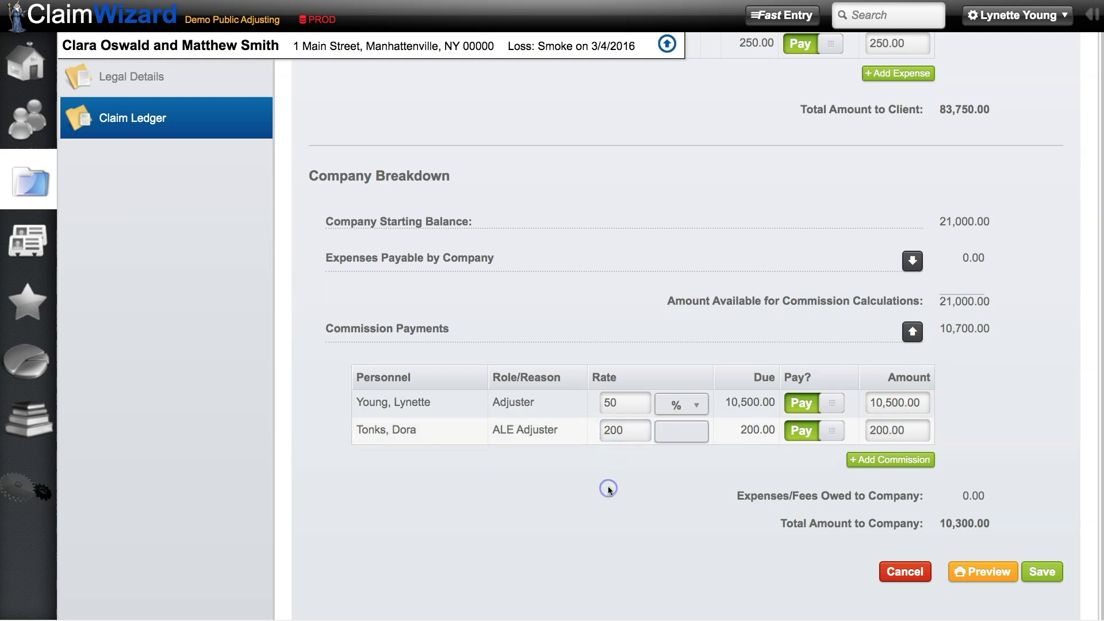
- Check both personnel commission amounts against the amount available for commissions, the commission total and the total amount to company
{"action": "left_click", "coordinate": [890, 403]}
{"action": "left_click", "coordinate": [888, 431]}
{"action": "left_click_drag", "start_coordinate": [888, 431], "coordinate": [864, 432]}
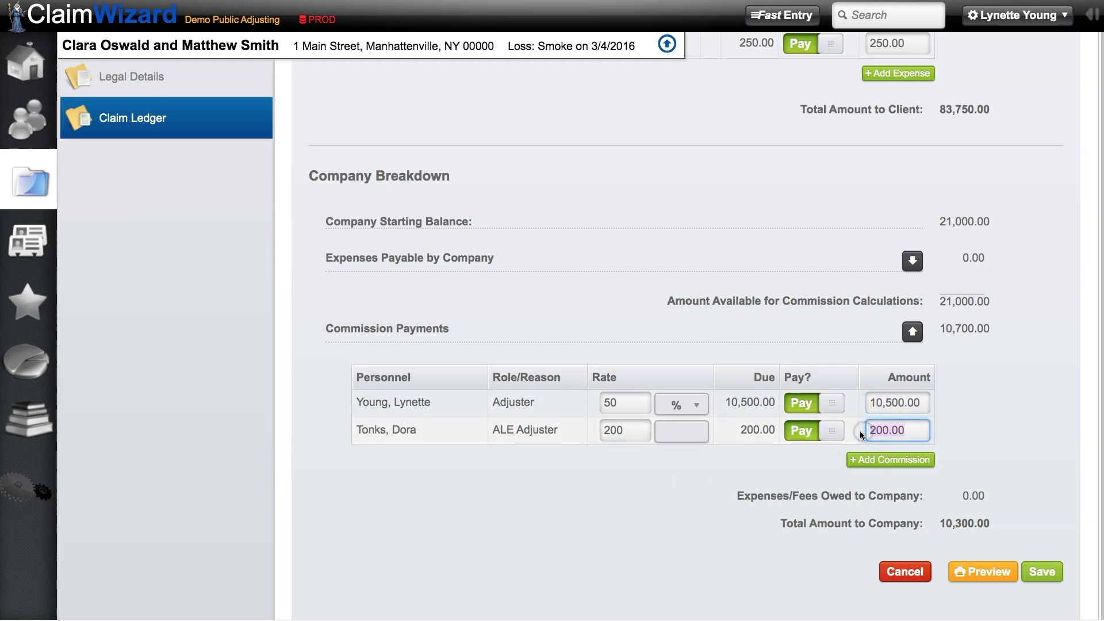
{"action": "left_click", "coordinate": [539, 442]}
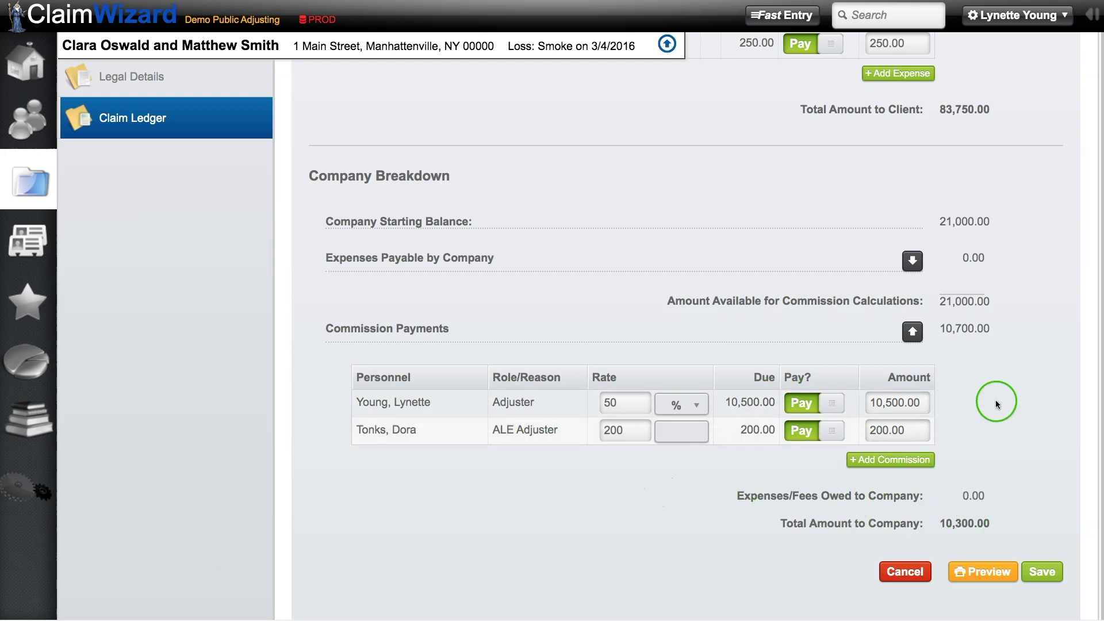
{"action": "double_click", "coordinate": [990, 304]}
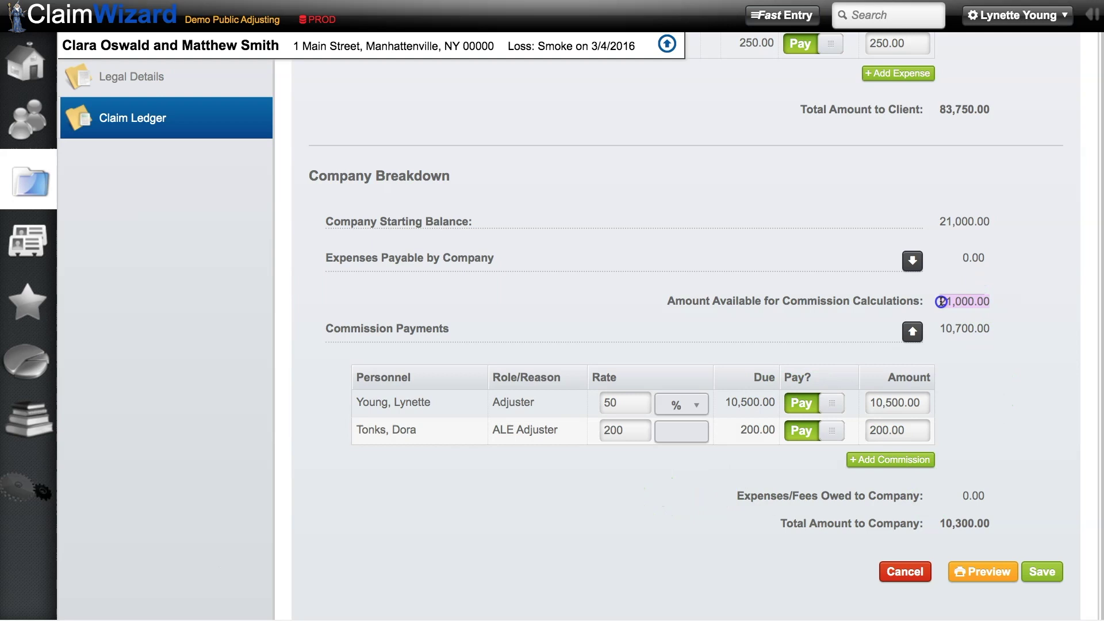
{"action": "left_click_drag", "start_coordinate": [992, 524], "coordinate": [938, 526]}
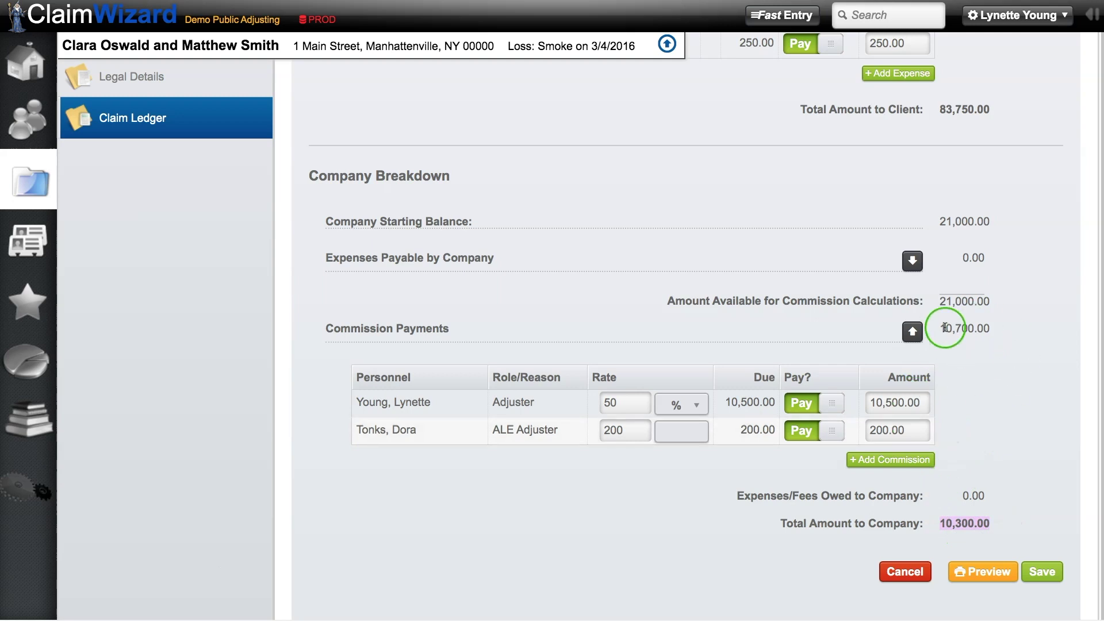
{"action": "left_click_drag", "start_coordinate": [944, 331], "coordinate": [990, 329]}
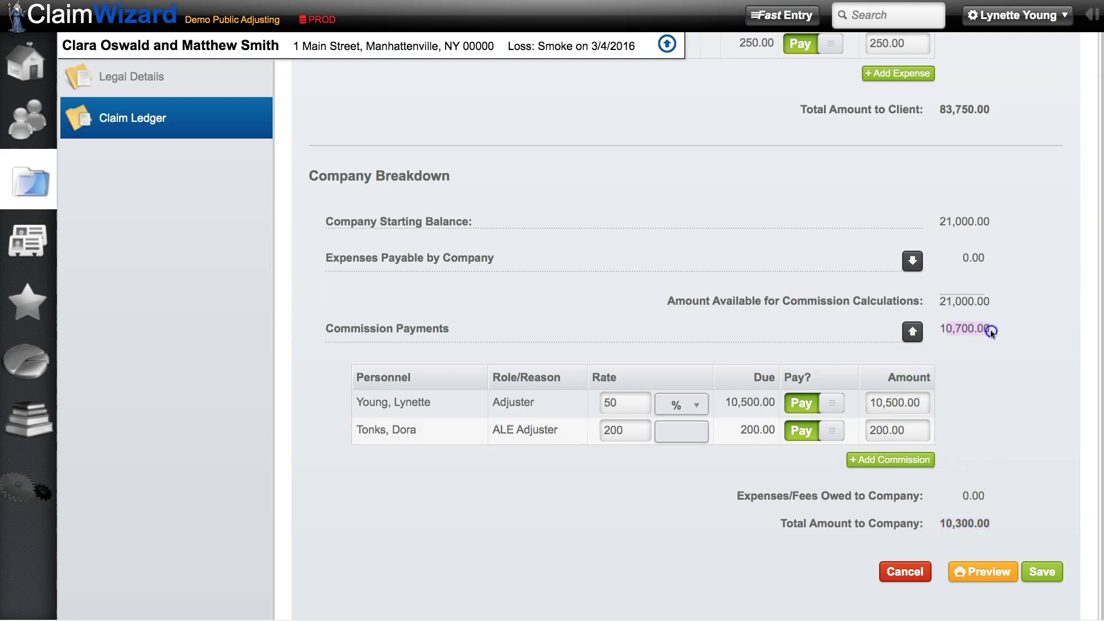
{"action": "left_click", "coordinate": [999, 330]}
- Open a blank additional commission line and save the disbursement worksheet
{"action": "left_click", "coordinate": [890, 460]}
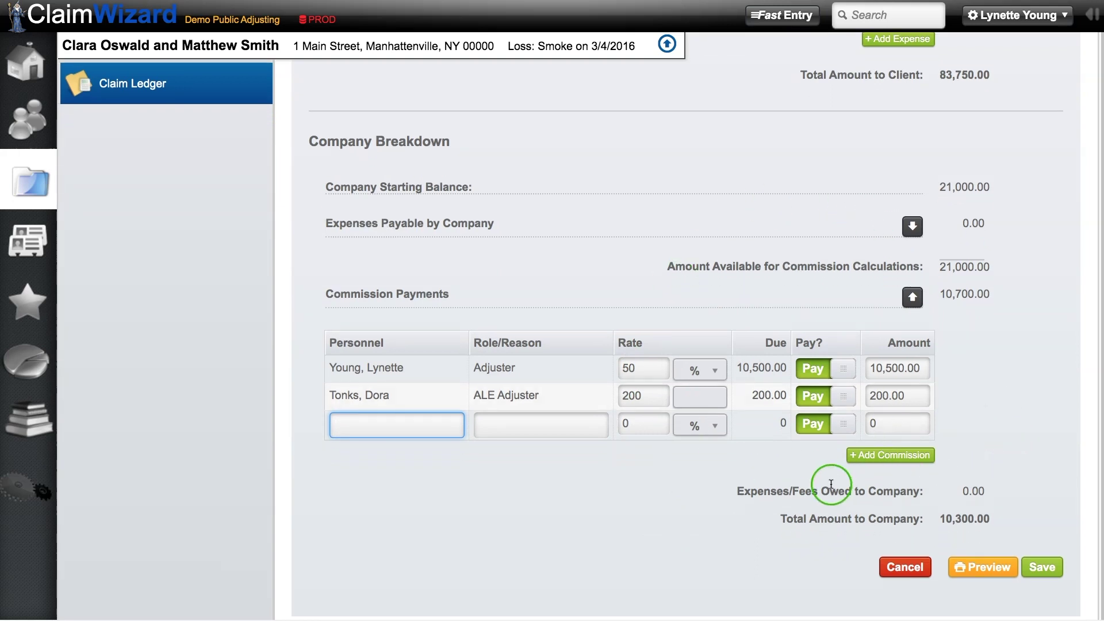
{"action": "left_click", "coordinate": [1051, 570]}
{"action": "left_click", "coordinate": [1041, 527]}
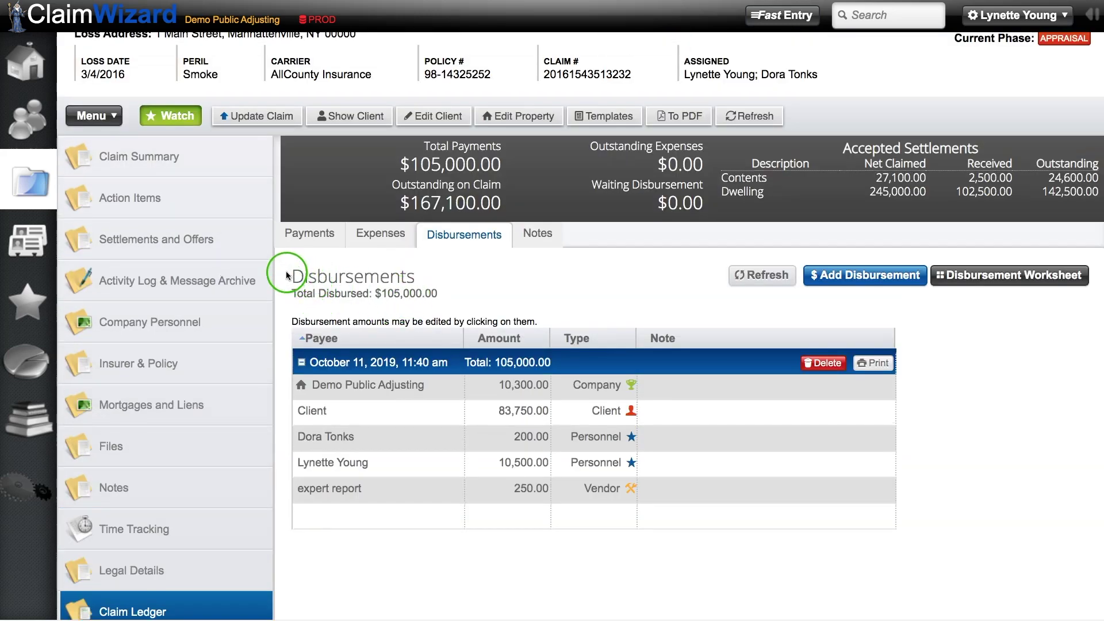
- Review the saved disbursement's total and payees against the ledger's total payments, waiting disbursement and outstanding expenses
{"action": "left_click_drag", "start_coordinate": [294, 295], "coordinate": [442, 296]}
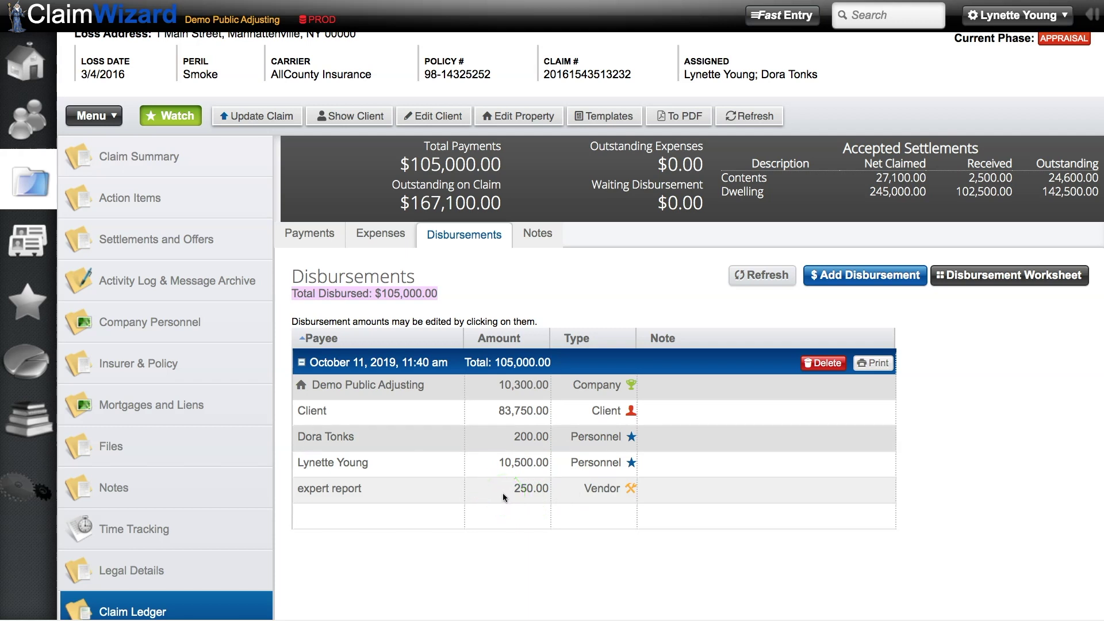
{"action": "left_click", "coordinate": [580, 554]}
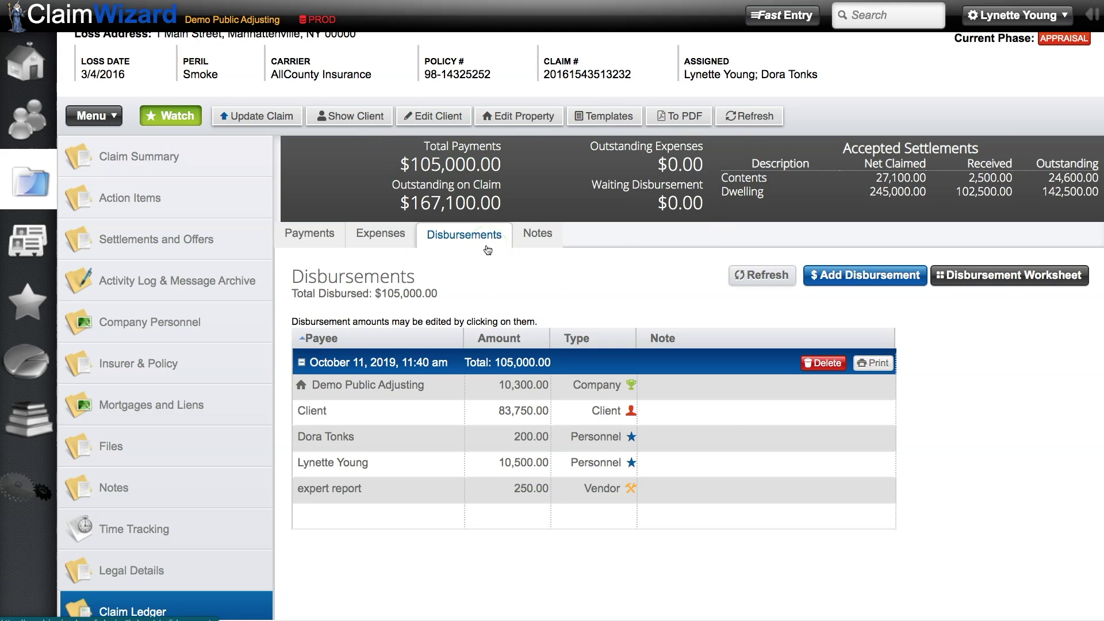
{"action": "scroll", "coordinate": [483, 278], "scroll_direction": "up", "scroll_amount": 1}
{"action": "left_click_drag", "start_coordinate": [400, 168], "coordinate": [501, 172]}
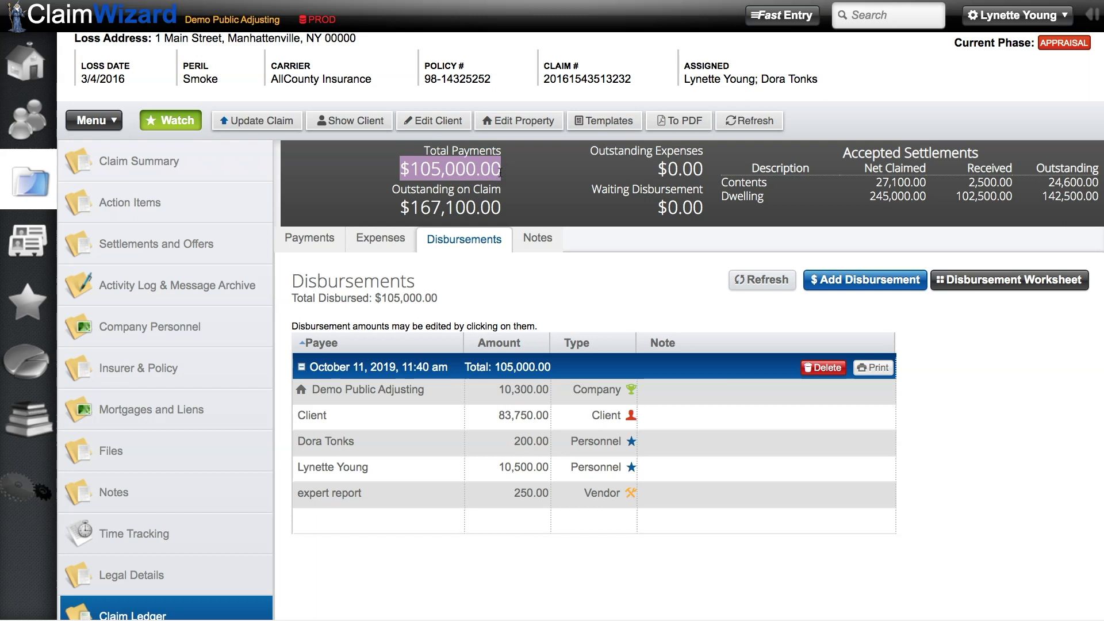
{"action": "left_click_drag", "start_coordinate": [658, 207], "coordinate": [704, 208]}
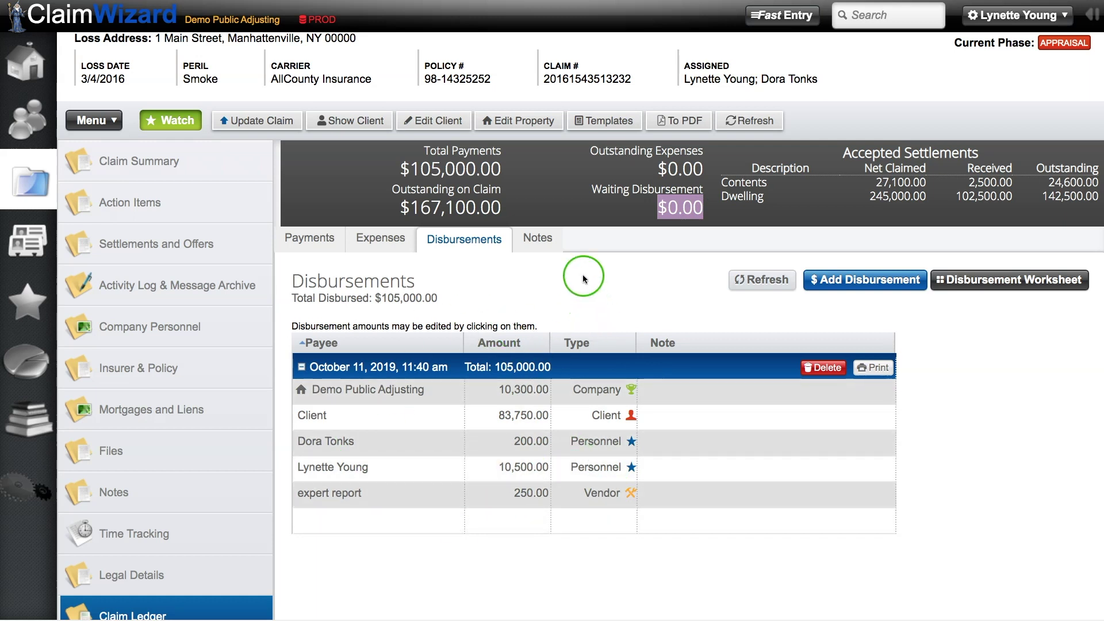
{"action": "left_click", "coordinate": [637, 195]}
{"action": "left_click", "coordinate": [673, 168]}
{"action": "left_click_drag", "start_coordinate": [673, 168], "coordinate": [702, 168]}
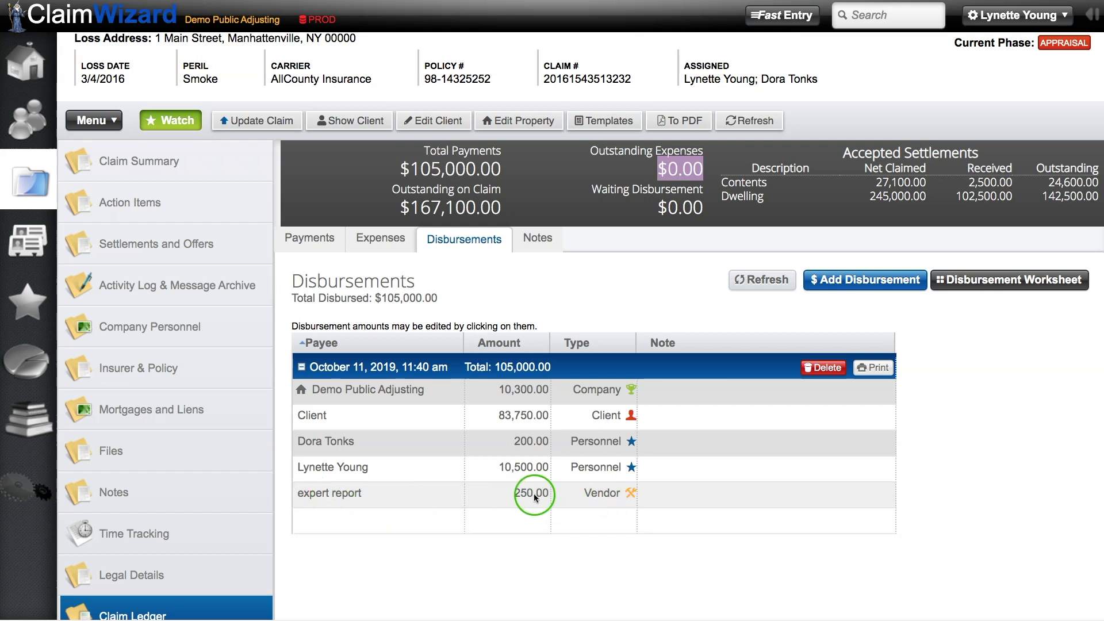
{"action": "left_click", "coordinate": [572, 179]}
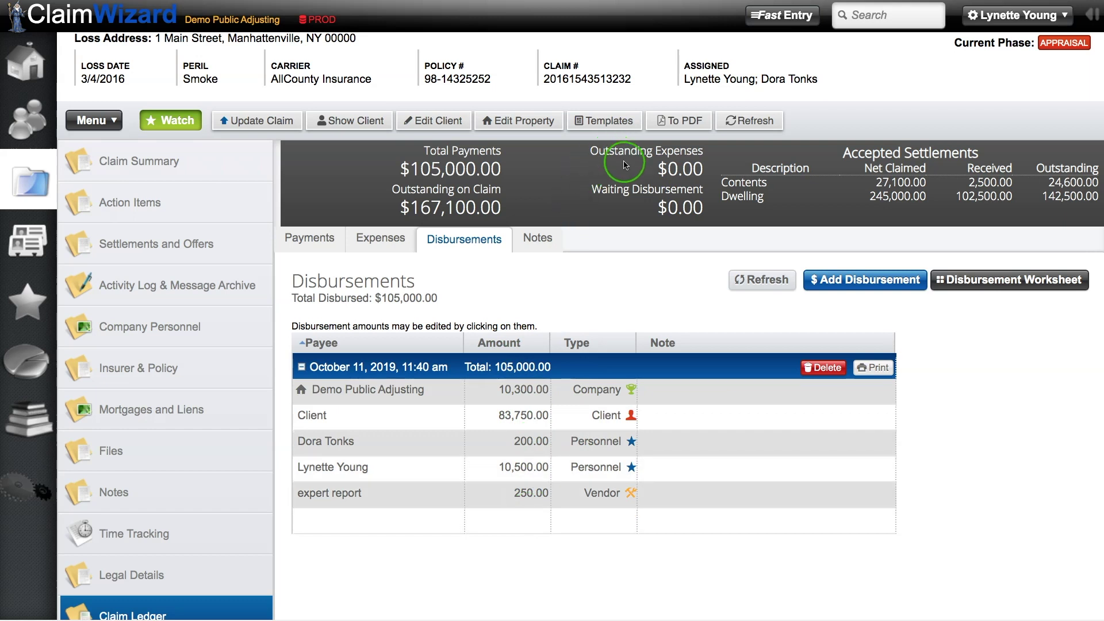
- Check the ledger summary's outstanding amount on the claim and the outstanding amounts for the Contents and Dwelling settlements
{"action": "left_click_drag", "start_coordinate": [502, 216], "coordinate": [343, 205]}
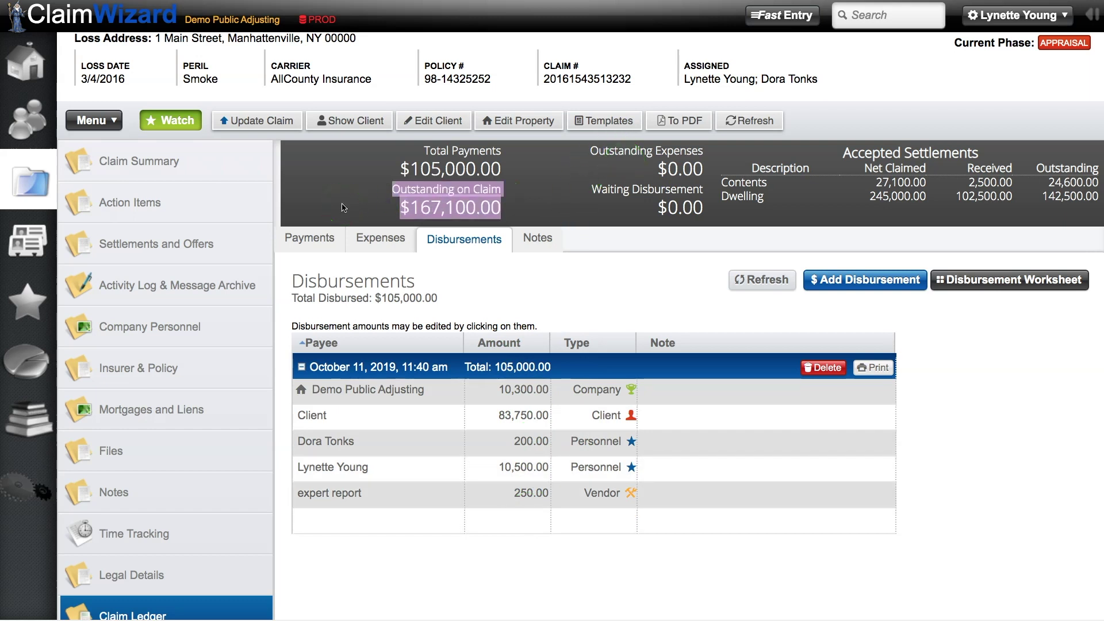
{"action": "left_click", "coordinate": [342, 206]}
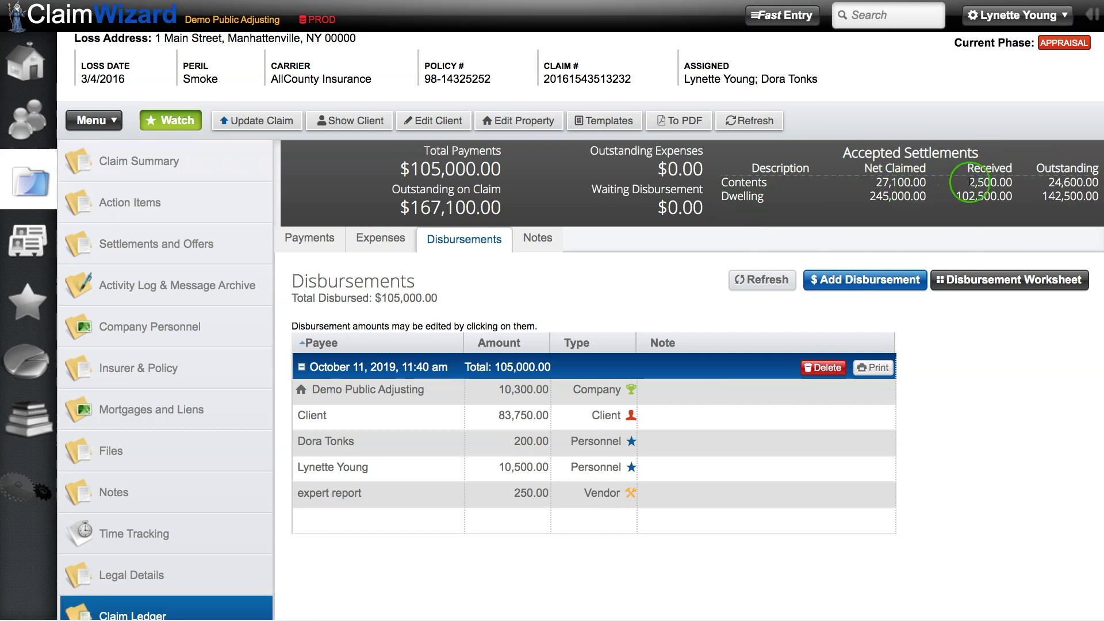
{"action": "left_click_drag", "start_coordinate": [1056, 182], "coordinate": [1083, 186]}
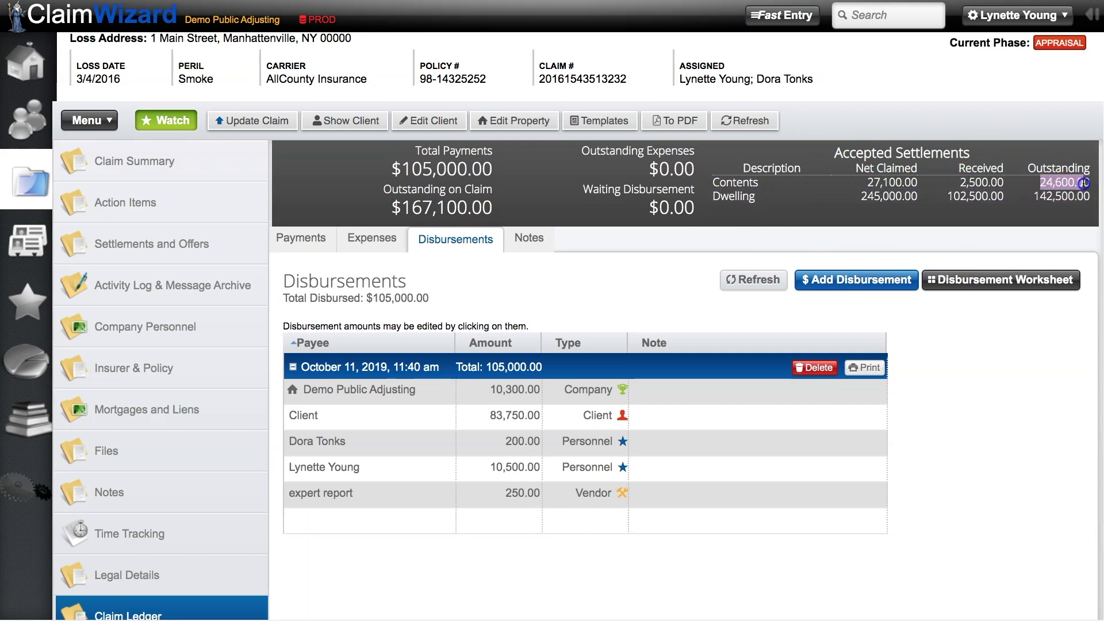
{"action": "left_click", "coordinate": [1083, 205]}
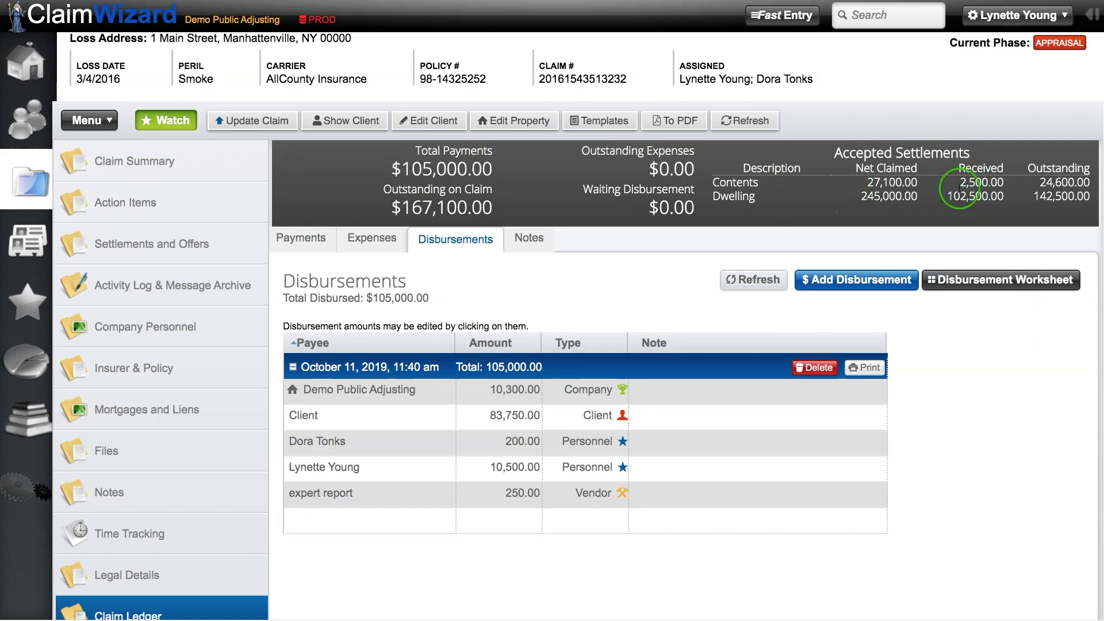
{"action": "double_click", "coordinate": [1042, 196]}
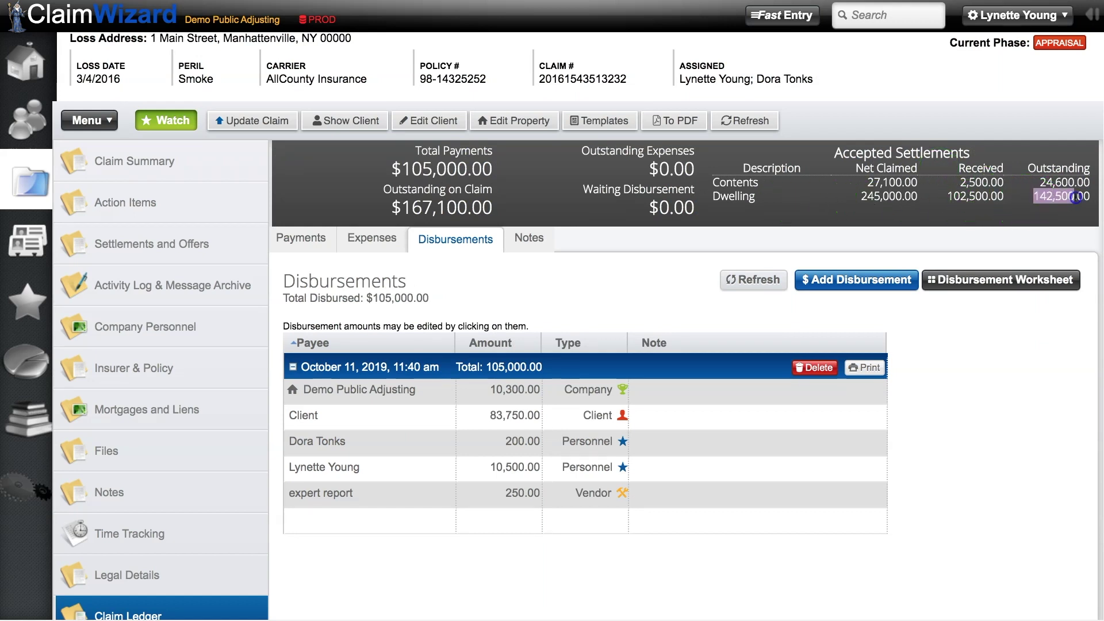
{"action": "left_click", "coordinate": [1021, 217]}
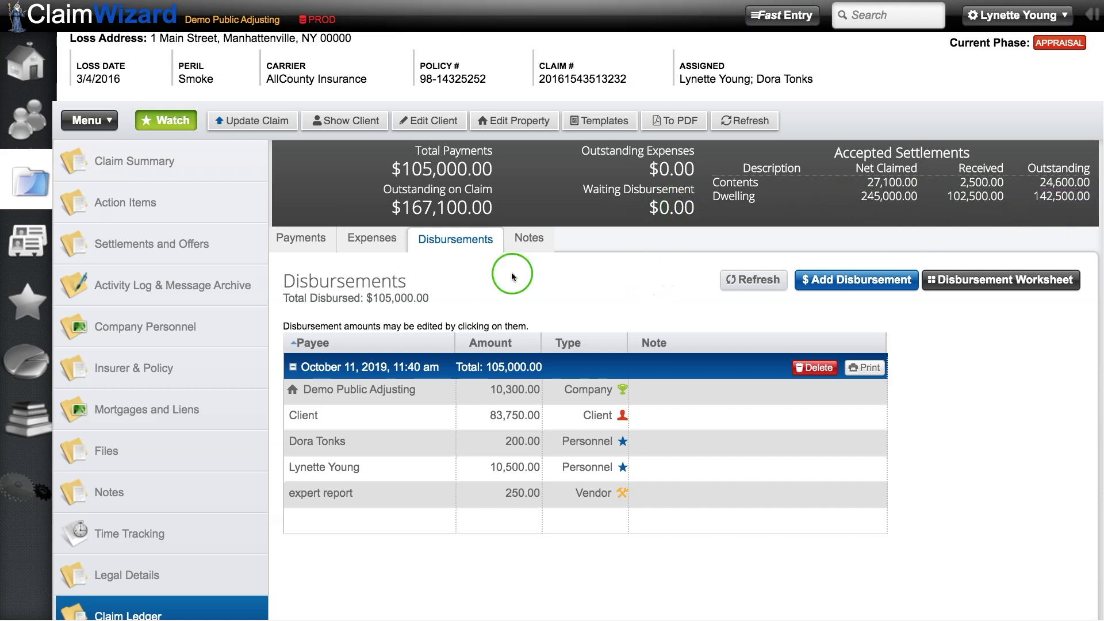